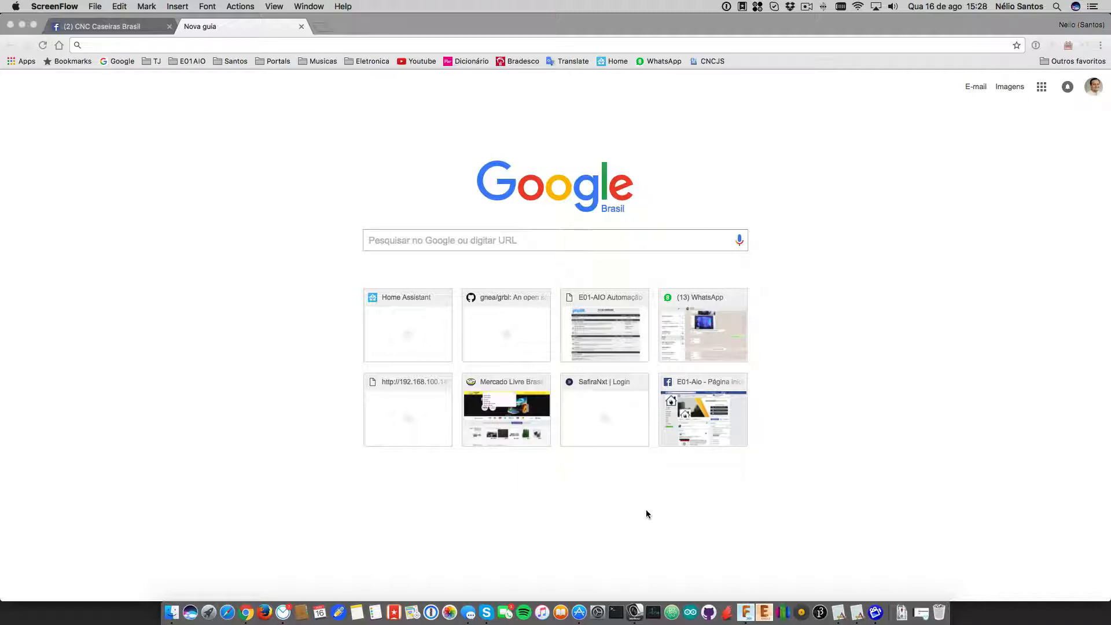
- Switch to Fusion 360 and change the engraved block design to the CAM workspace
left_click(745, 612)
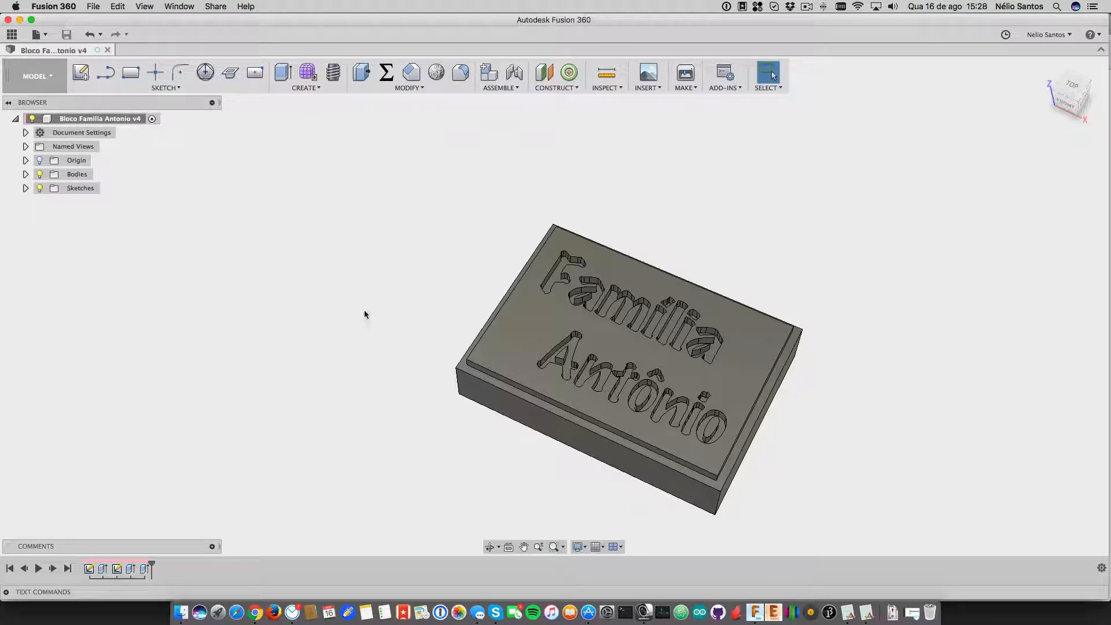
mouse_move(396, 331)
middle_mouse_down("shift")
mouse_move(427, 290)
mouse_move(378, 338)
mouse_move(359, 322)
mouse_move(412, 336)
mouse_move(425, 318)
mouse_move(387, 320)
middle_mouse_up("shift")
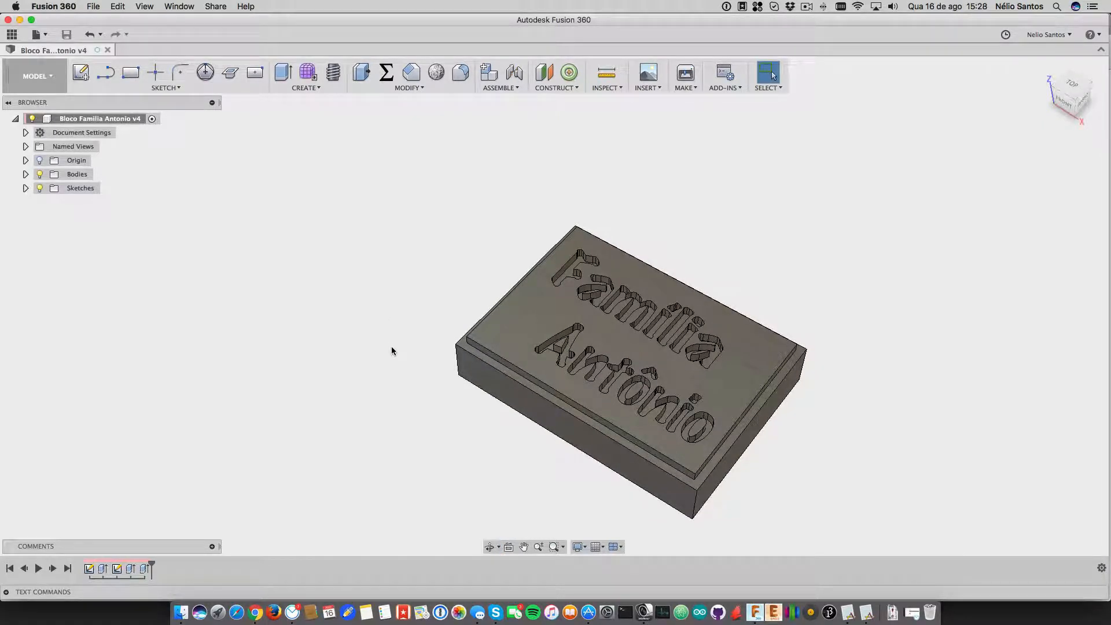
middle_click_drag(415, 377, 352, 330)
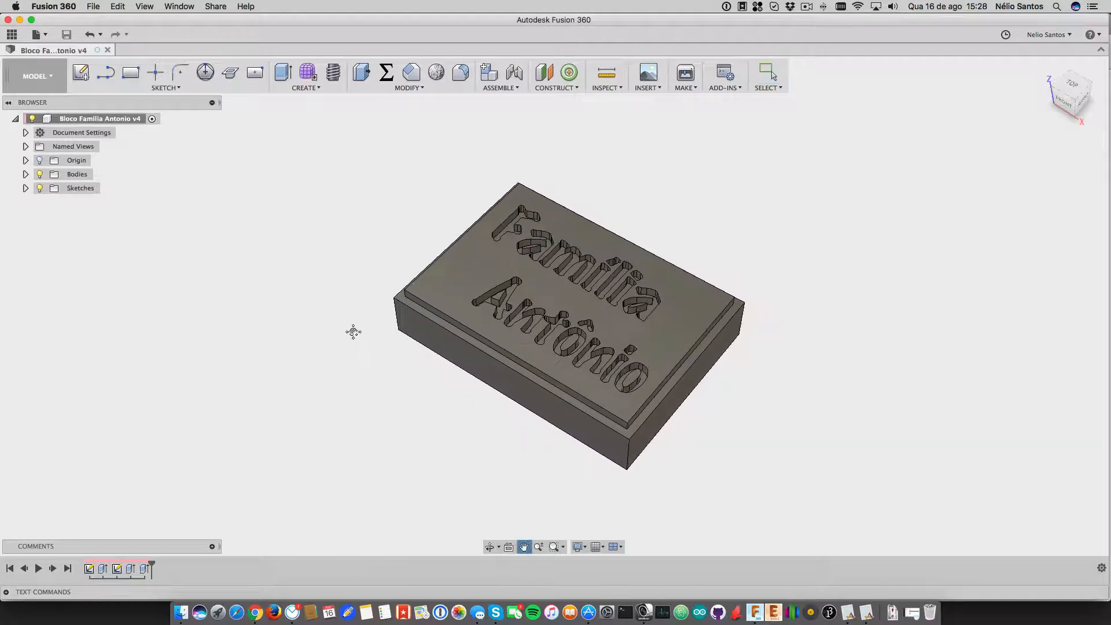
middle_click_drag(404, 404, 451, 441, "shift")
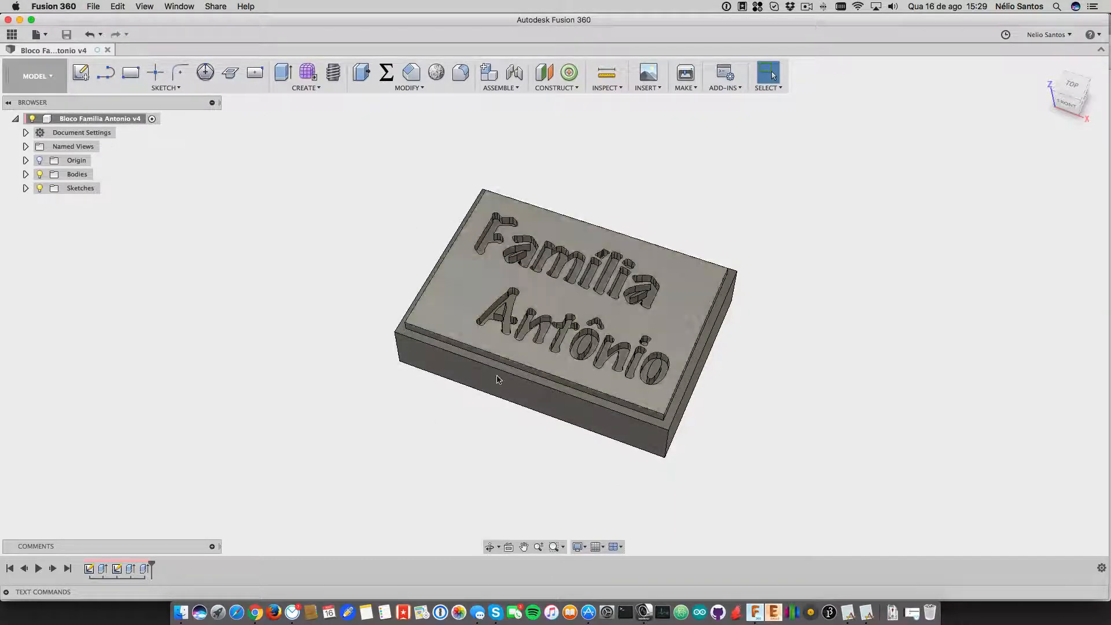
left_click(35, 81)
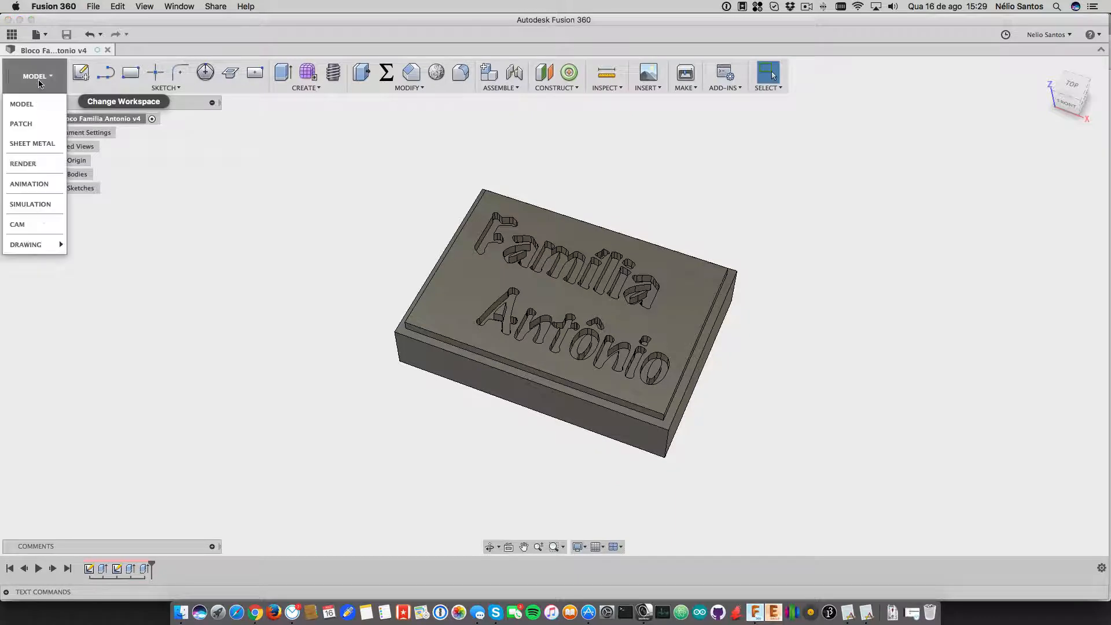
left_click(26, 222)
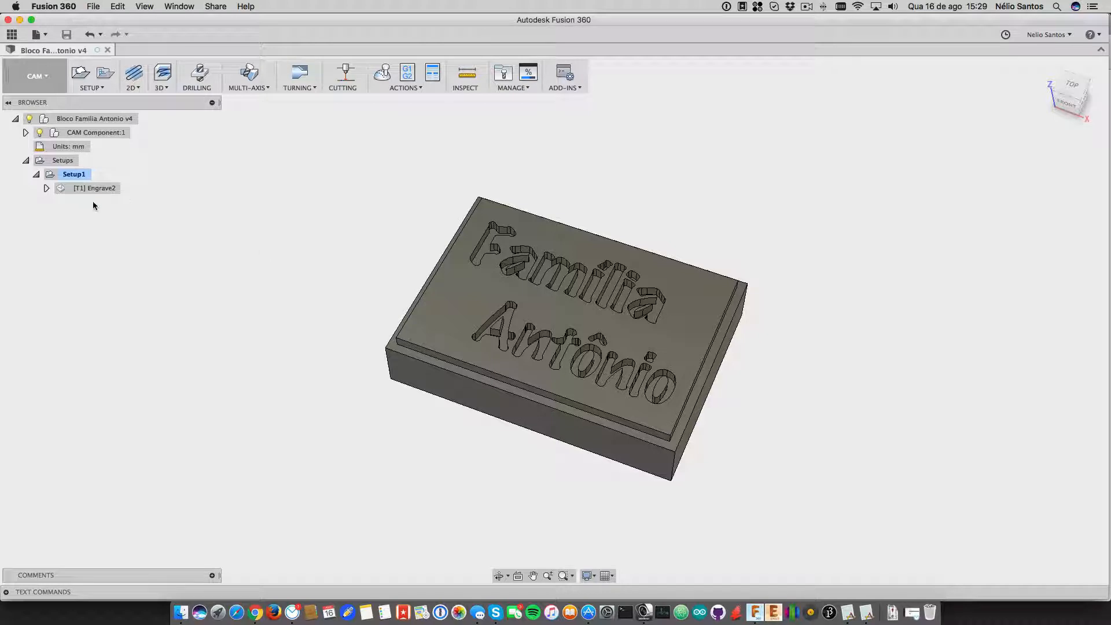
- Open Setup1 for editing and examine its operation type, work coordinate system and model selection
left_click(72, 176)
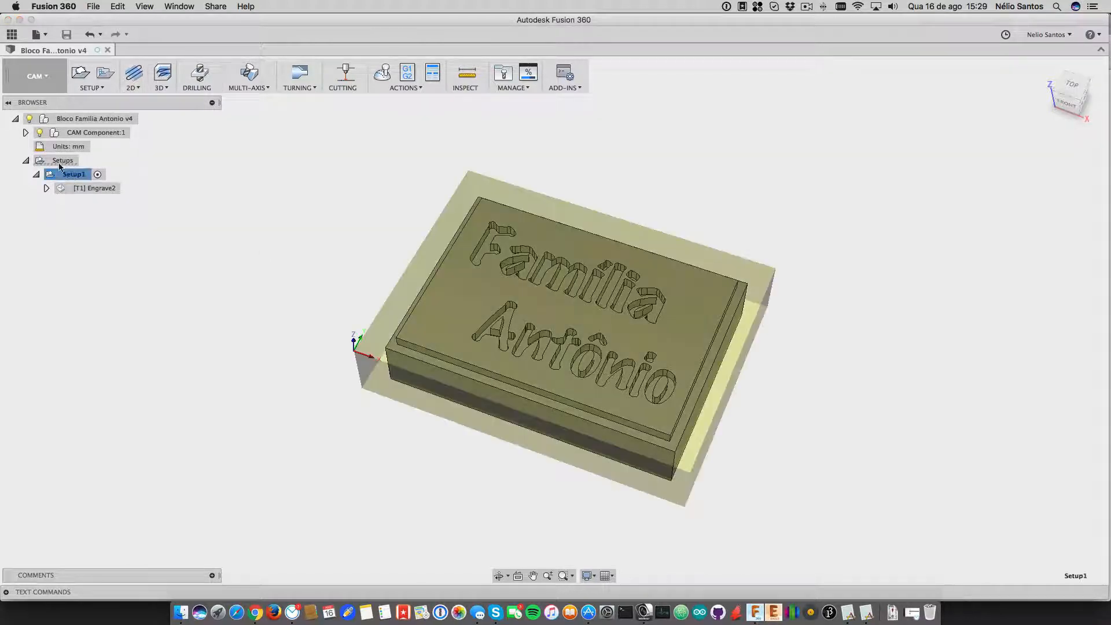
right_click(75, 176)
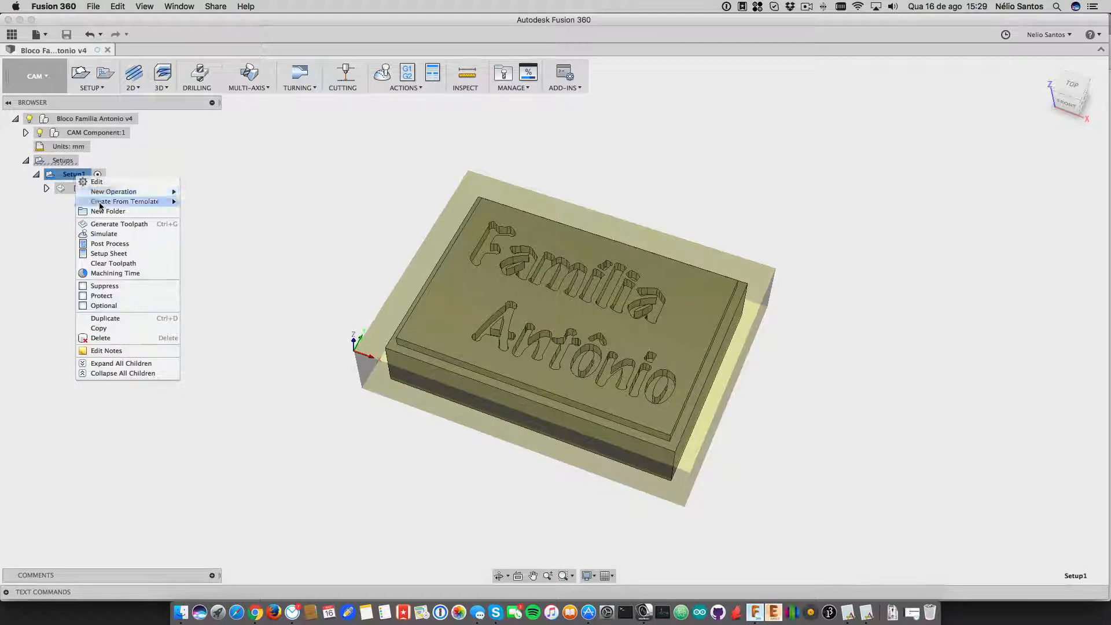
left_click(97, 181)
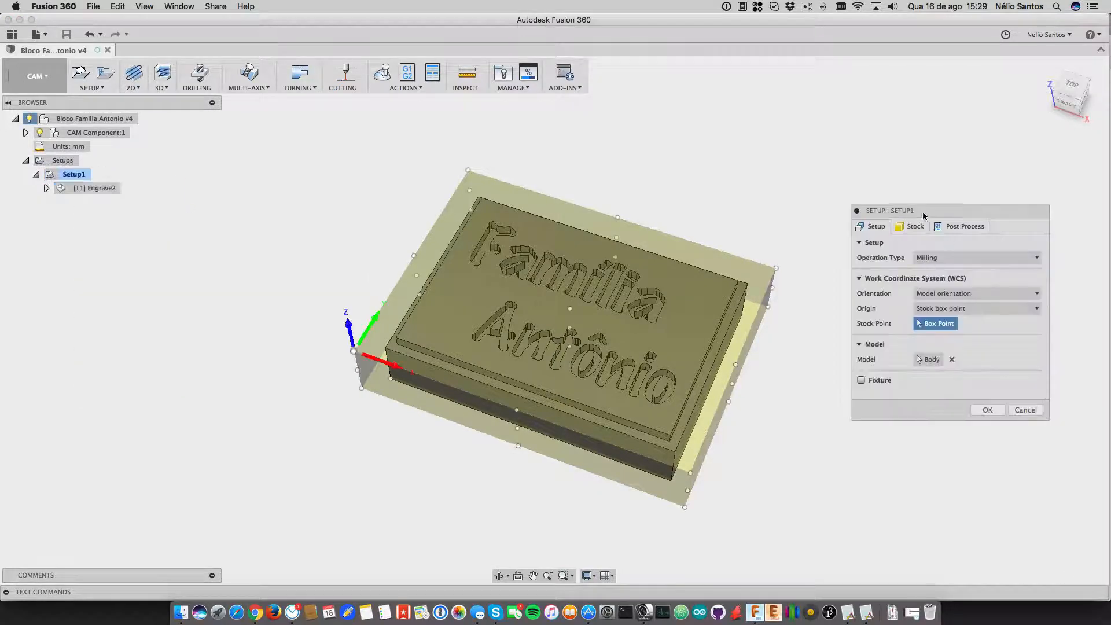
left_click_drag(922, 210, 735, 155)
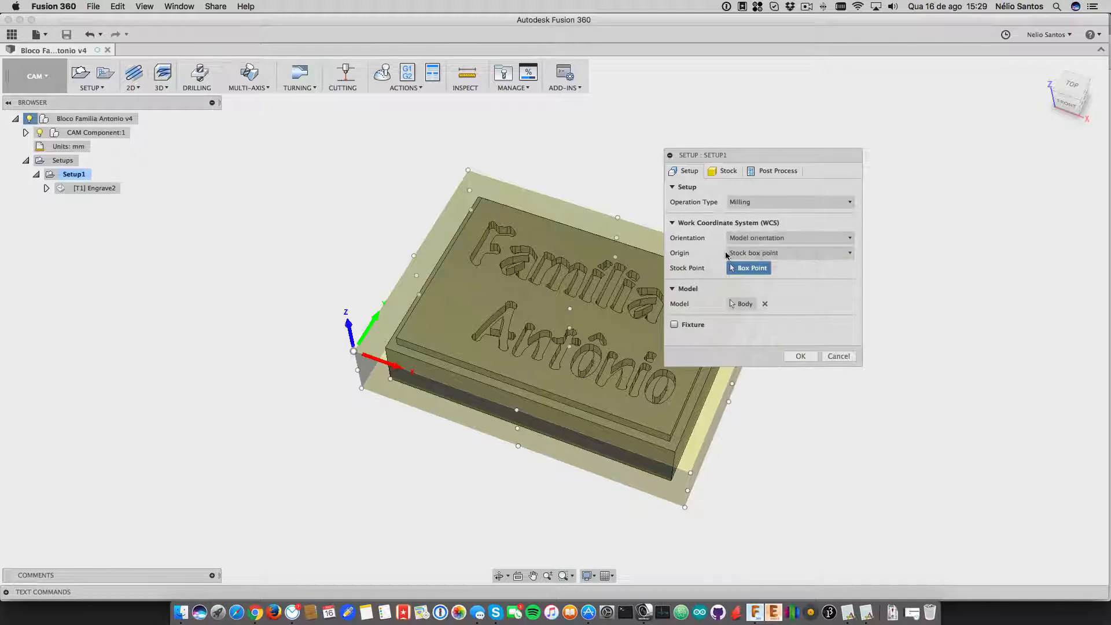
left_click_drag(738, 155, 841, 172)
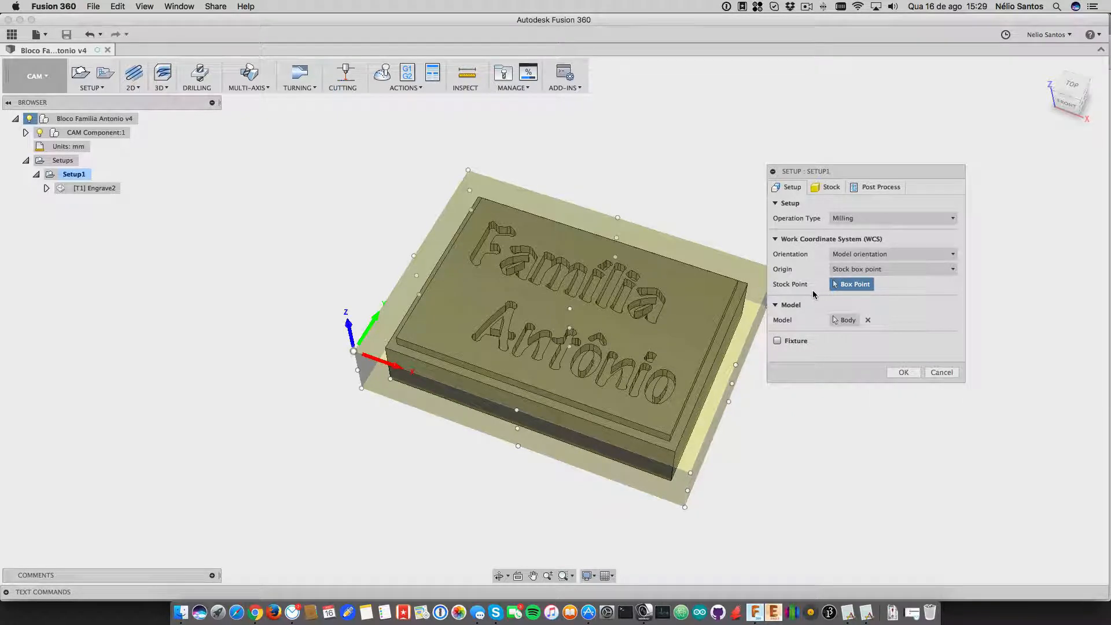
- Review Setup1's stock offsets and post-process program fields, and close the setup without changes
left_click(826, 188)
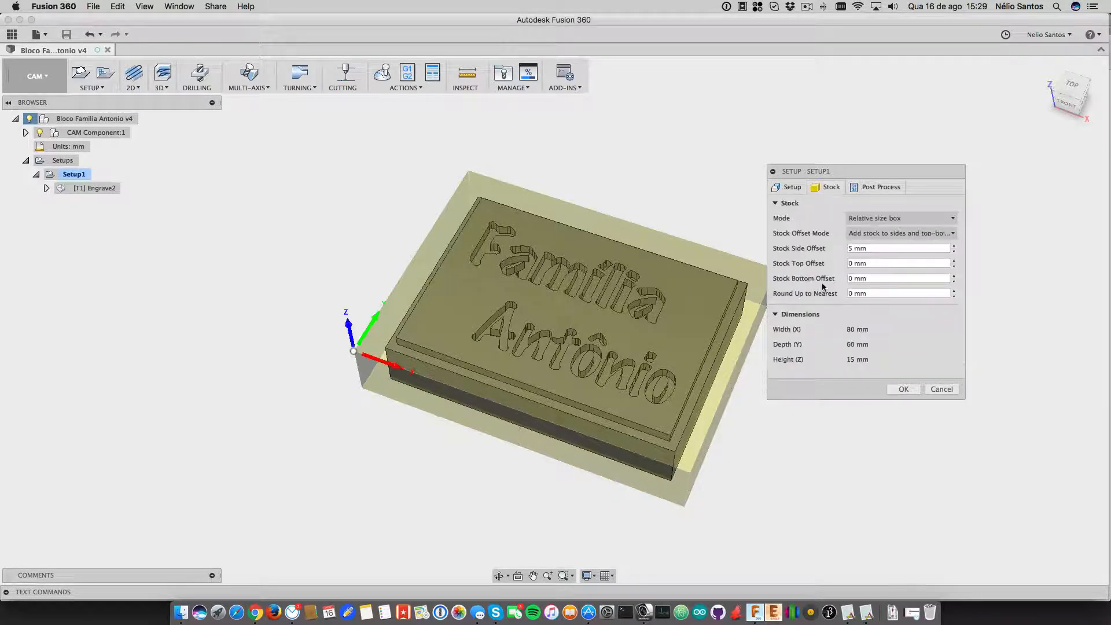
left_click(851, 249)
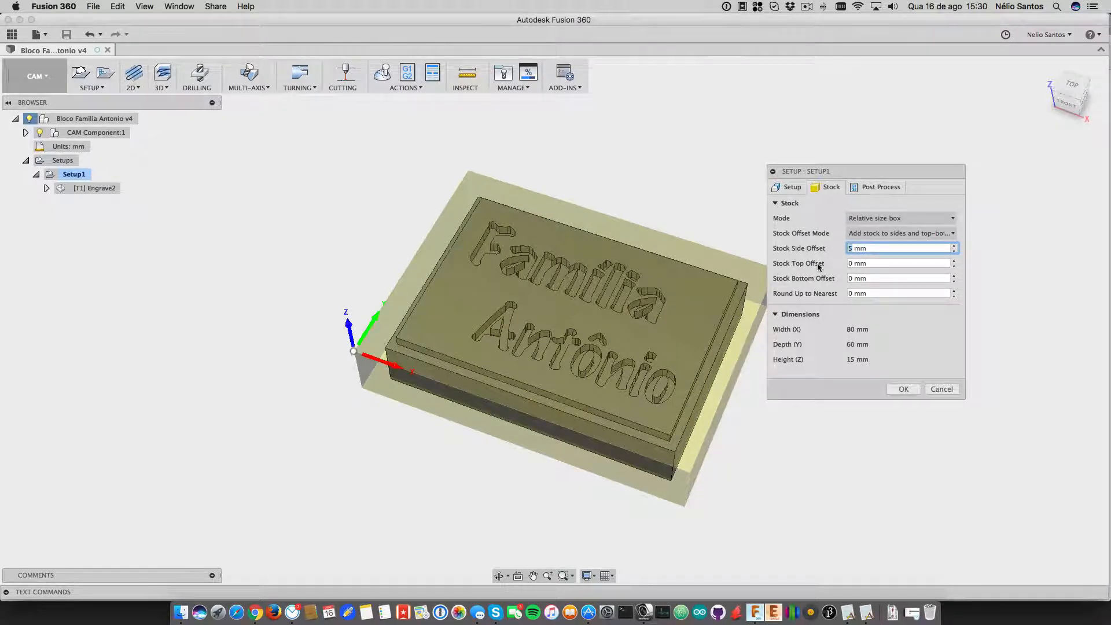
left_click(851, 265)
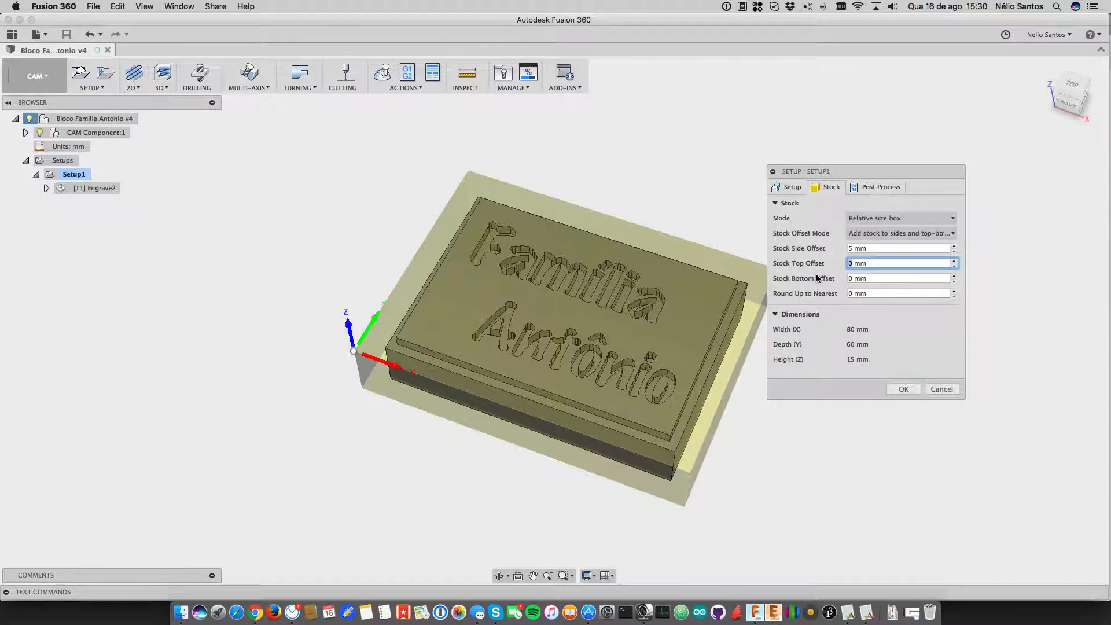
left_click(852, 279)
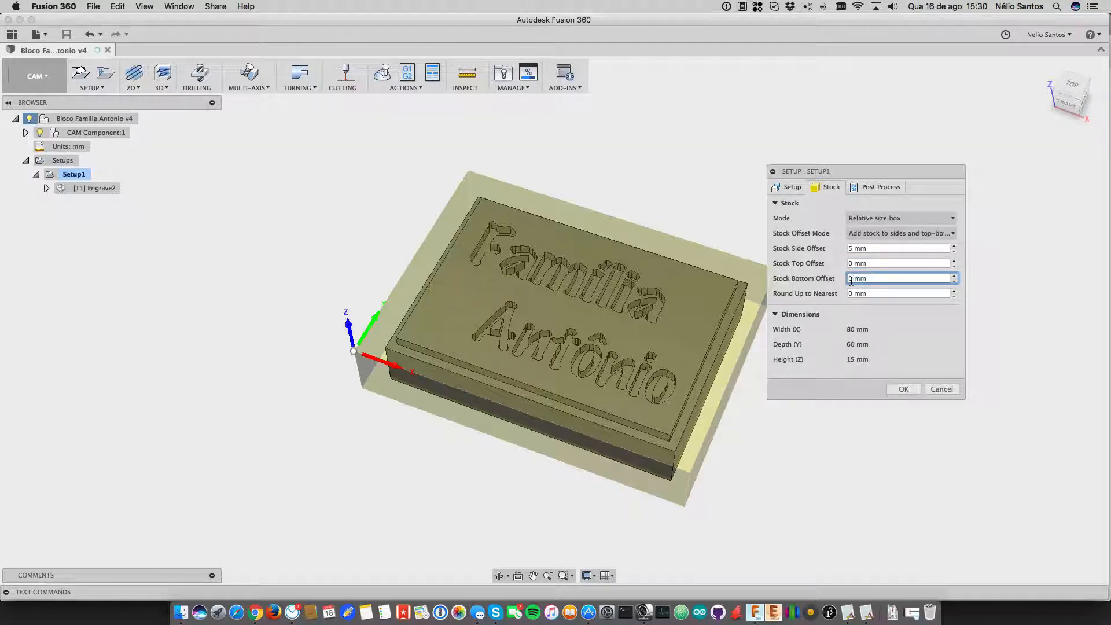
double_click(852, 278)
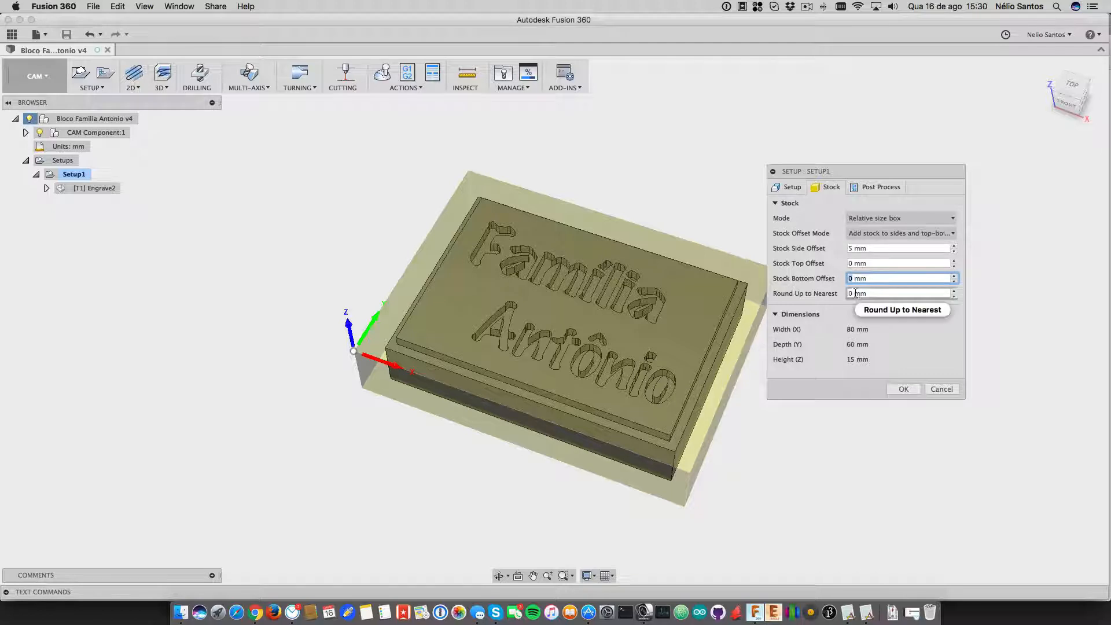
left_click(869, 194)
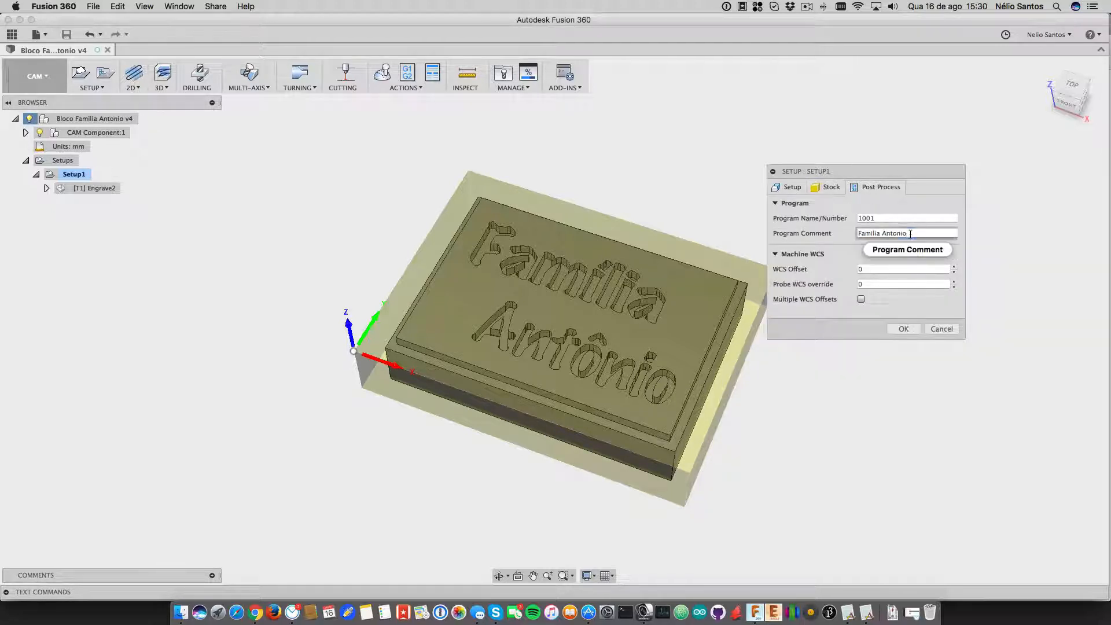
triple_click(863, 233)
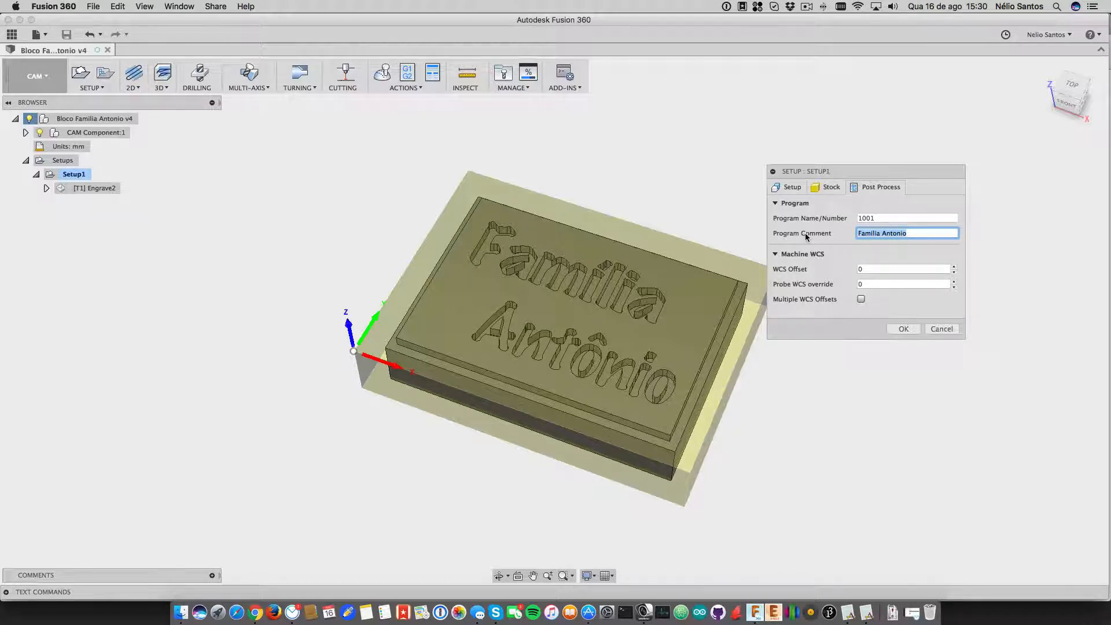
left_click(946, 330)
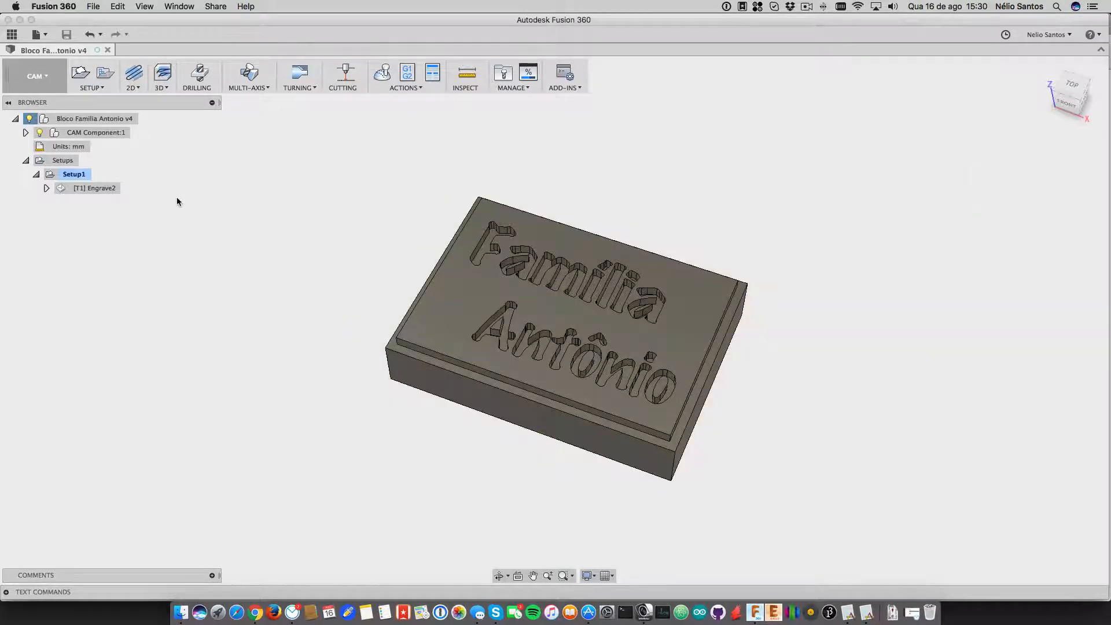
- Open the Engrave2 operation for editing and examine the tool details of its 3 mm chamfer mill
left_click(102, 188)
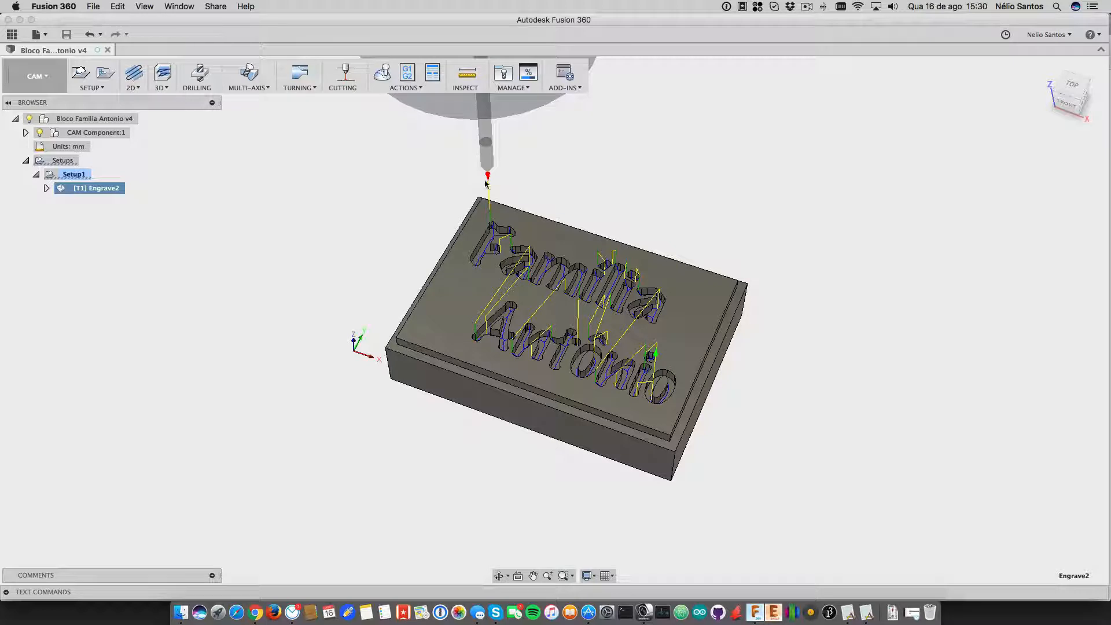
right_click(114, 194)
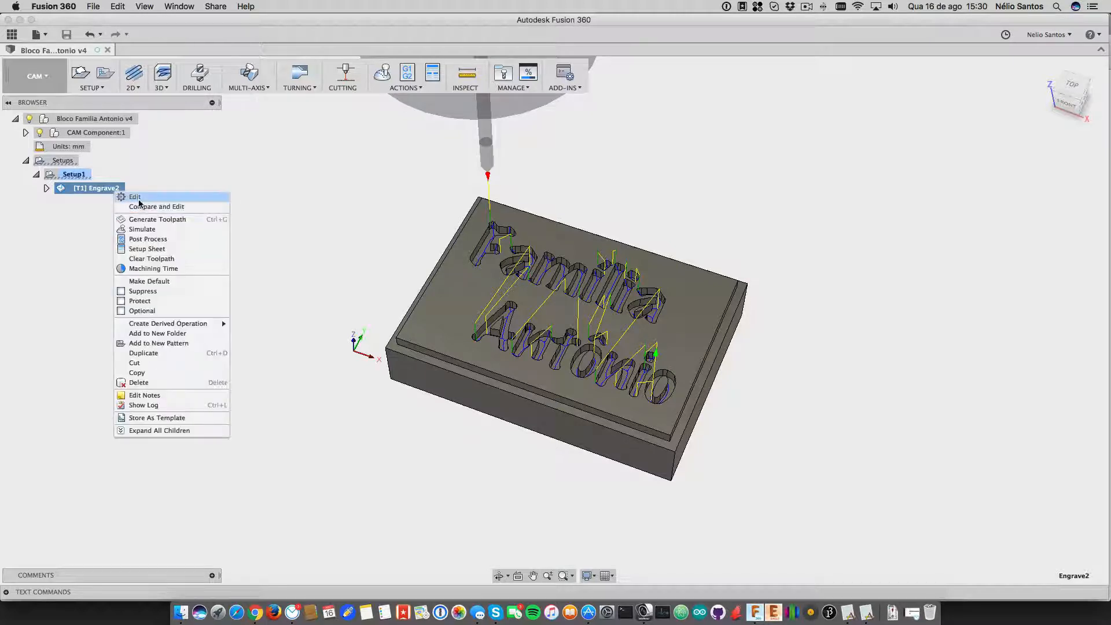
left_click(129, 197)
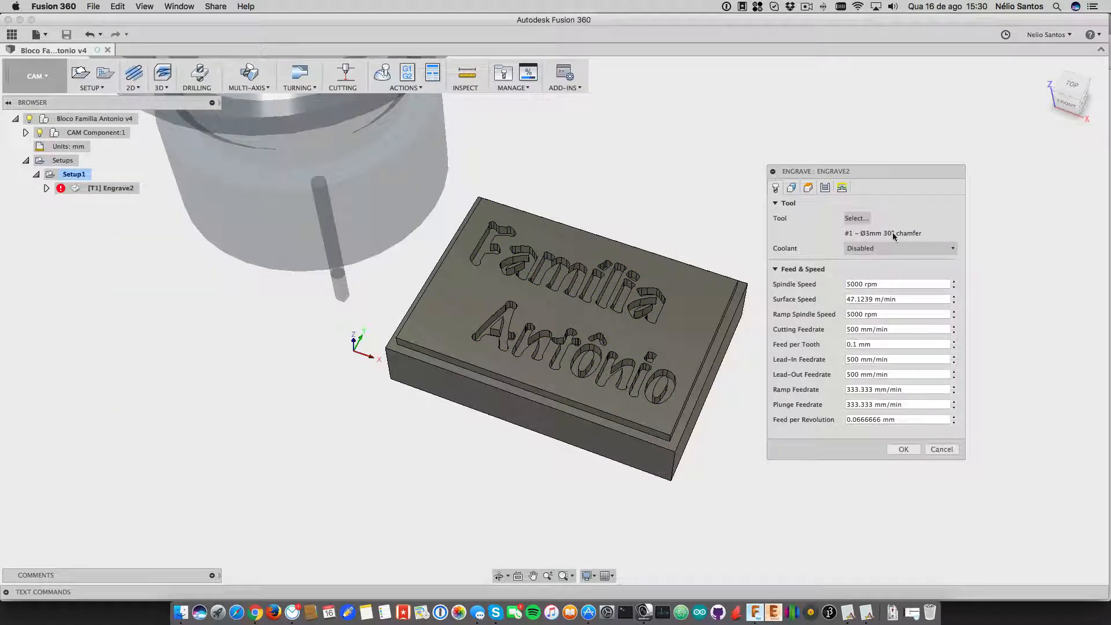
left_click(858, 218)
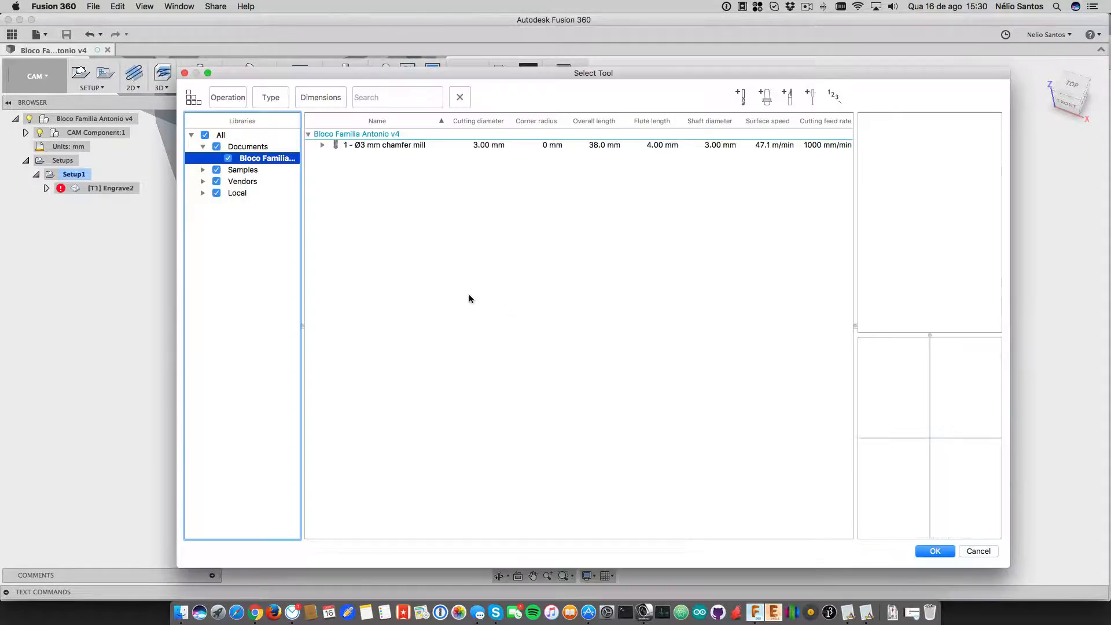
left_click(384, 145)
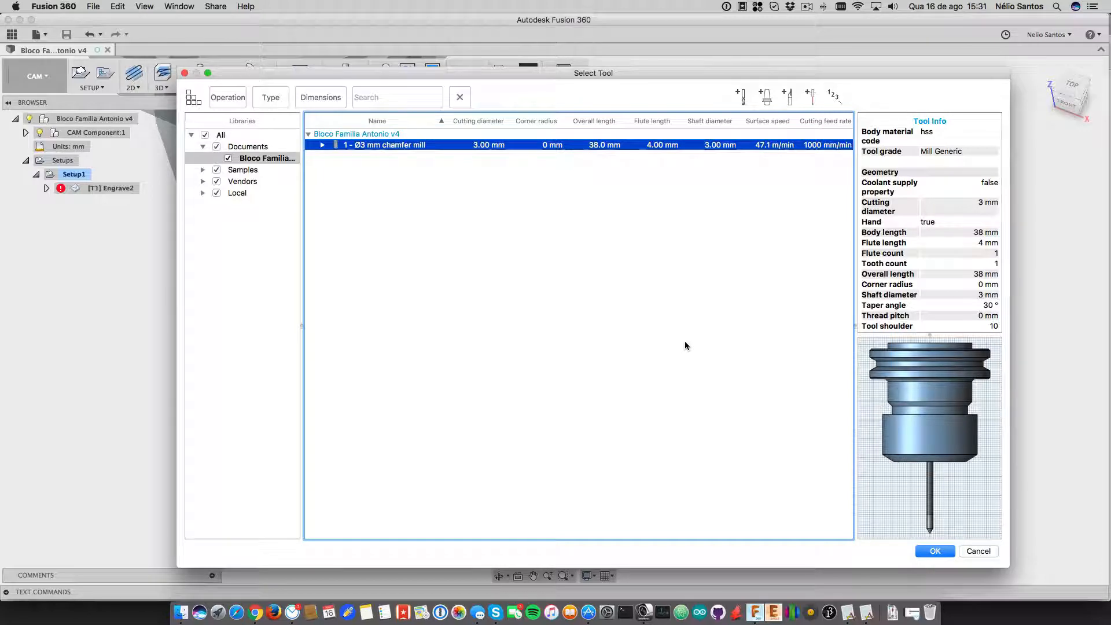
left_click(982, 553)
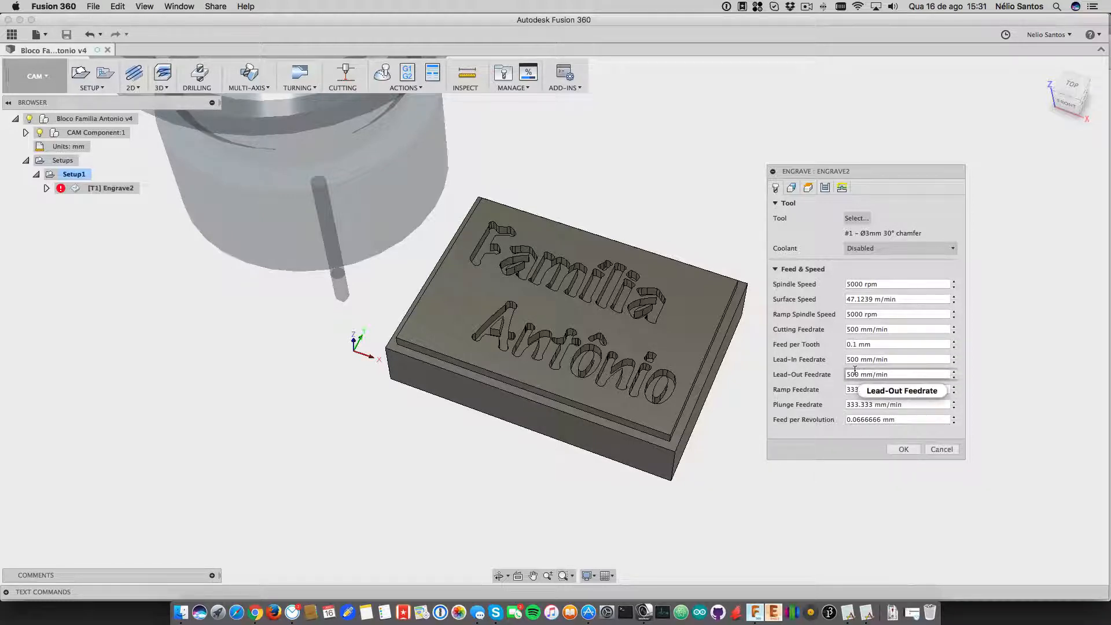
- Examine Engrave2's feed rates, contour geometry, heights, passes and linking settings, and close the operation without changes
mouse_move(855, 370)
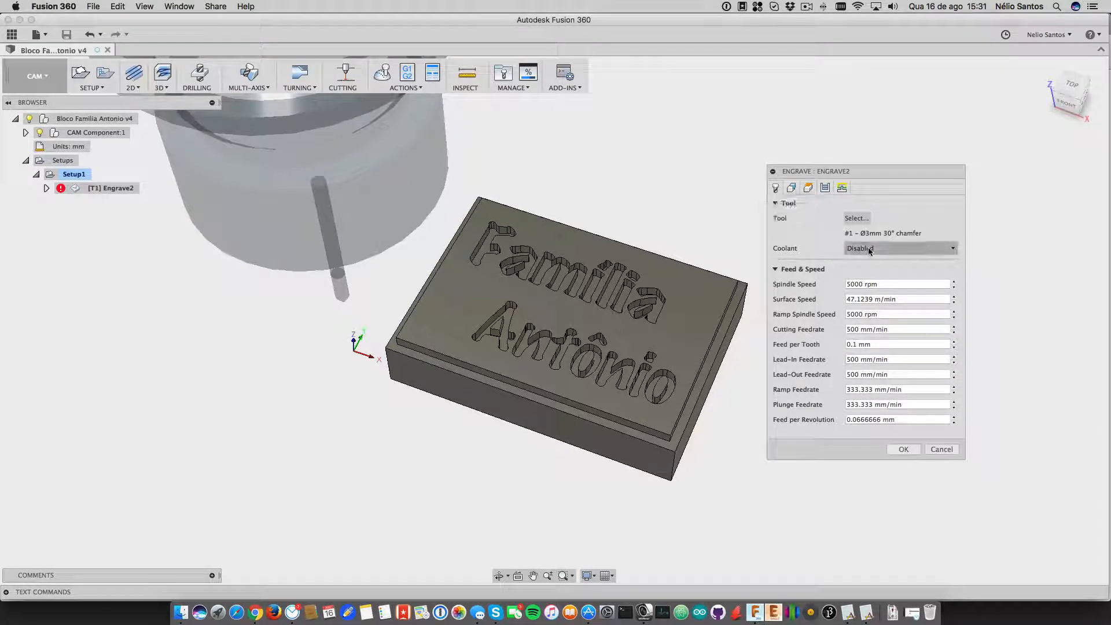
left_click(792, 189)
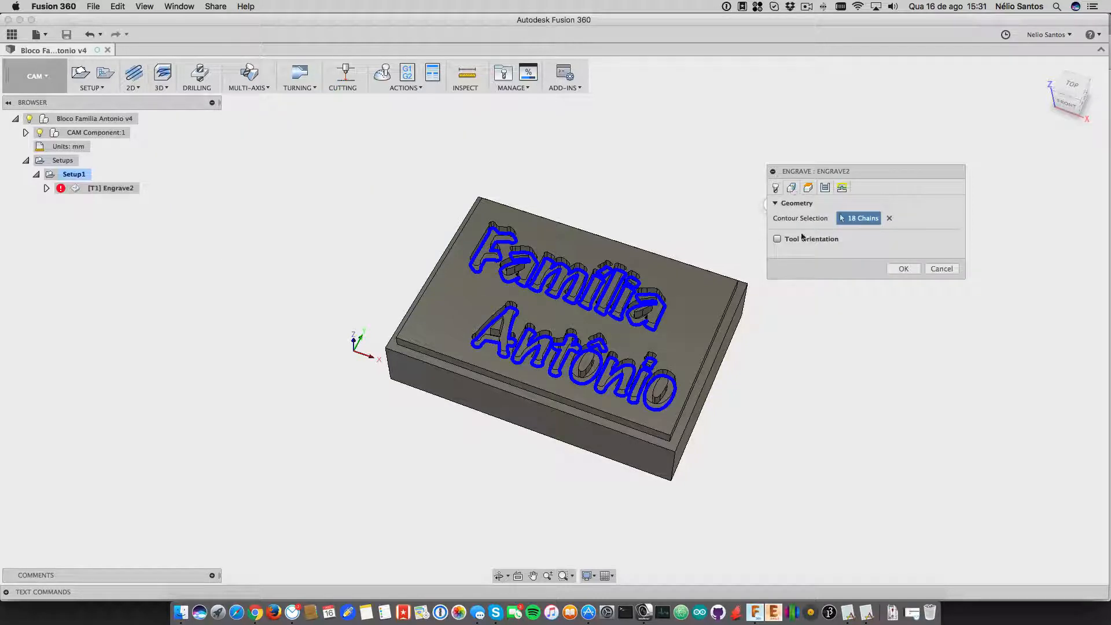
left_click(808, 188)
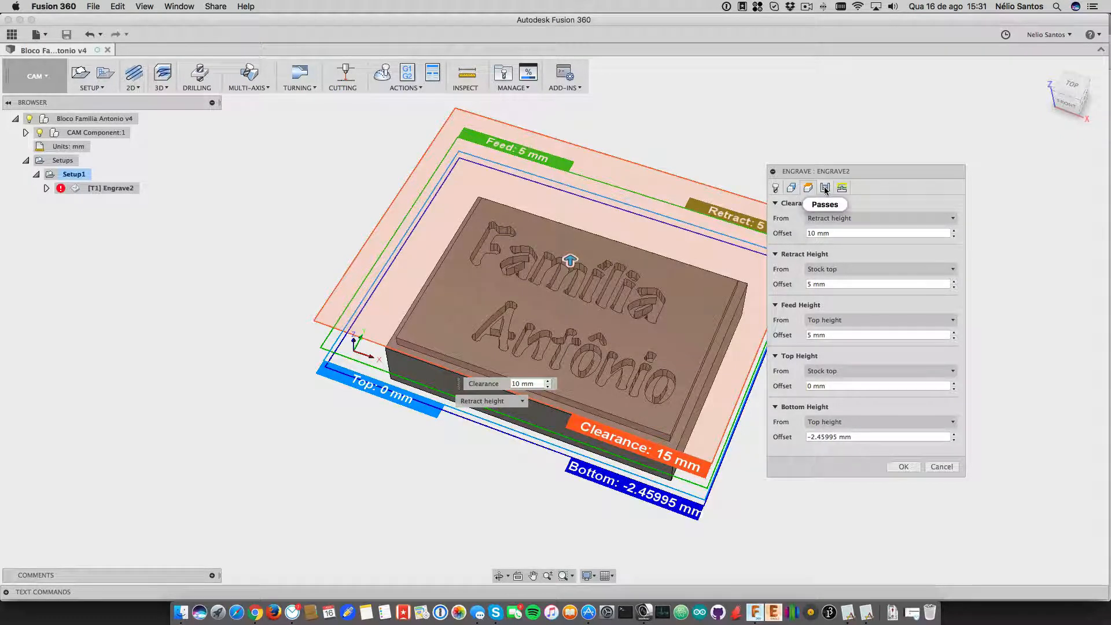
left_click(821, 425)
left_click(814, 424)
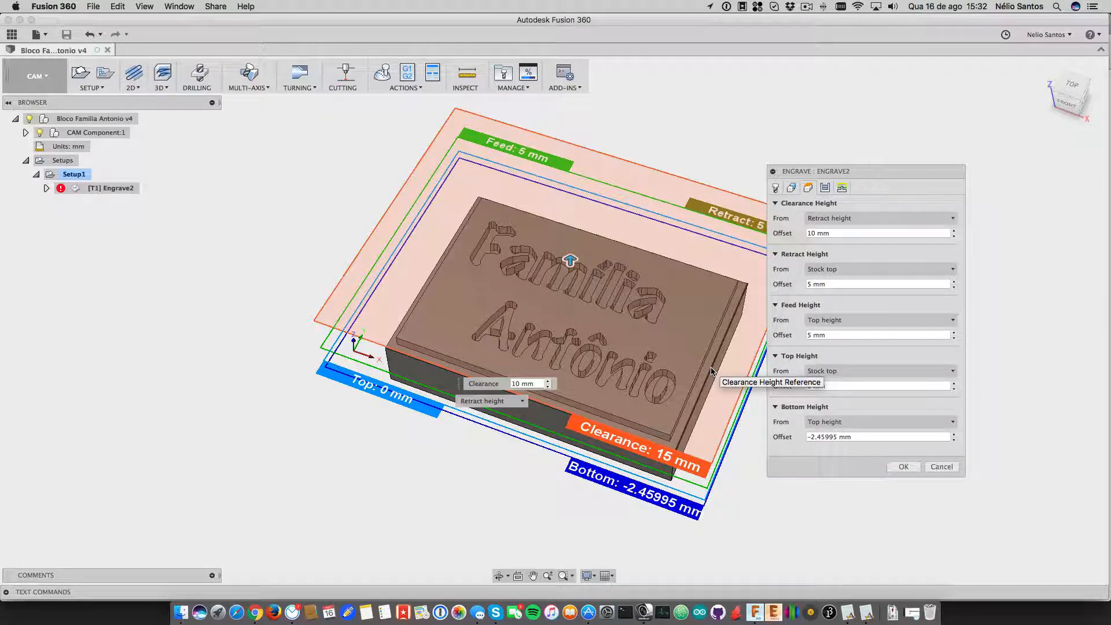
left_click(825, 188)
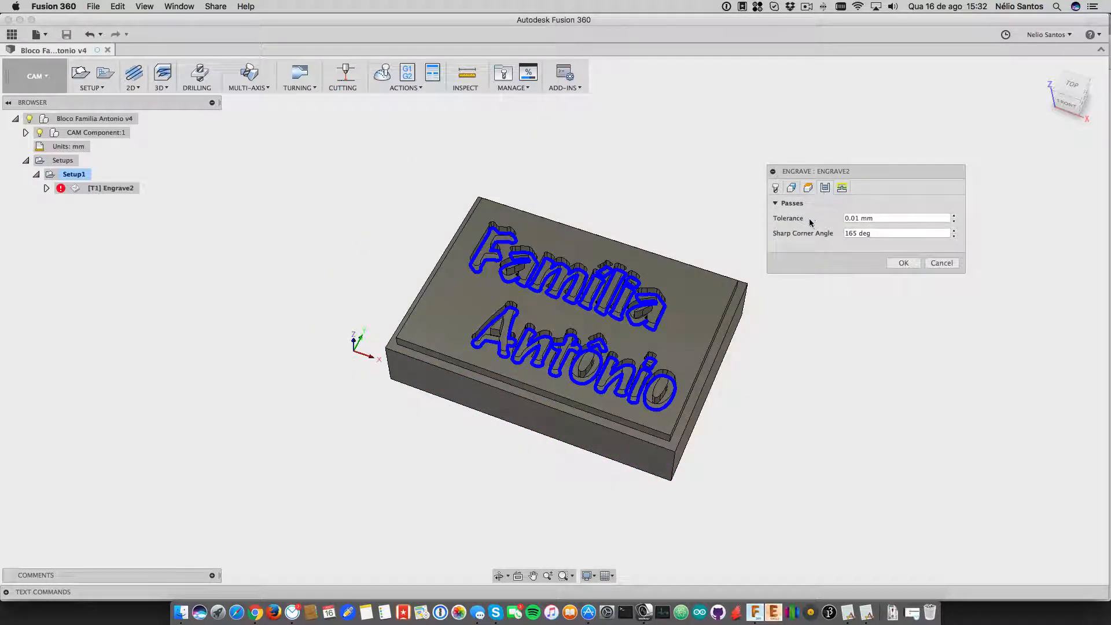
left_click(842, 191)
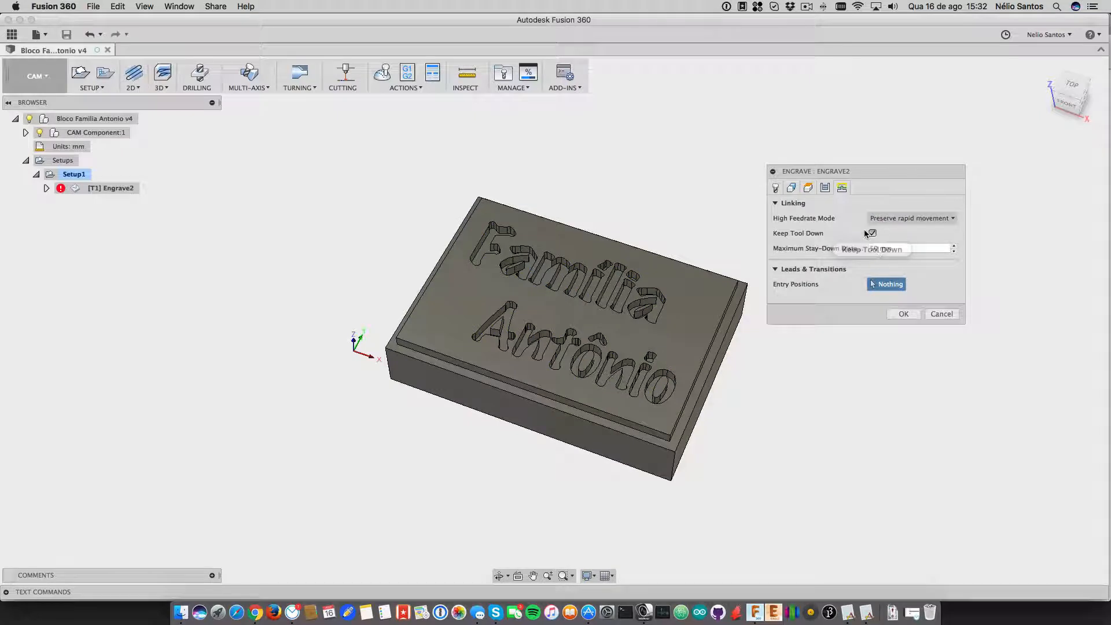
left_click(942, 313)
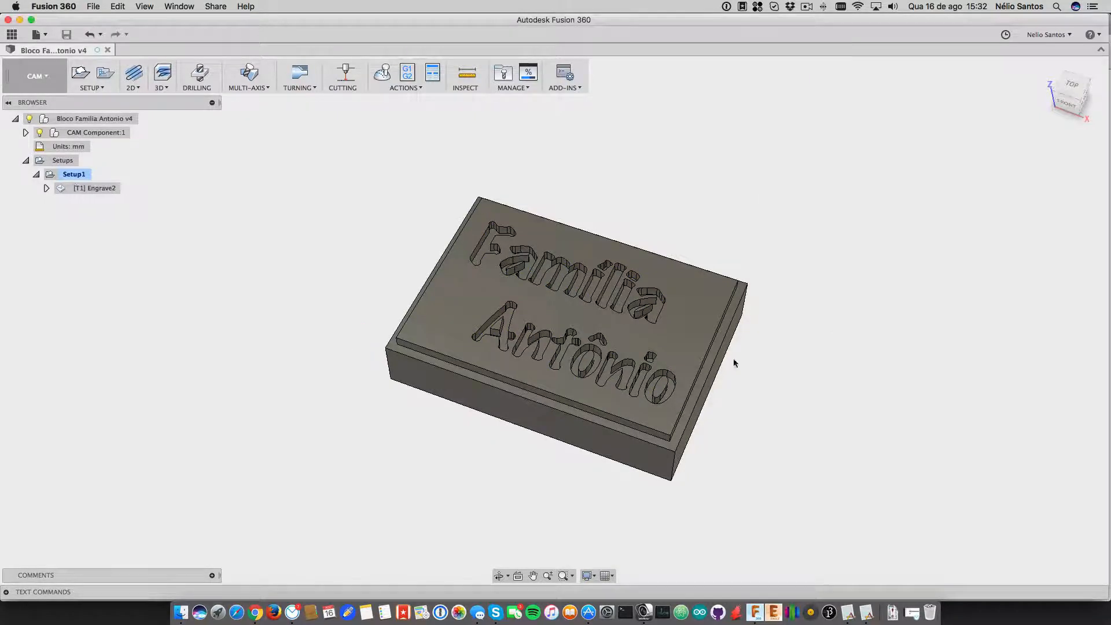
- Add a 2D Contour operation to Setup1 after the engraving operation
left_click(73, 174)
left_click(80, 189)
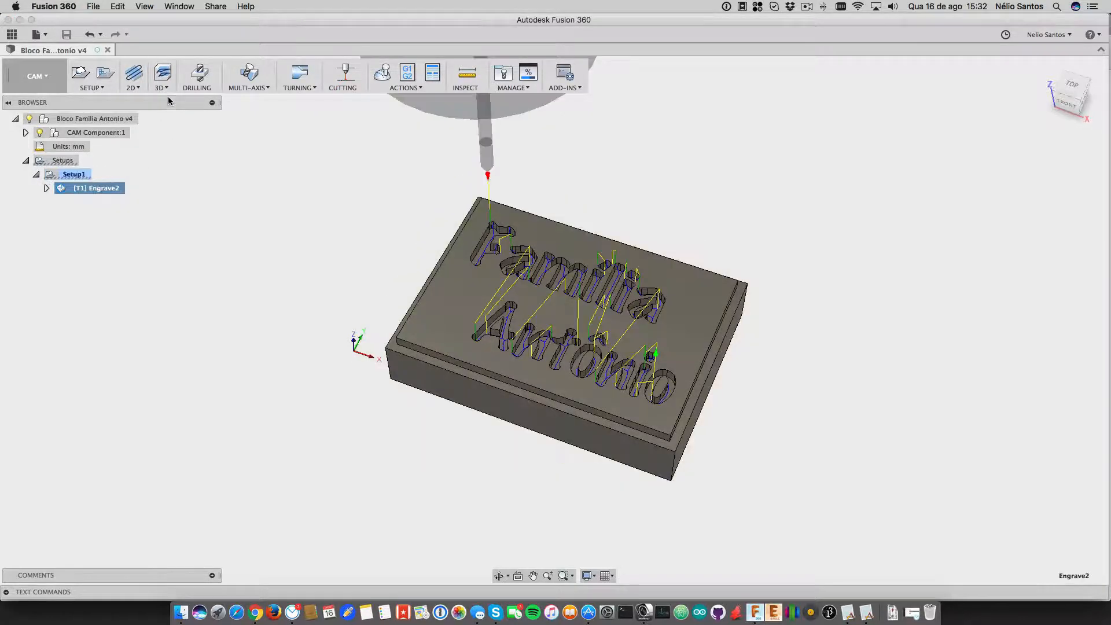
left_click(136, 87)
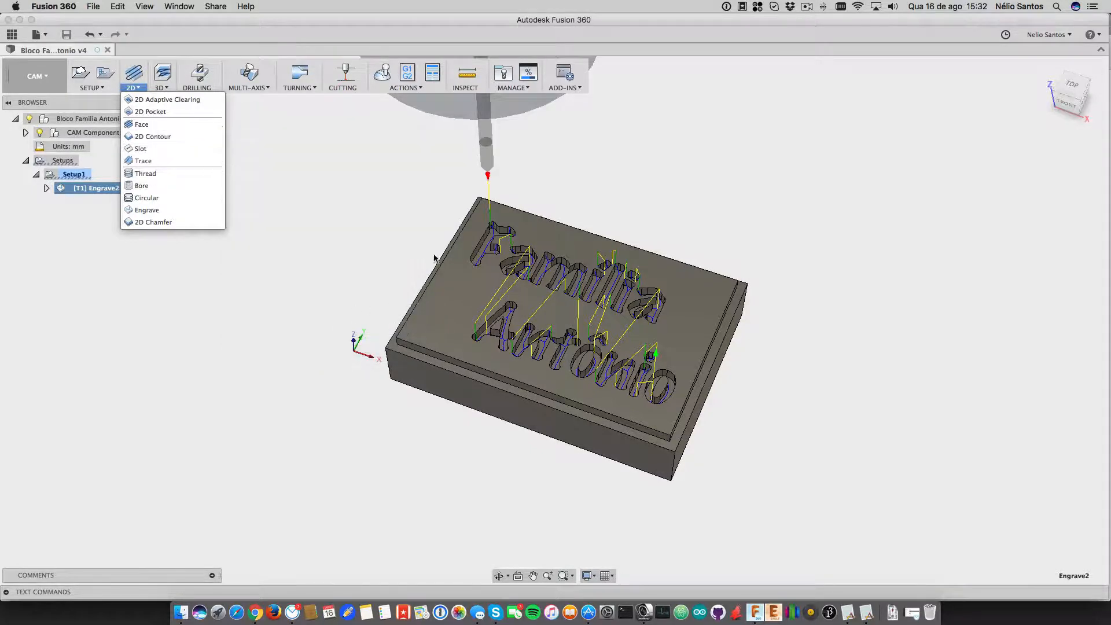
left_click(150, 138)
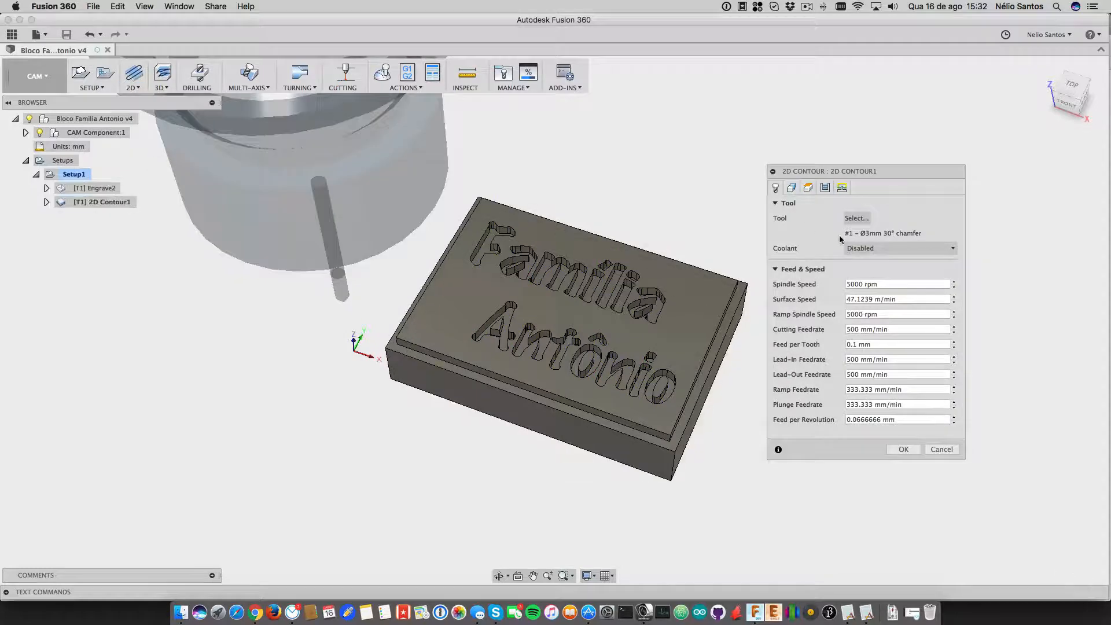
- Open the tool selection for the contour operation and filter the tools to flat end mills
left_click(857, 219)
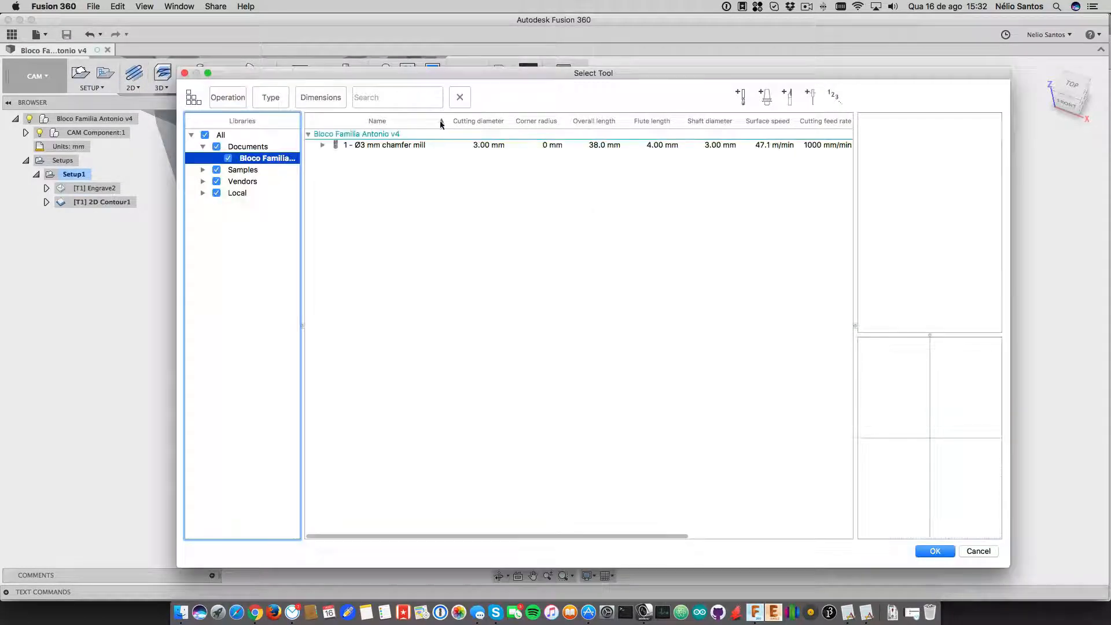
left_click(270, 100)
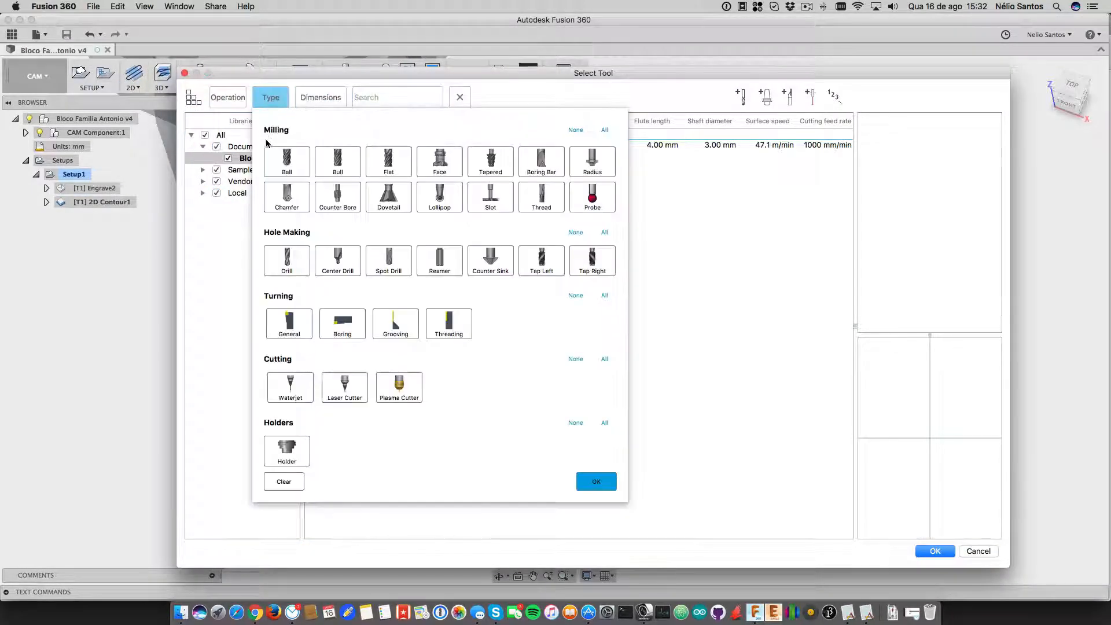
left_click(299, 209)
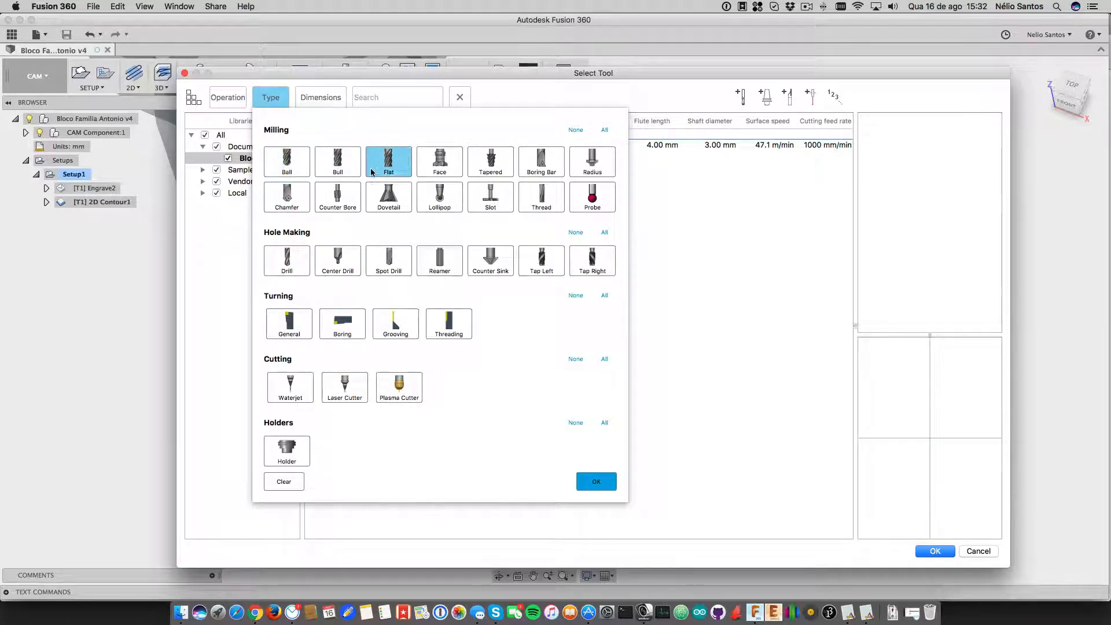
left_click(391, 172)
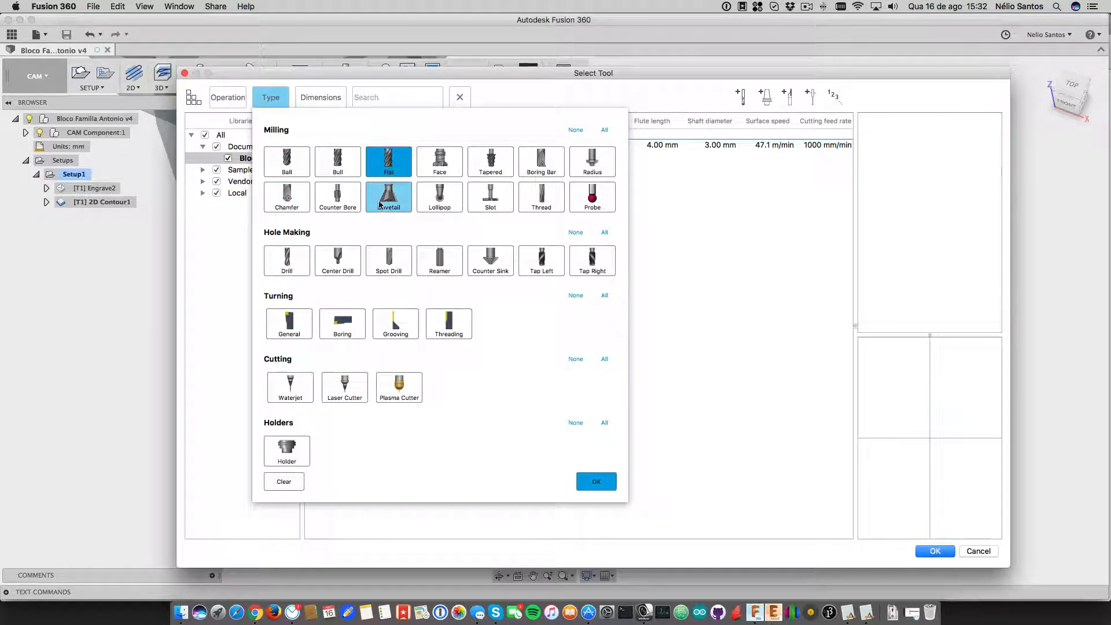
left_click(596, 481)
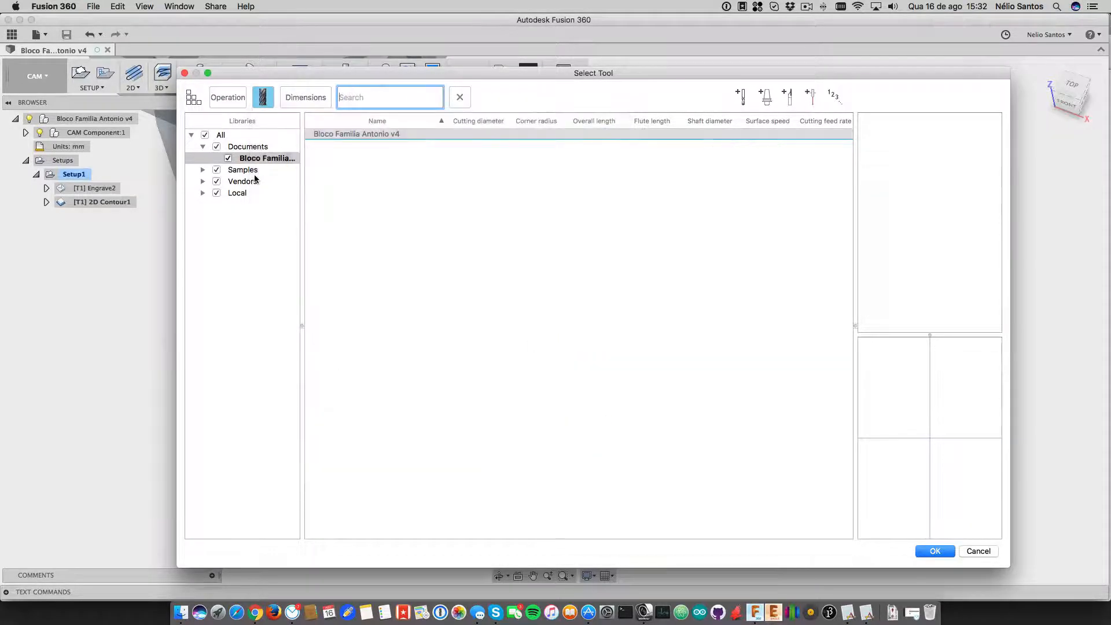
- Search all tool libraries for 4mm and assign the Ø4 mm flat end mill from Samples/Metric - High Carbon Steel
left_click(220, 136)
left_click(381, 96)
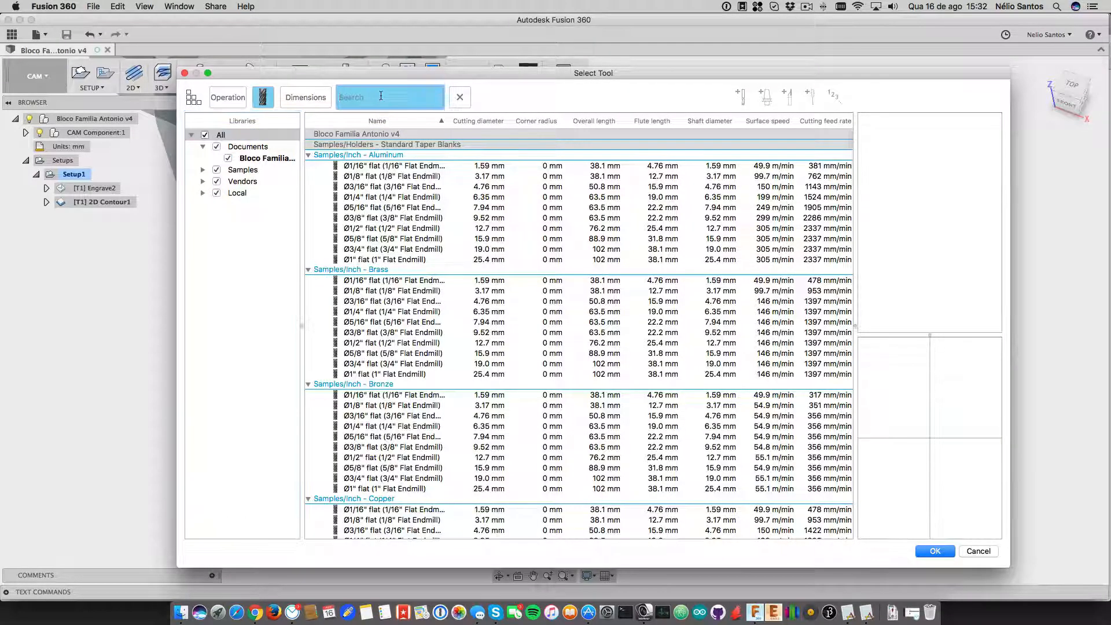
type("4mm")
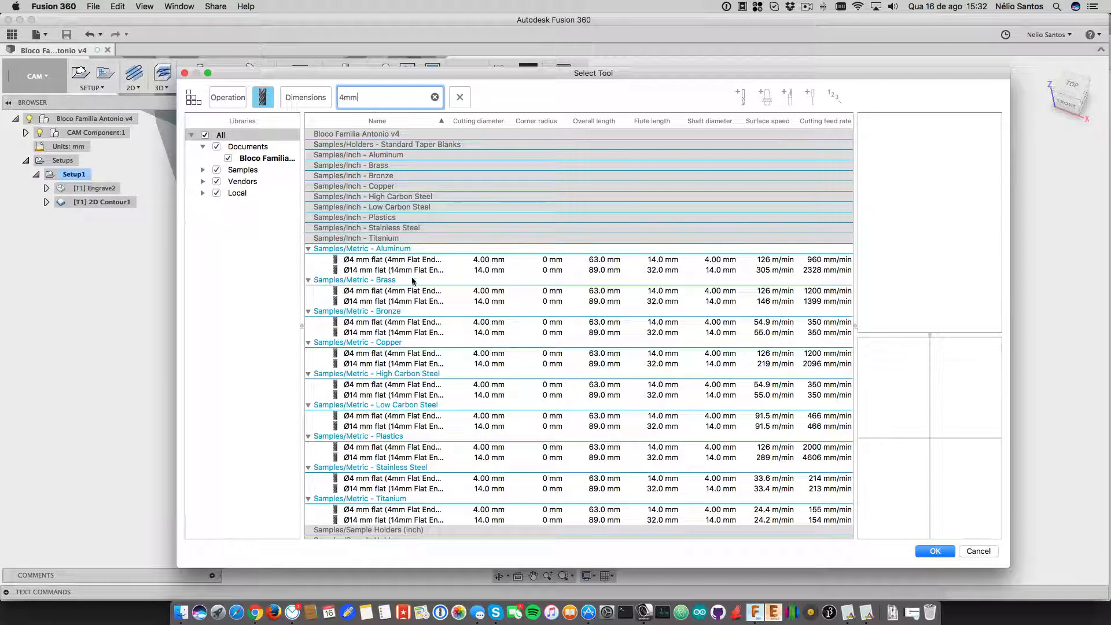
scroll(413, 282, "down", 3)
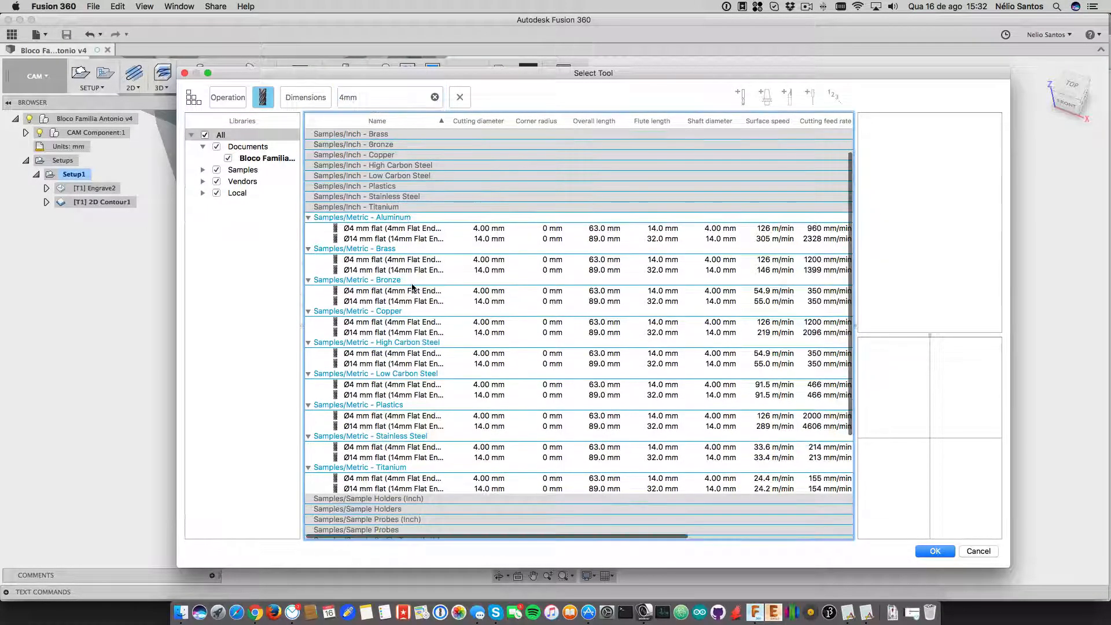
left_click(397, 355)
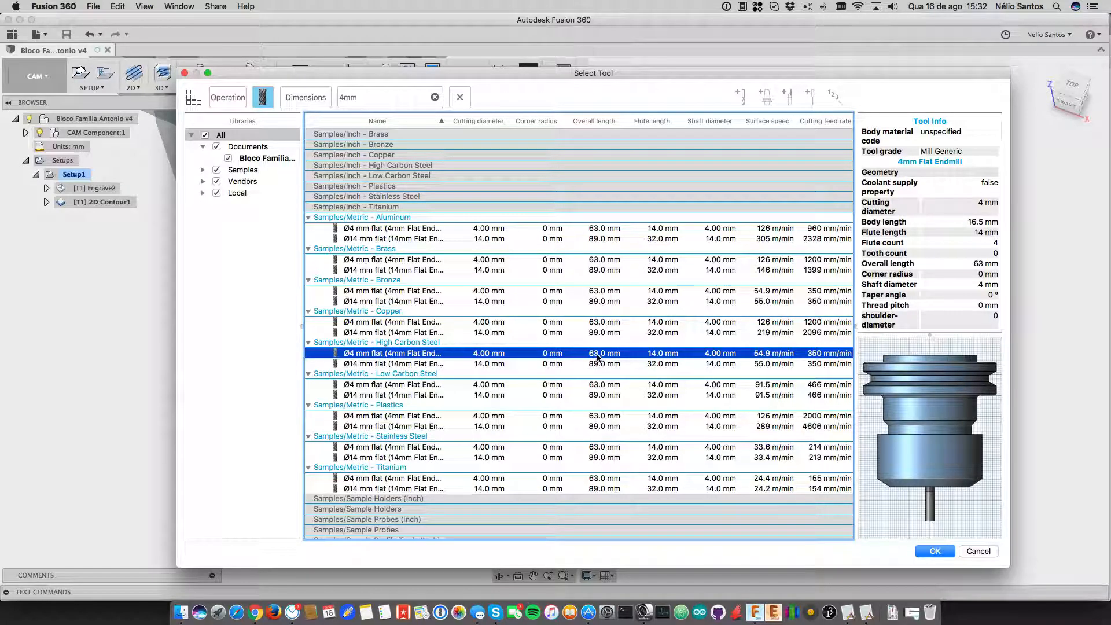
scroll(625, 348, "right", 8)
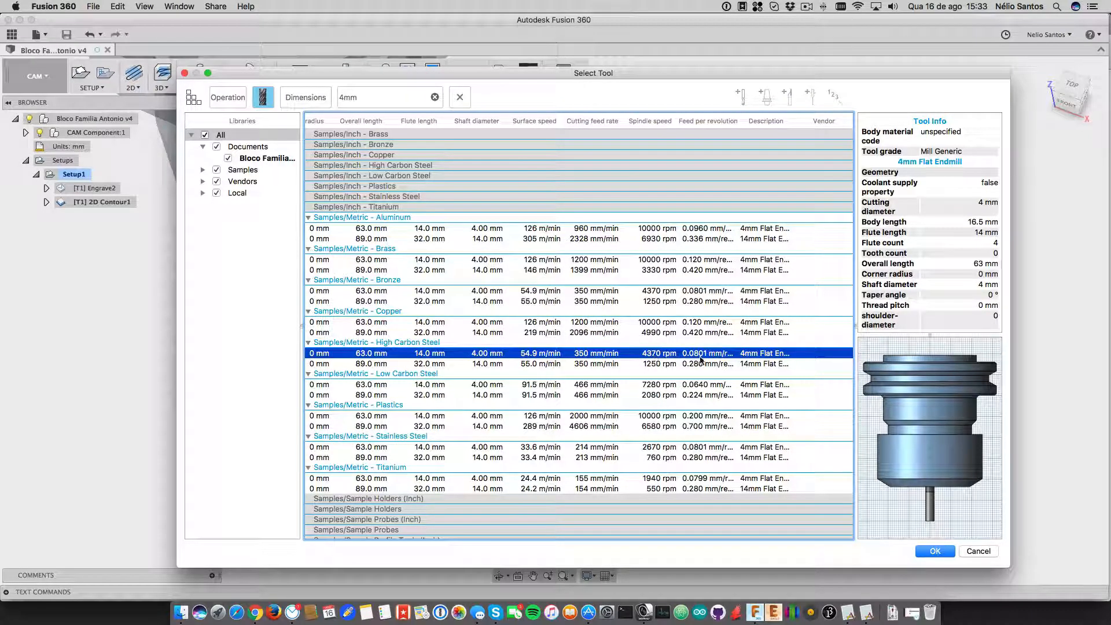
left_click(933, 551)
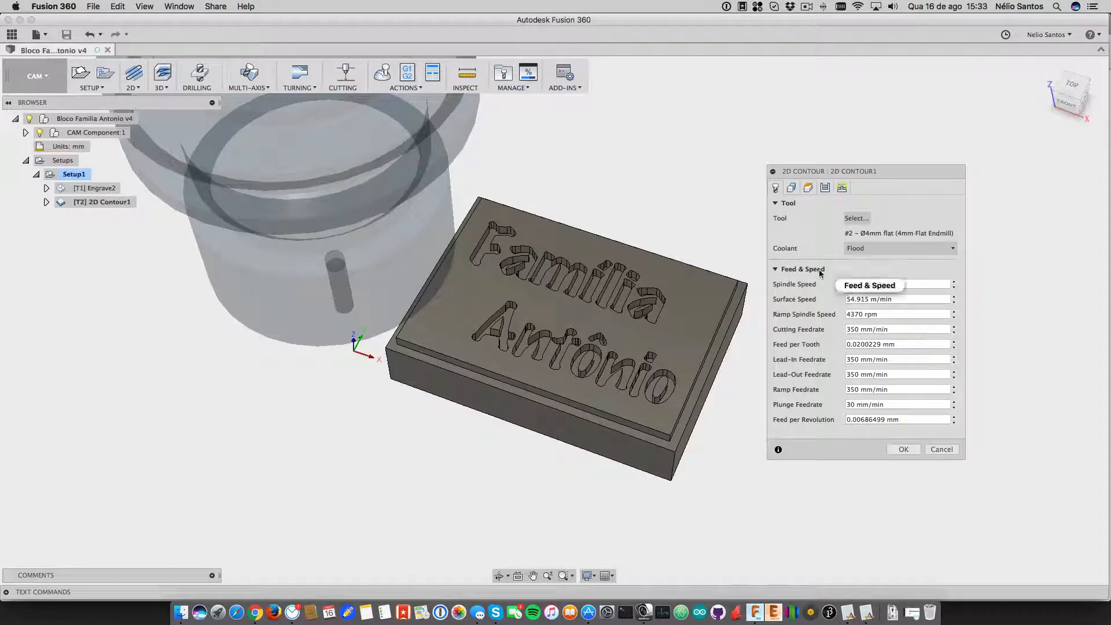
- Disable the coolant and set the spindle speed to 8000 rpm
left_click(863, 249)
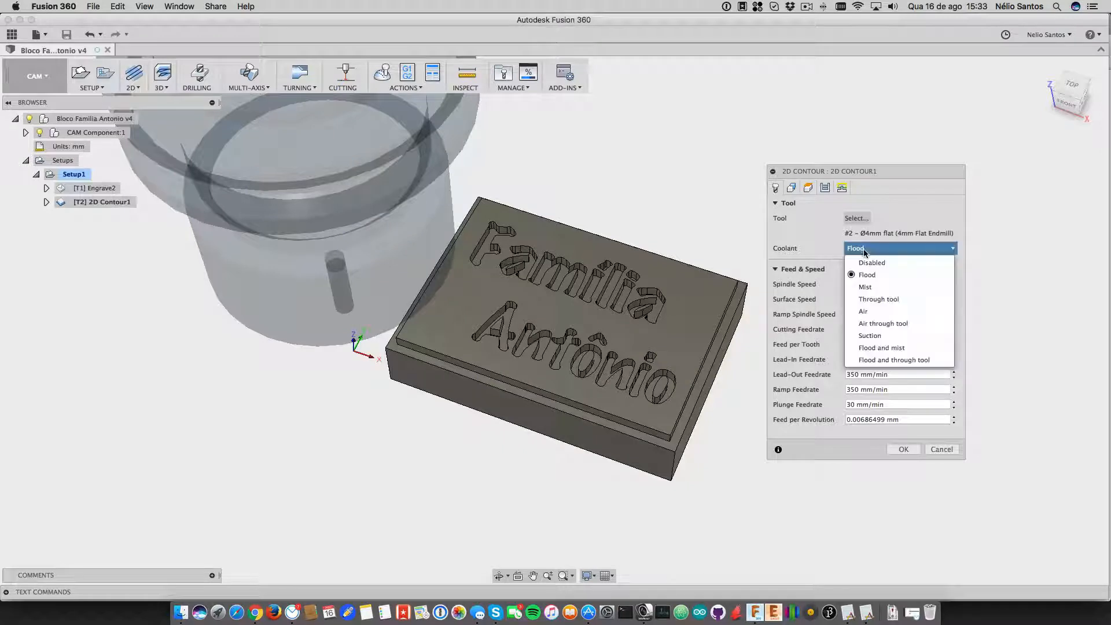
left_click(863, 262)
left_click_drag(855, 284, 801, 269)
type("80070 rpm")
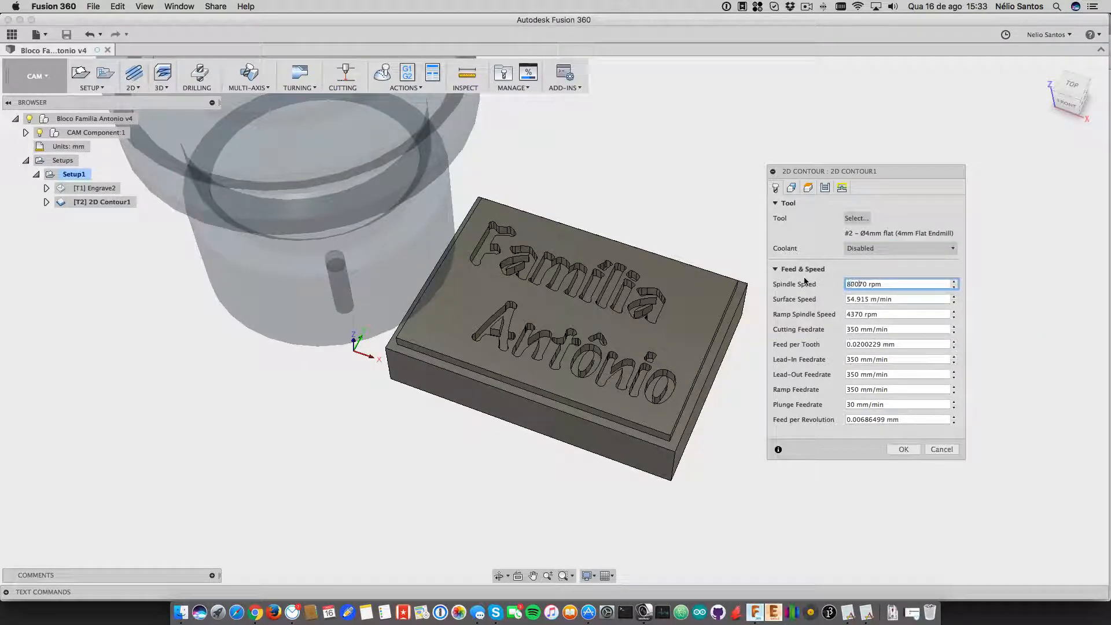
key("Return")
key("Delete")
type("0")
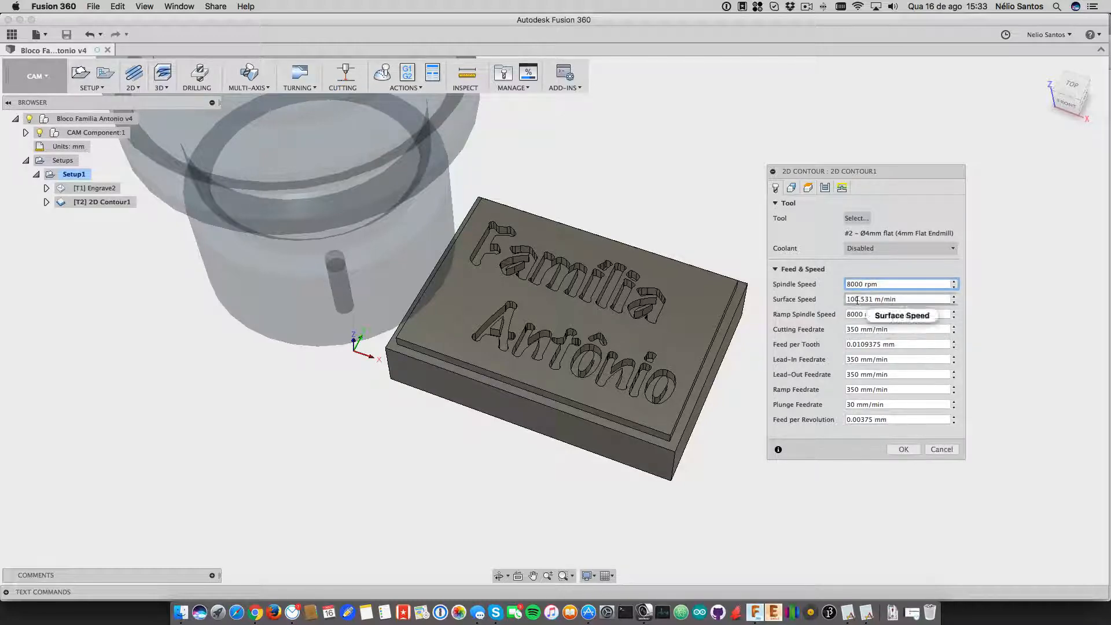
- Set the contour operation's cutting feedrate to 700 mm/min
left_click(863, 329)
double_click(858, 329)
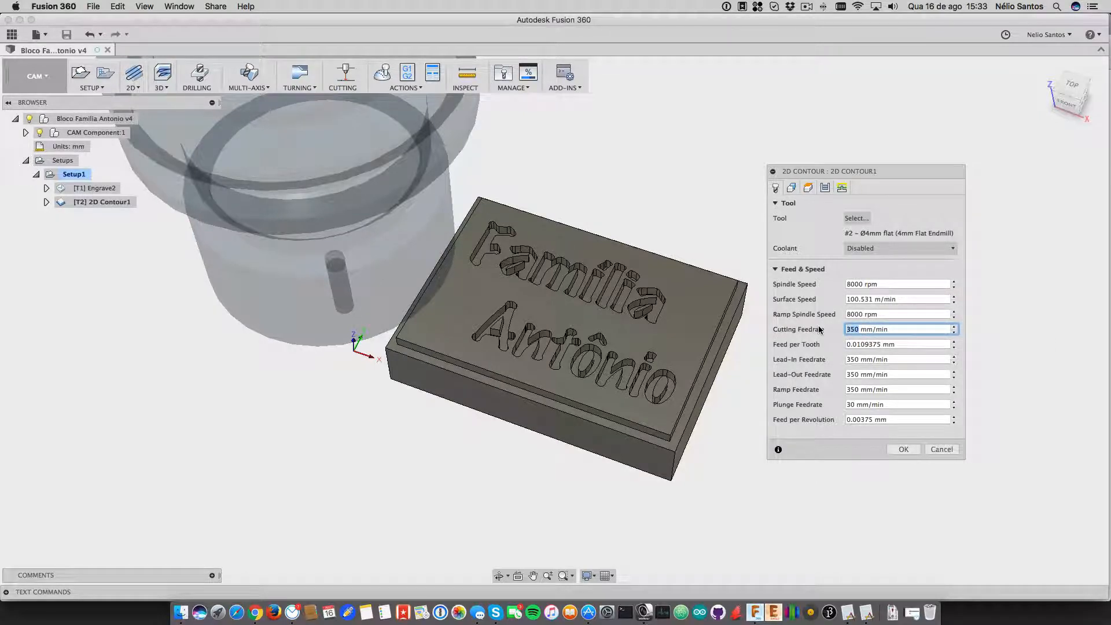
type("700")
left_click(855, 359)
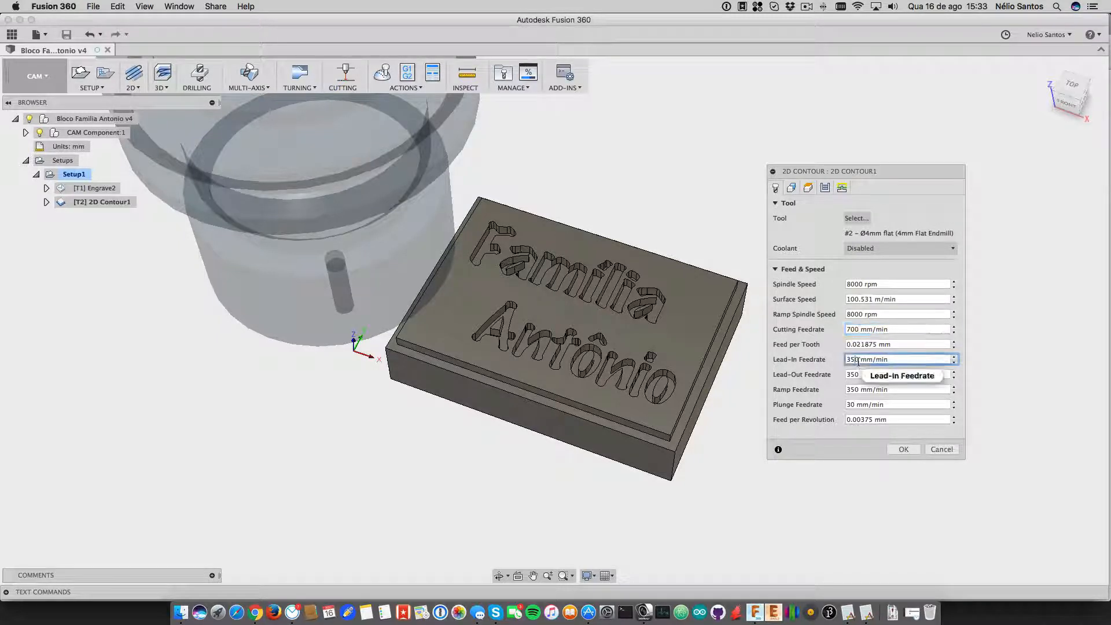
double_click(853, 359)
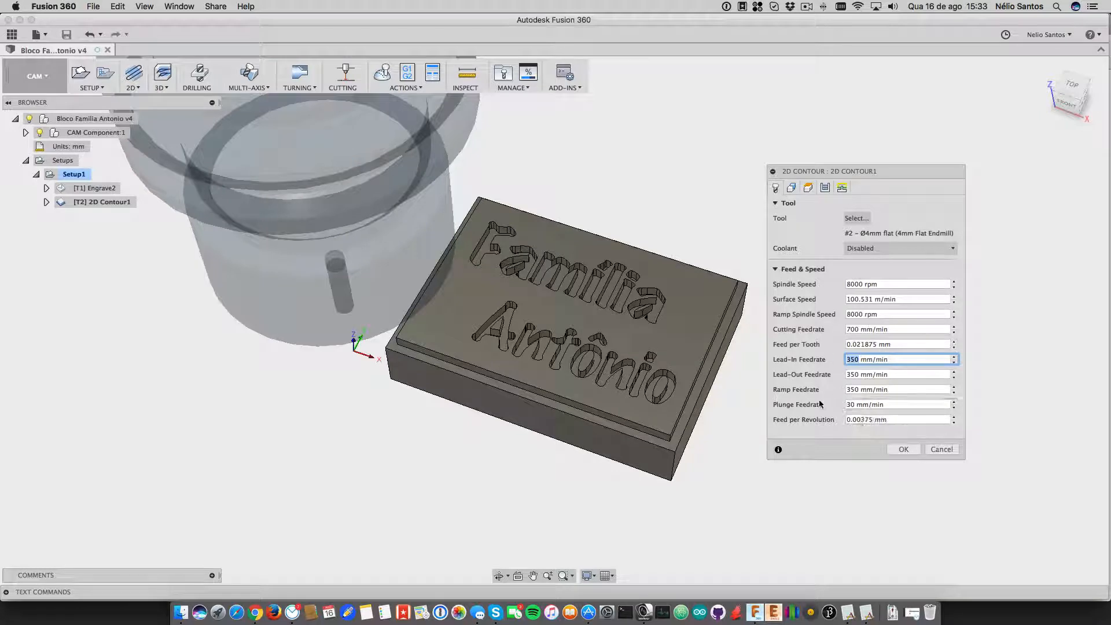
- Select the block's bottom outer edge loop as the contour and enable tabs with a height of 2 mm
left_click(791, 188)
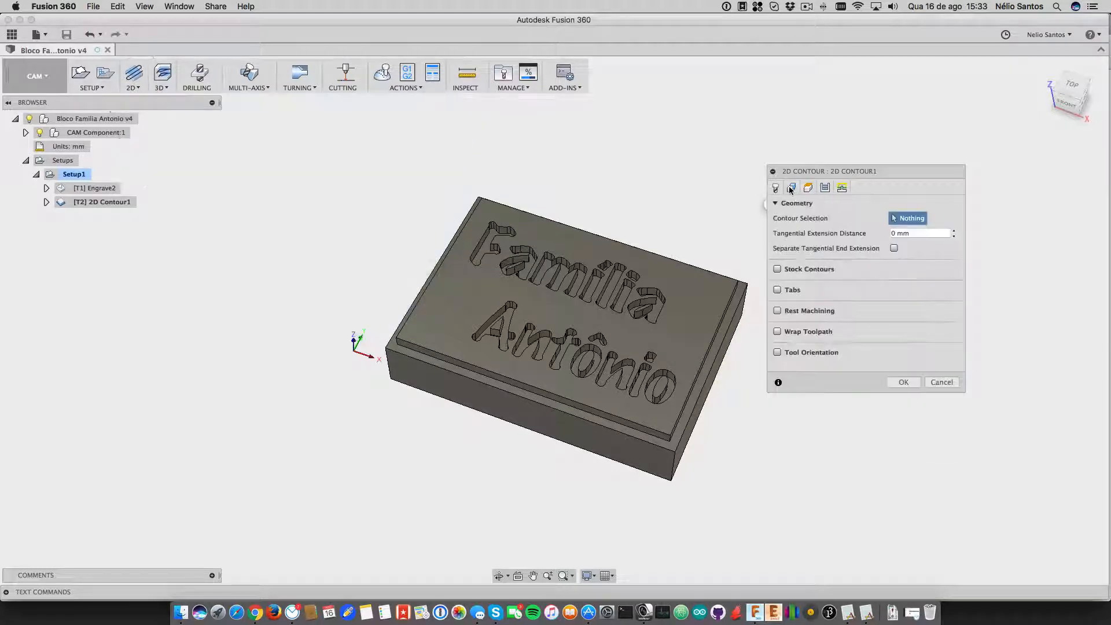
left_click(778, 290)
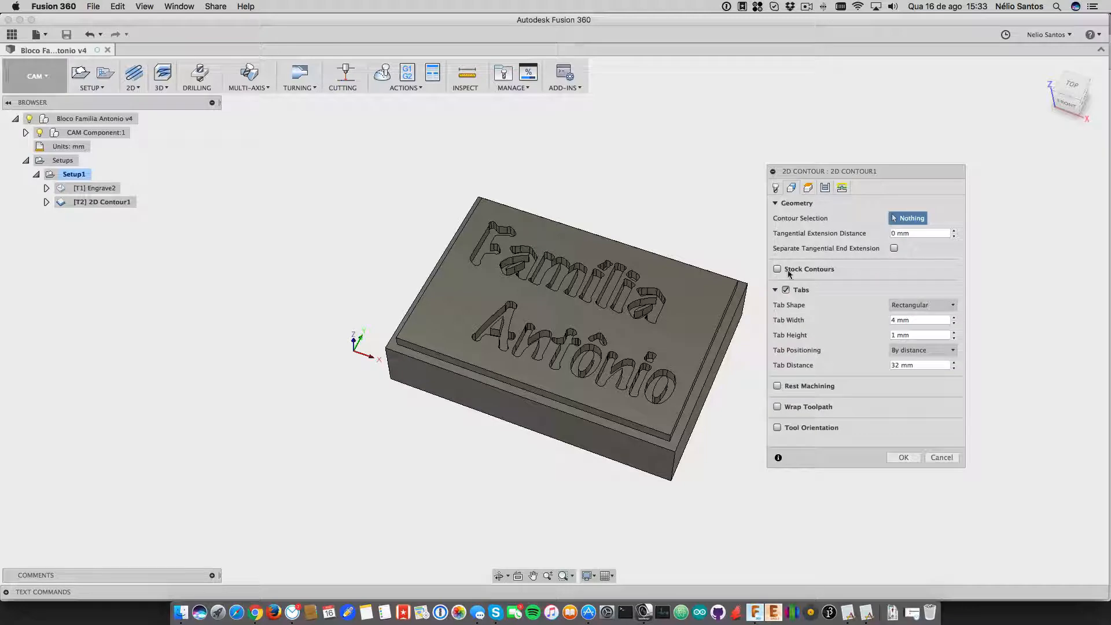
left_click(559, 445)
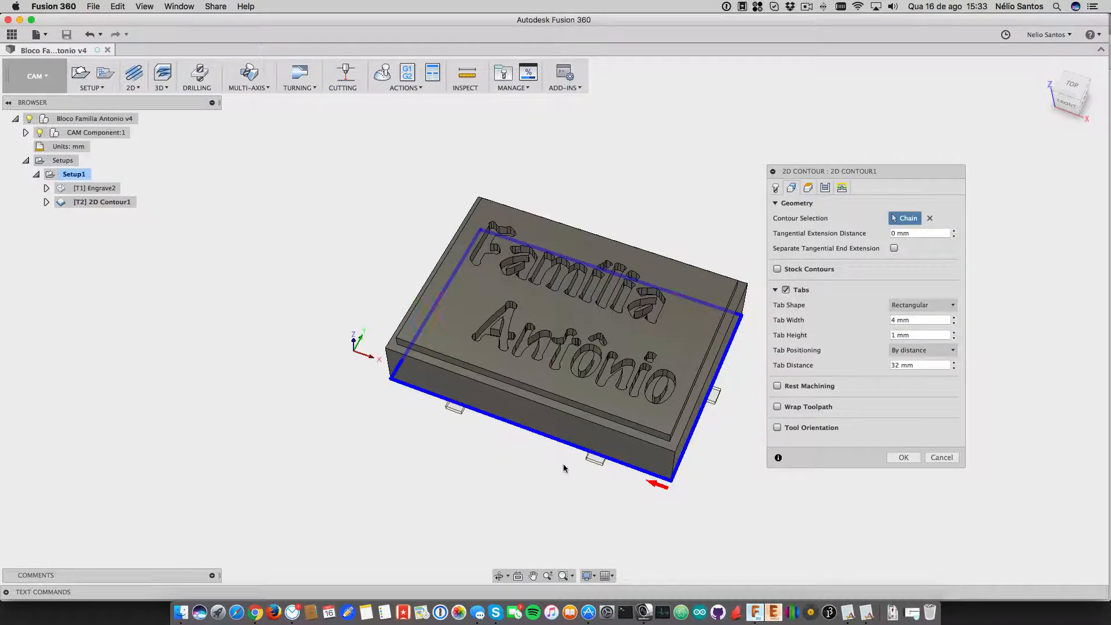
left_click(891, 320)
left_click(894, 336)
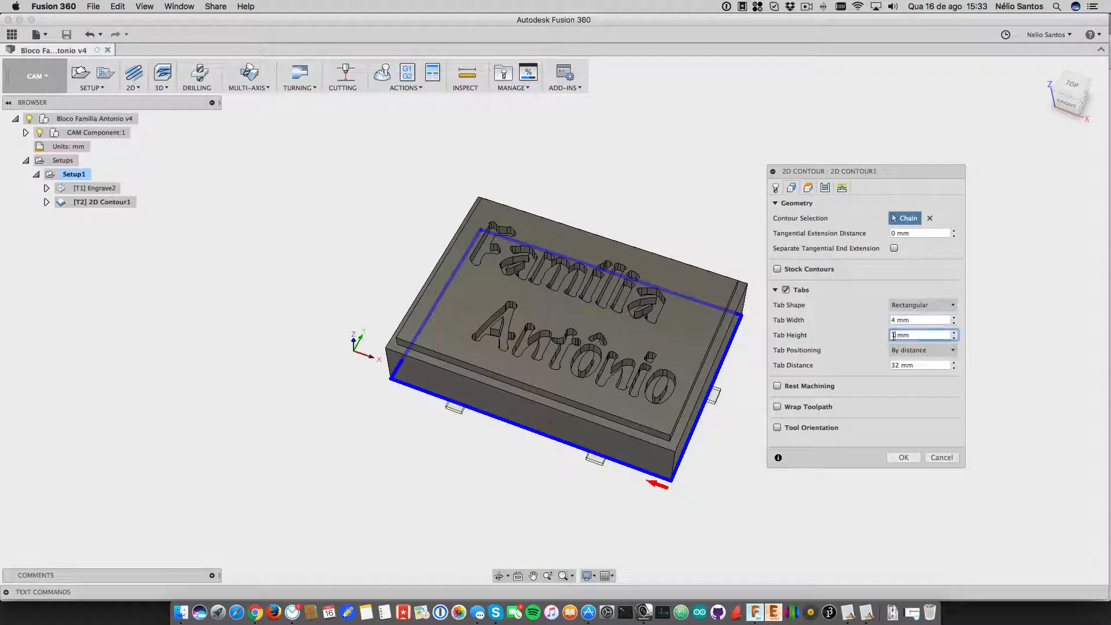
left_click(953, 333)
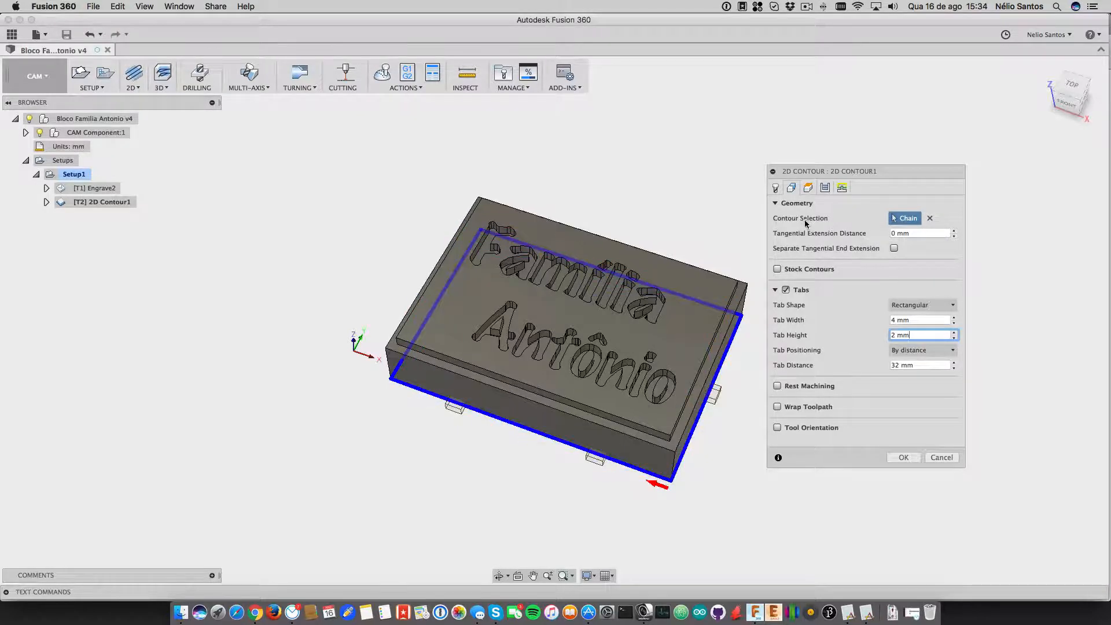
- Reference the bottom height from the stock bottom with an offset of -0.7 mm
left_click(808, 188)
left_click(810, 423)
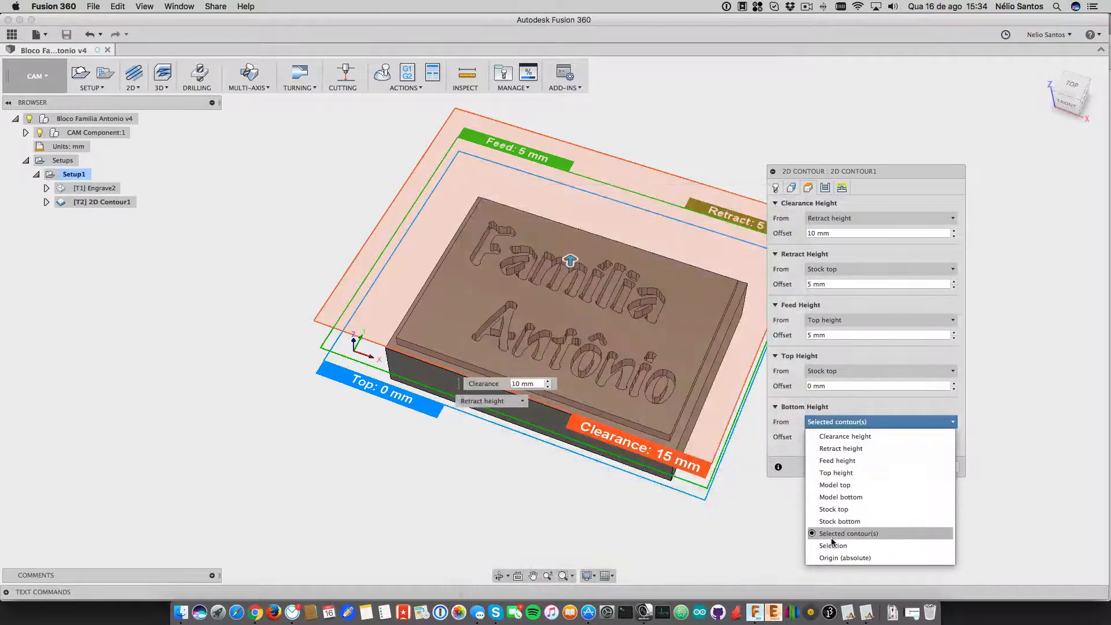
left_click(839, 521)
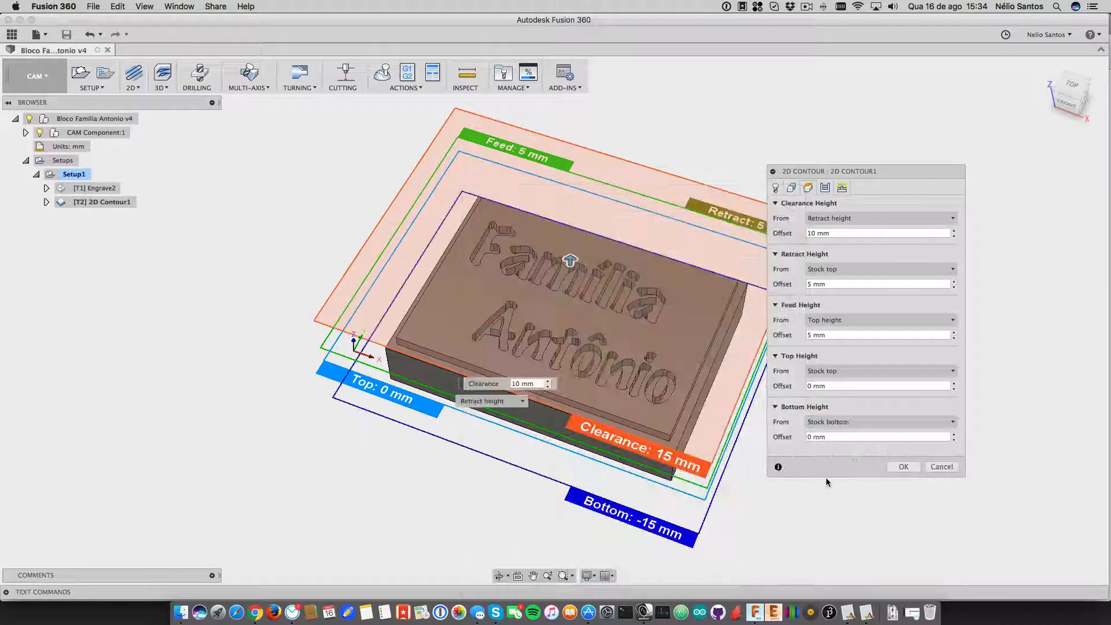
left_click(808, 437)
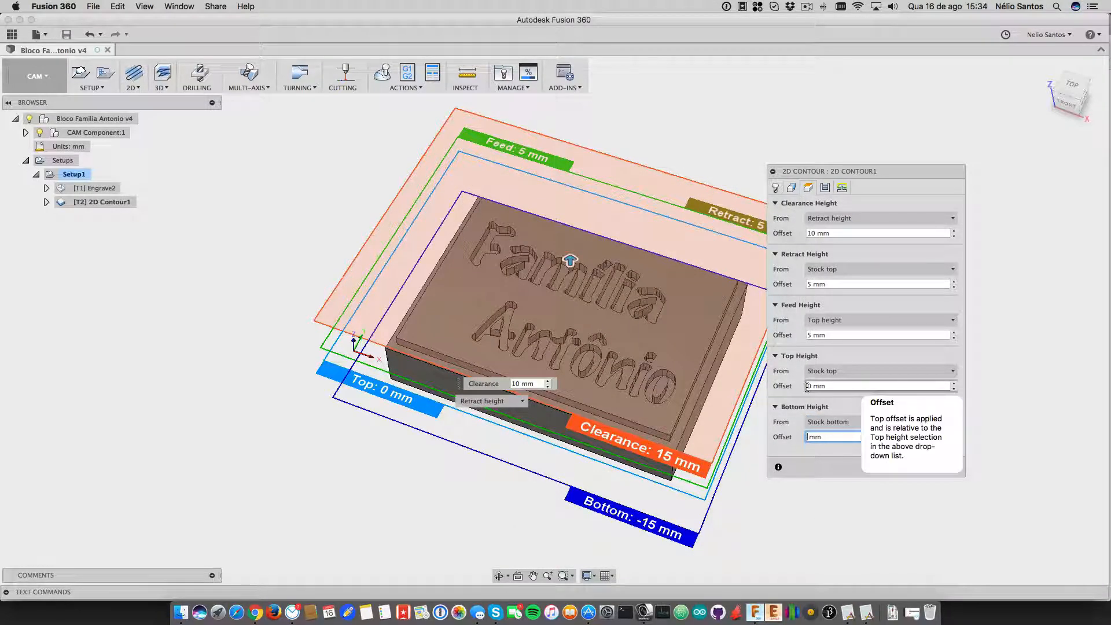
type("0.7")
key("Left")
key("Left")
key("Left")
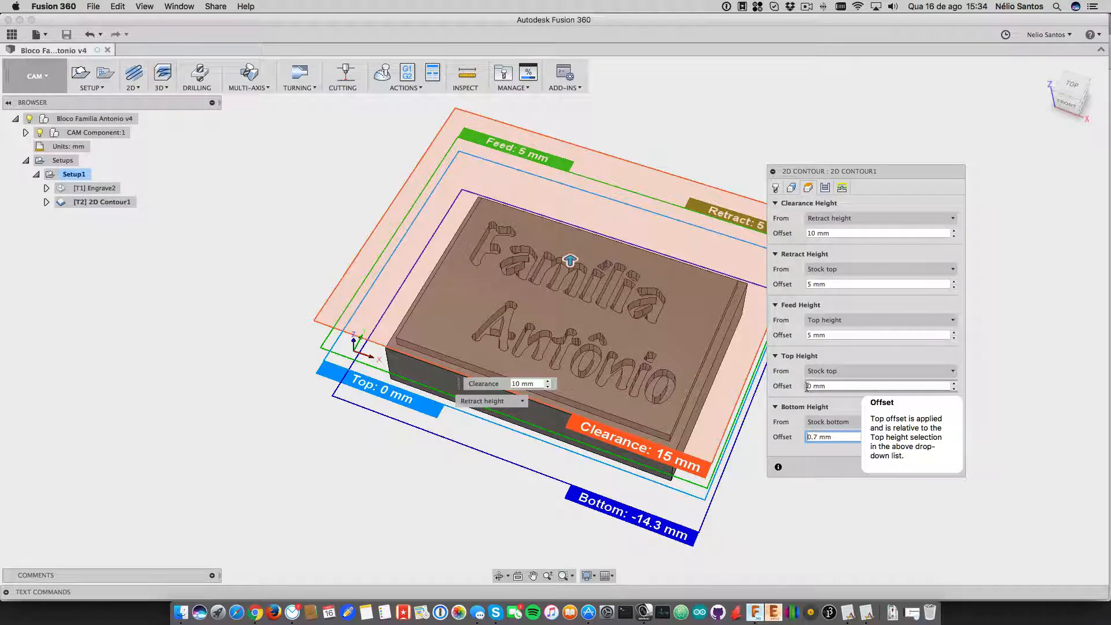
type("-")
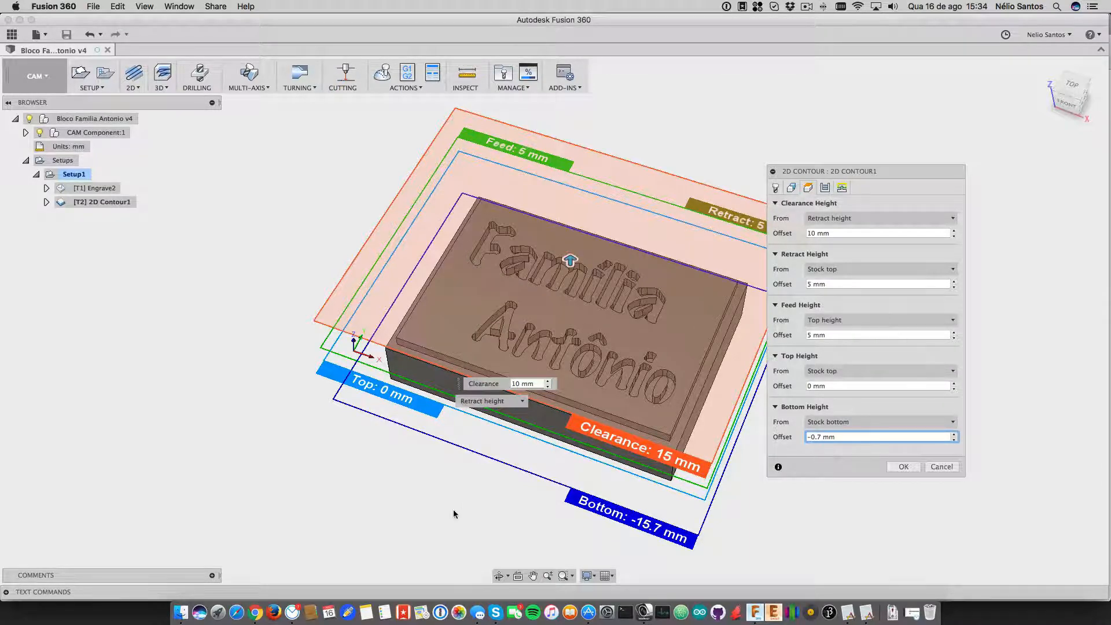
- Review the contour's passes and linking settings, and enable multiple depths for the passes
middle_click_drag(454, 509, 438, 482, "shift")
left_click(827, 188)
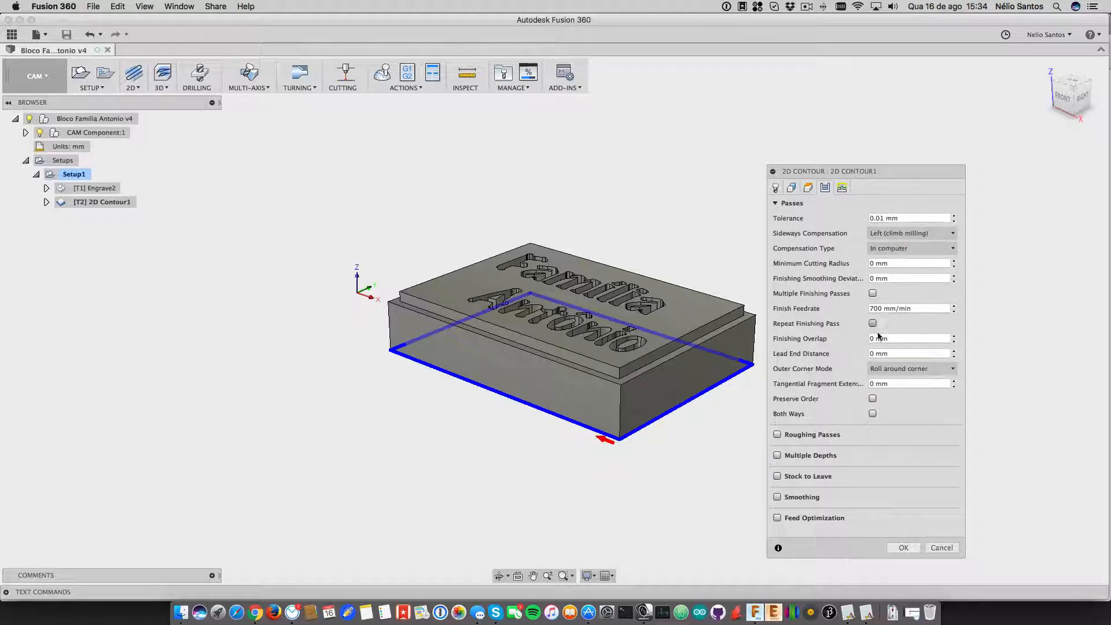
left_click_drag(836, 169, 850, 123)
scroll(905, 301, "down", 5)
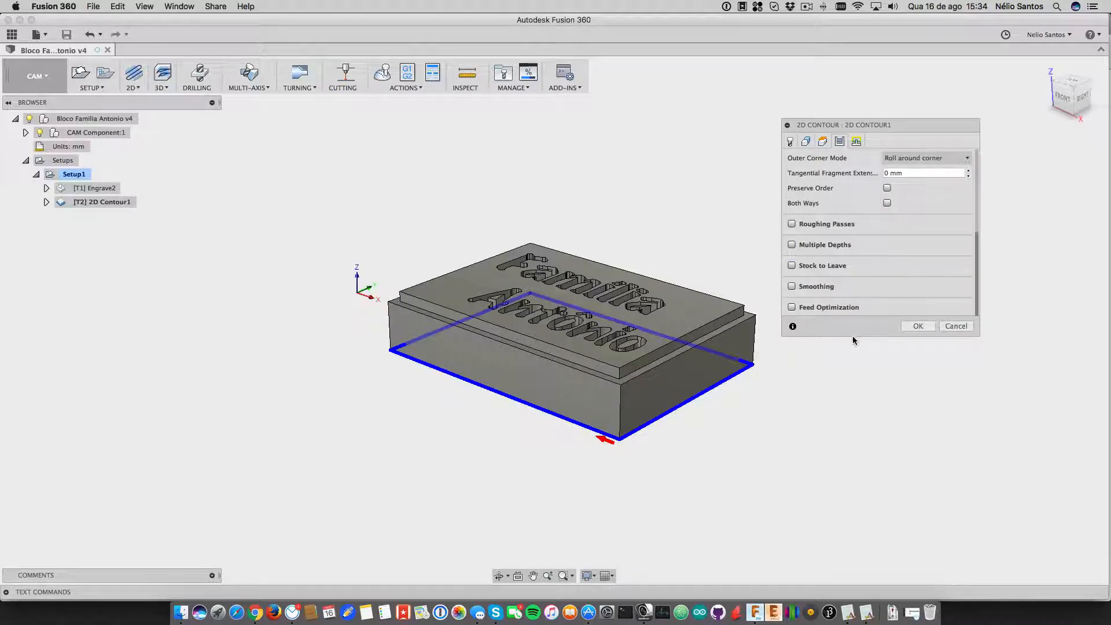
left_click(857, 142)
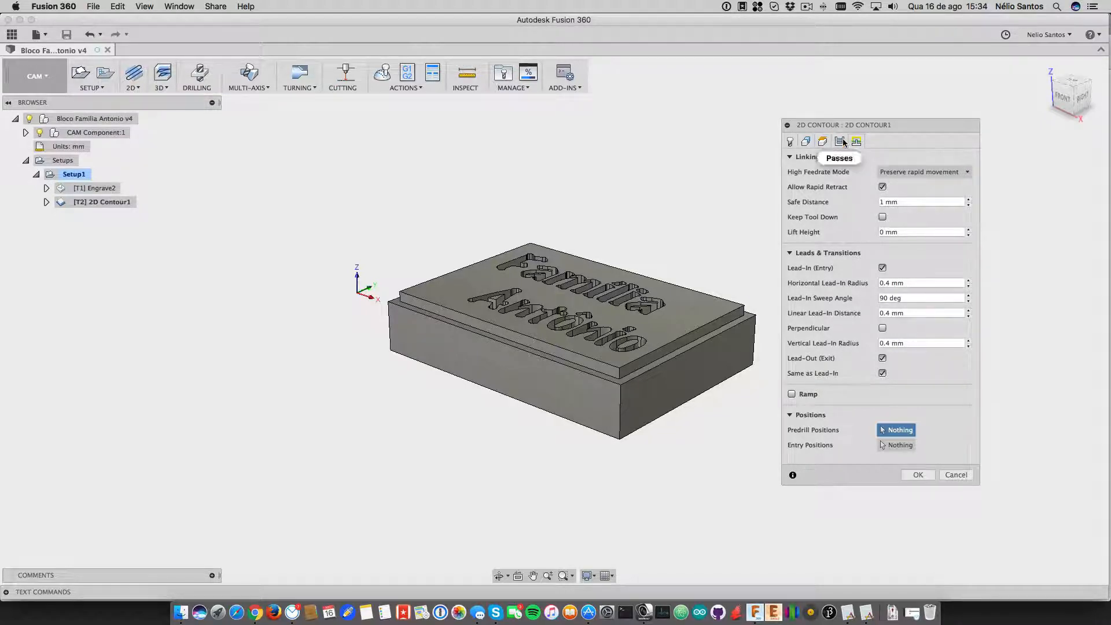
left_click(839, 142)
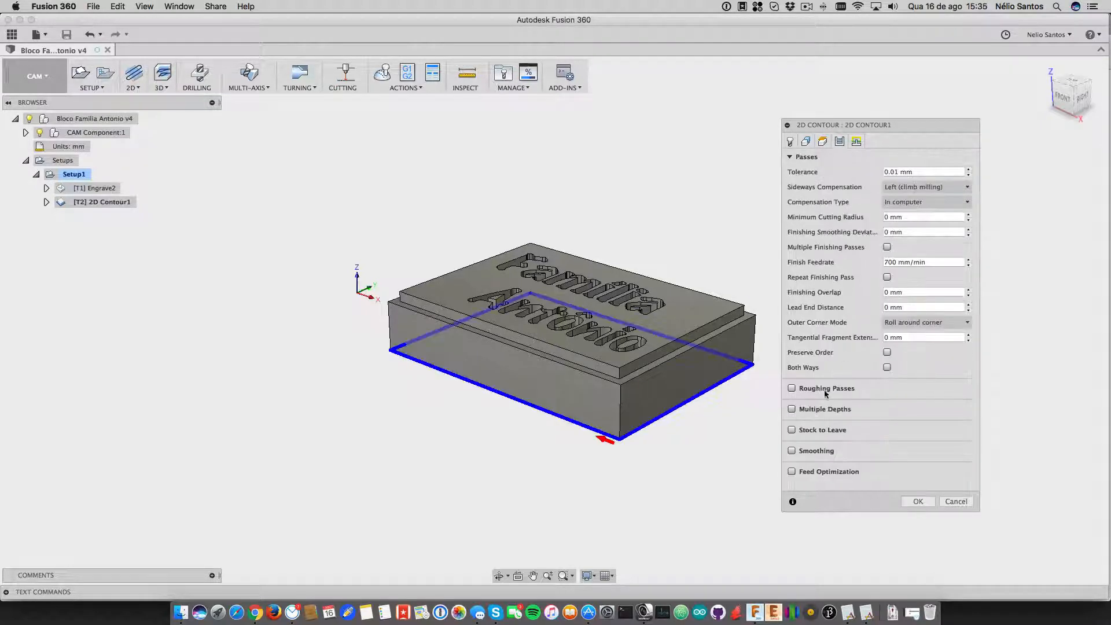
left_click(791, 408)
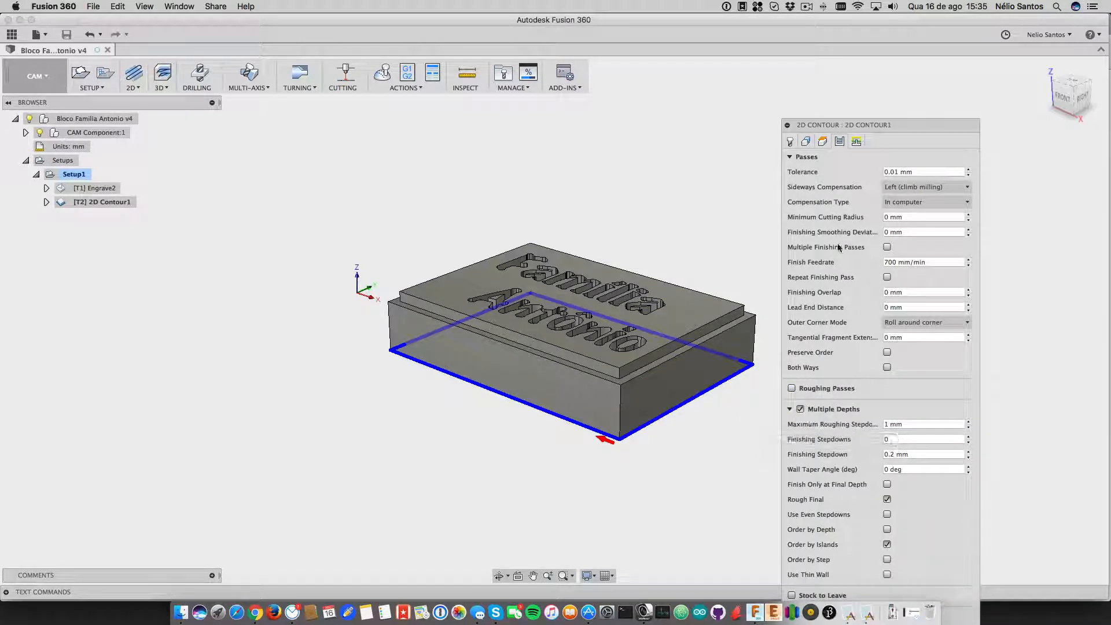
- Set the contour's maximum roughing stepdown to 0.3 mm, enable Use Even Stepdowns, and accept the operation
left_click_drag(839, 125, 857, 99)
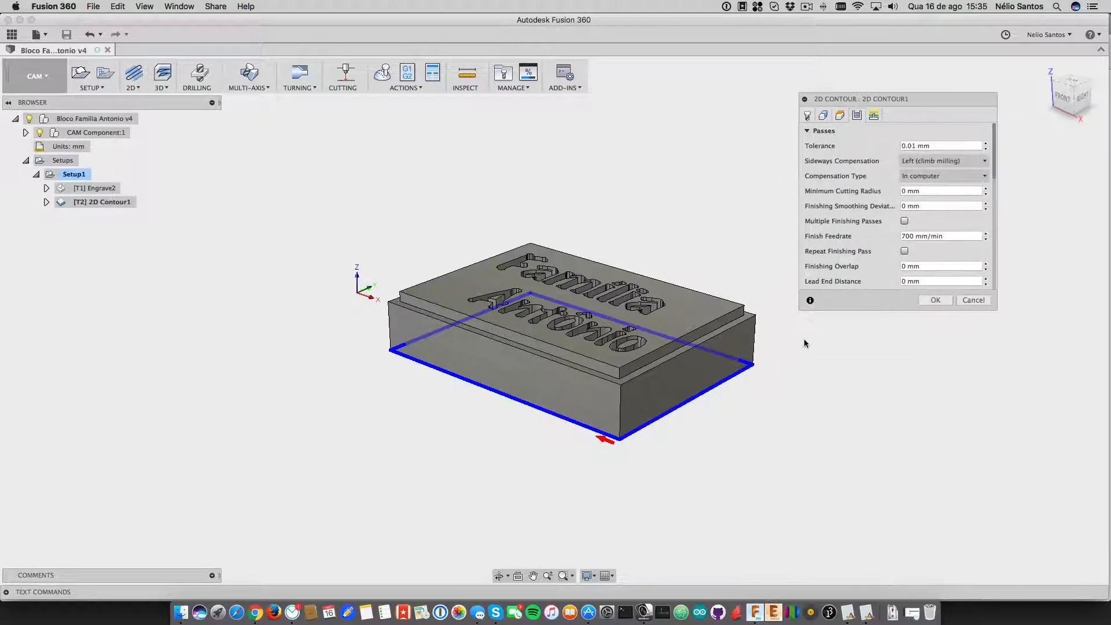
scroll(836, 264, "down", 10)
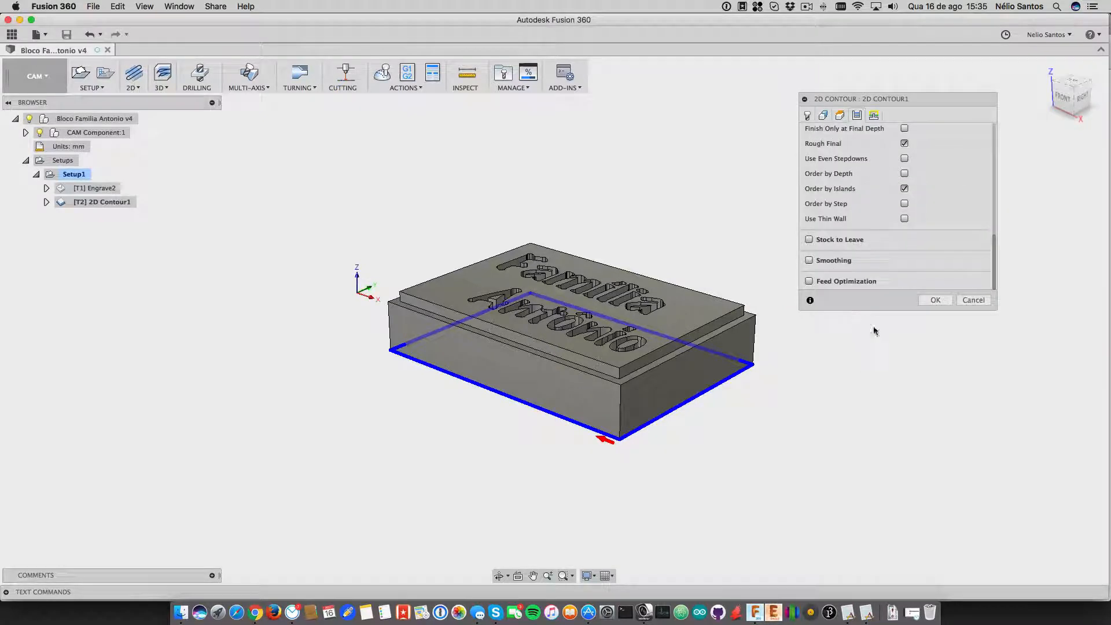
scroll(856, 267, "up", 5)
left_click(906, 174)
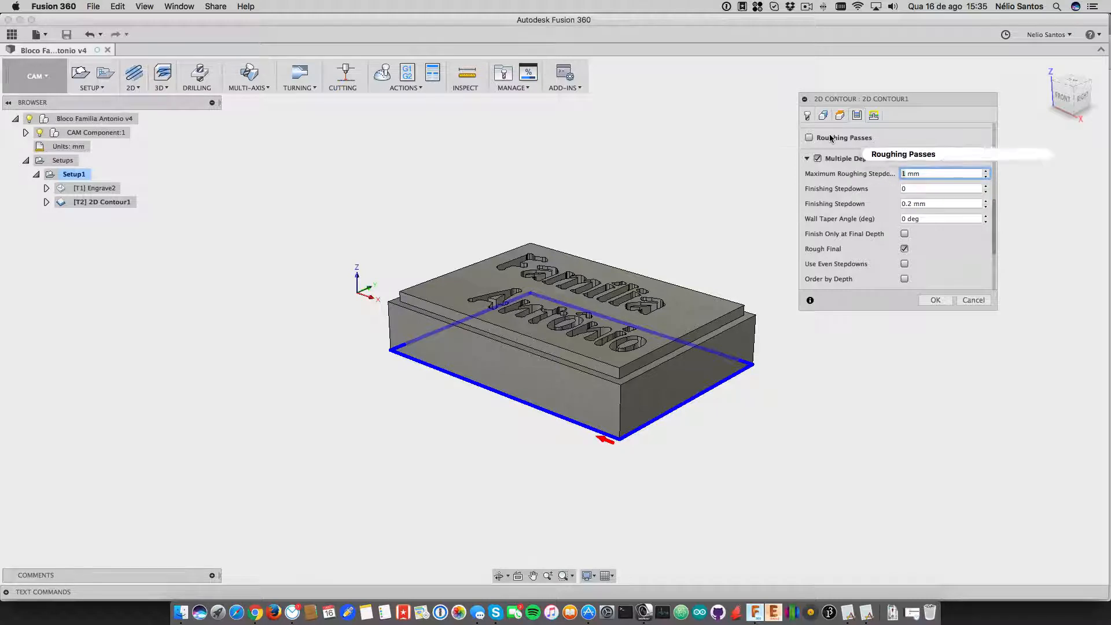
mouse_move(830, 139)
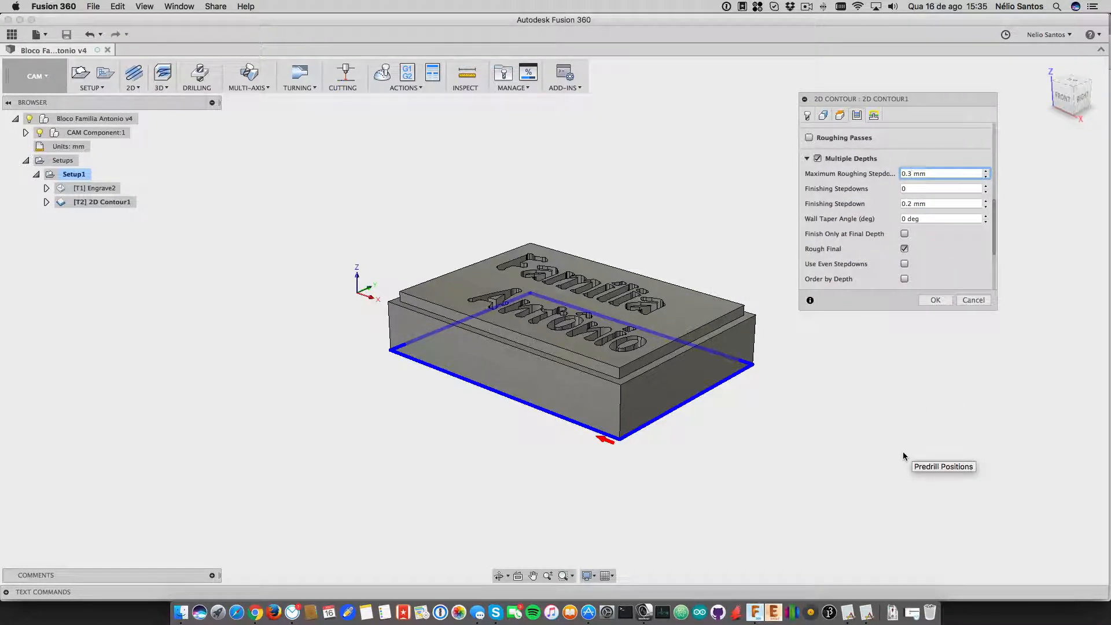
key("Tab")
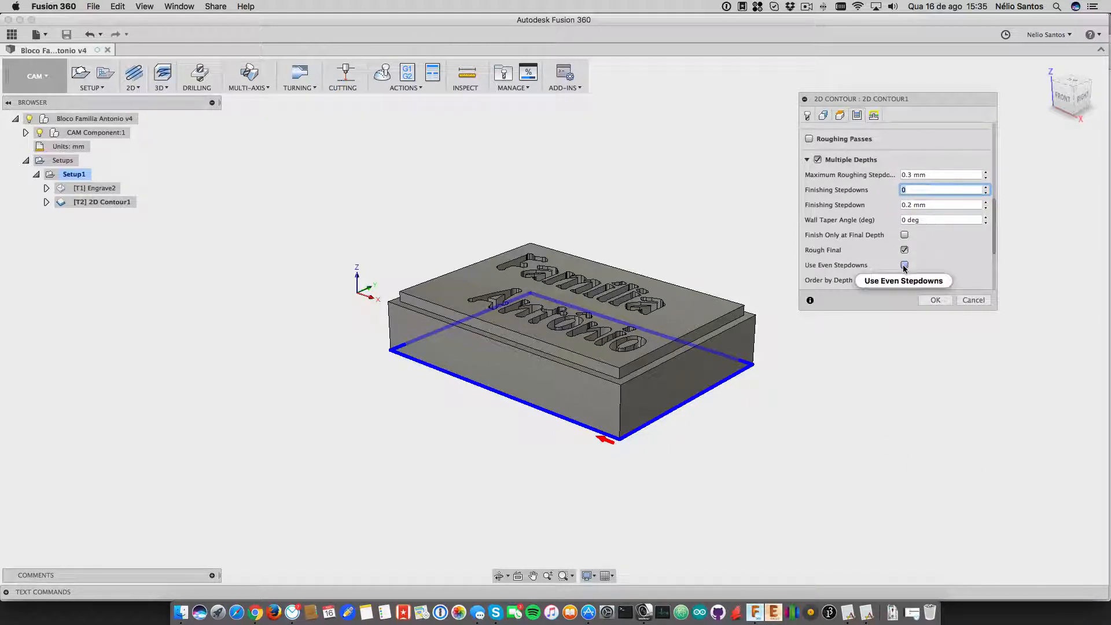
mouse_move(905, 268)
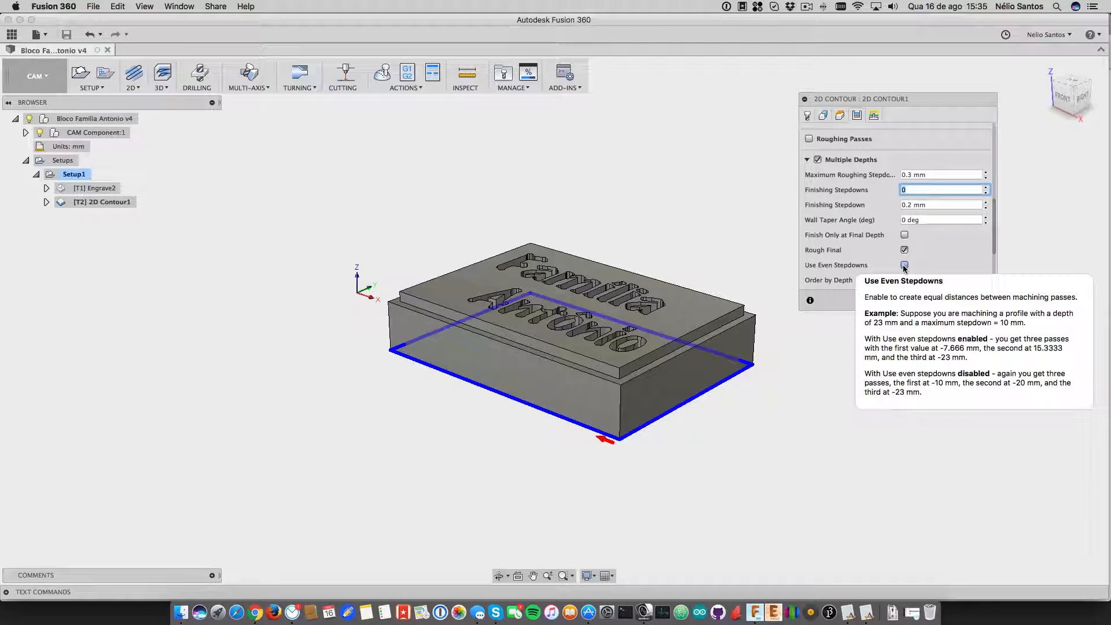
left_click(905, 265)
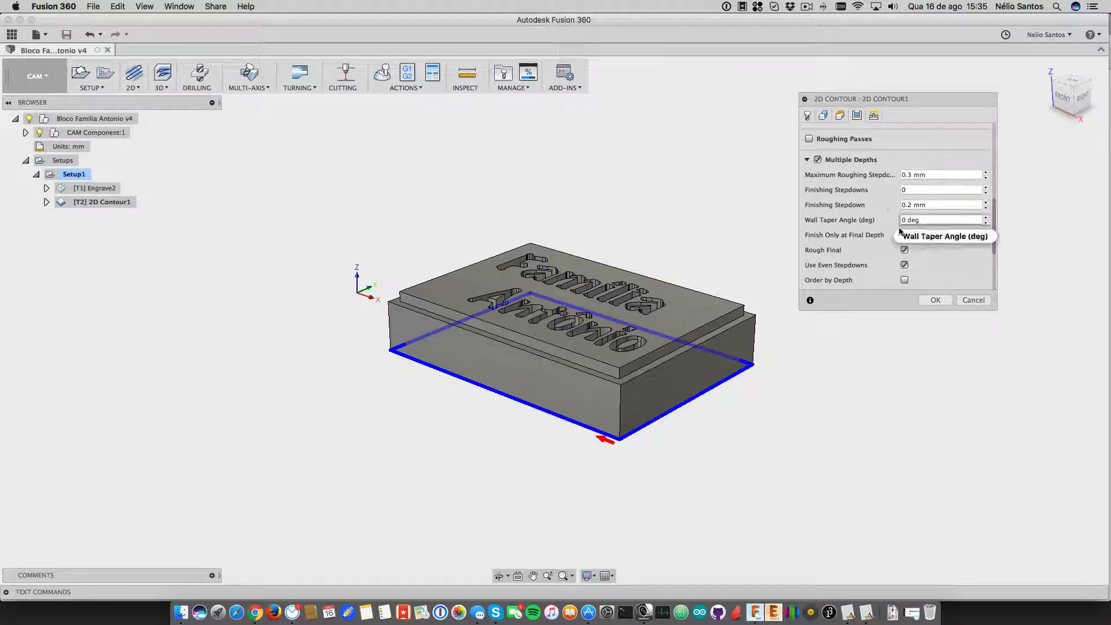
left_click(934, 300)
- Examine the 2D Contour toolpath with its tabs around the block from different angles, and the engraving toolpath
left_click(350, 387)
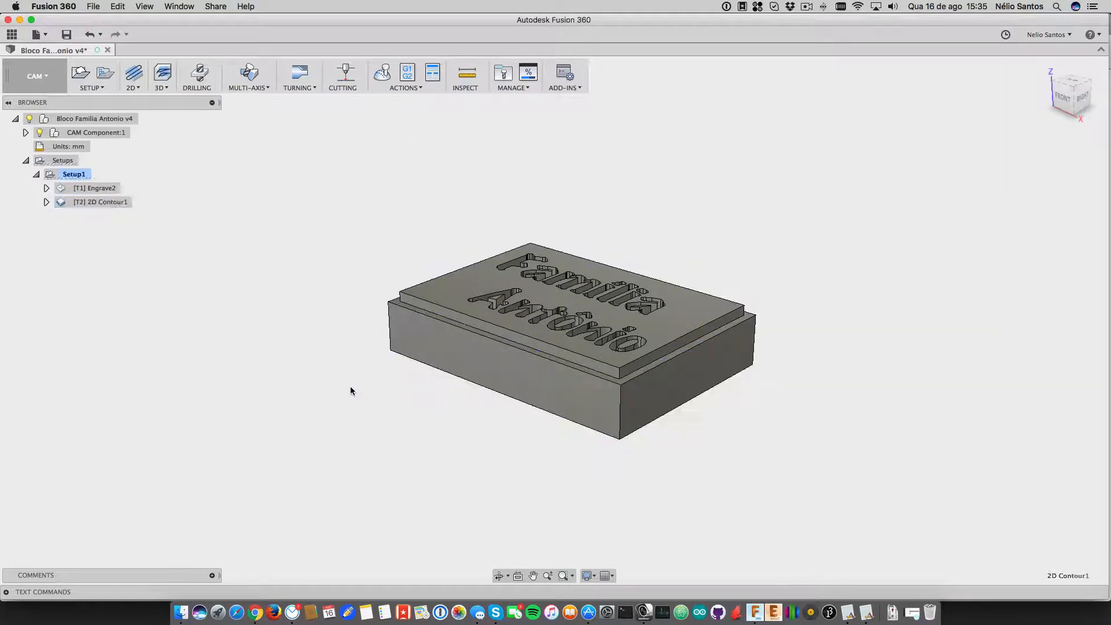
middle_click_drag(318, 367, 335, 400, "shift")
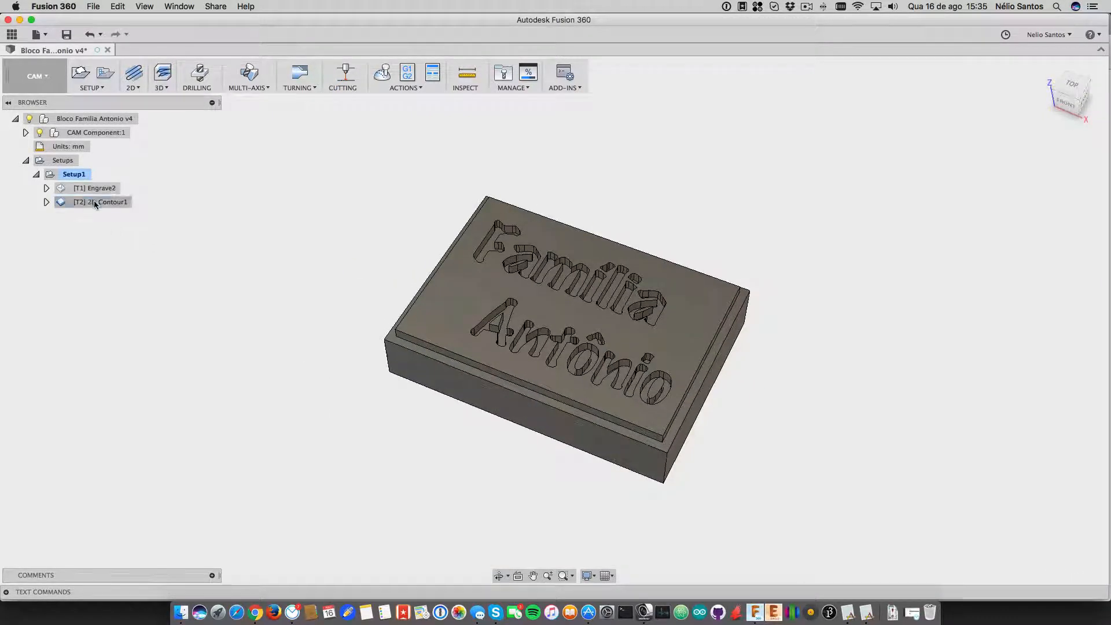
left_click(96, 202)
left_click(440, 469)
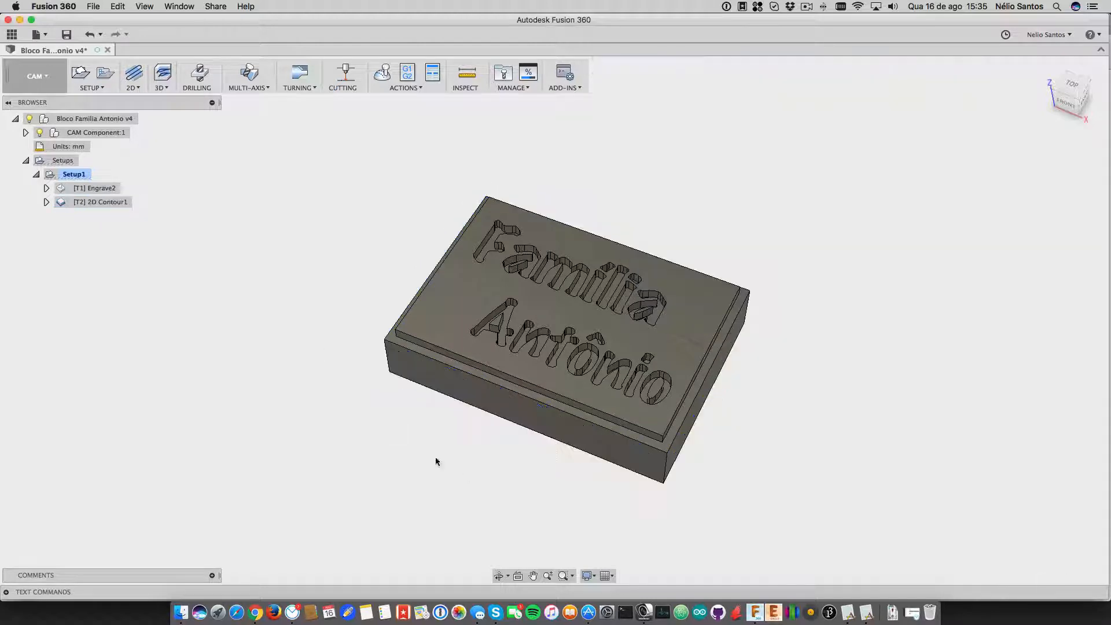
left_click(106, 203)
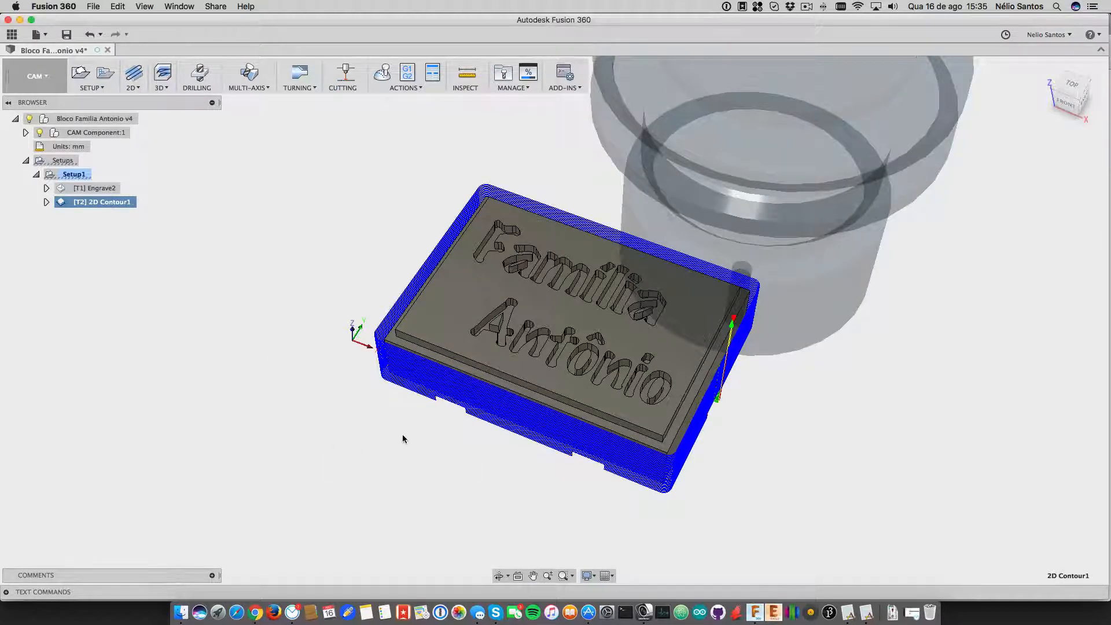
left_click(399, 435)
middle_click_drag(392, 434, 464, 417, "shift")
left_click(96, 203)
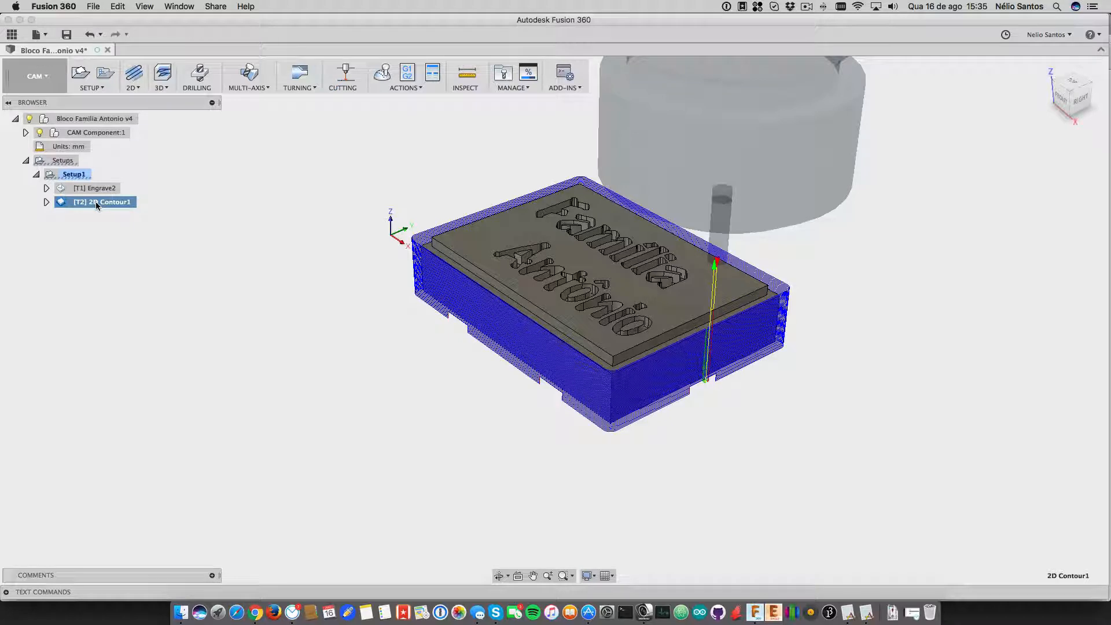
left_click(90, 188)
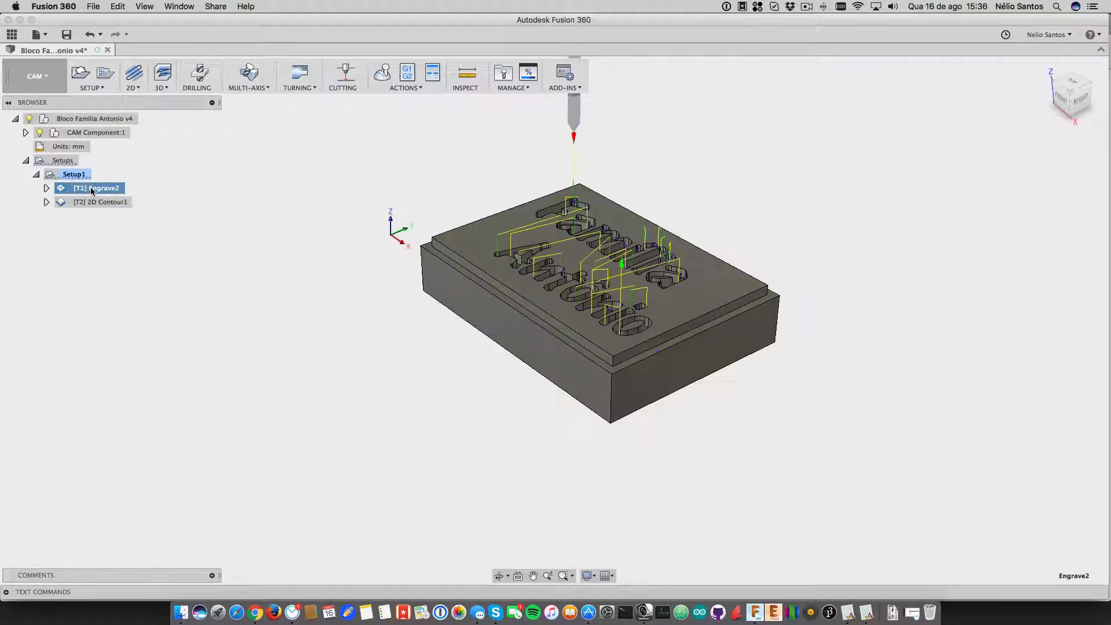
right_click(91, 189)
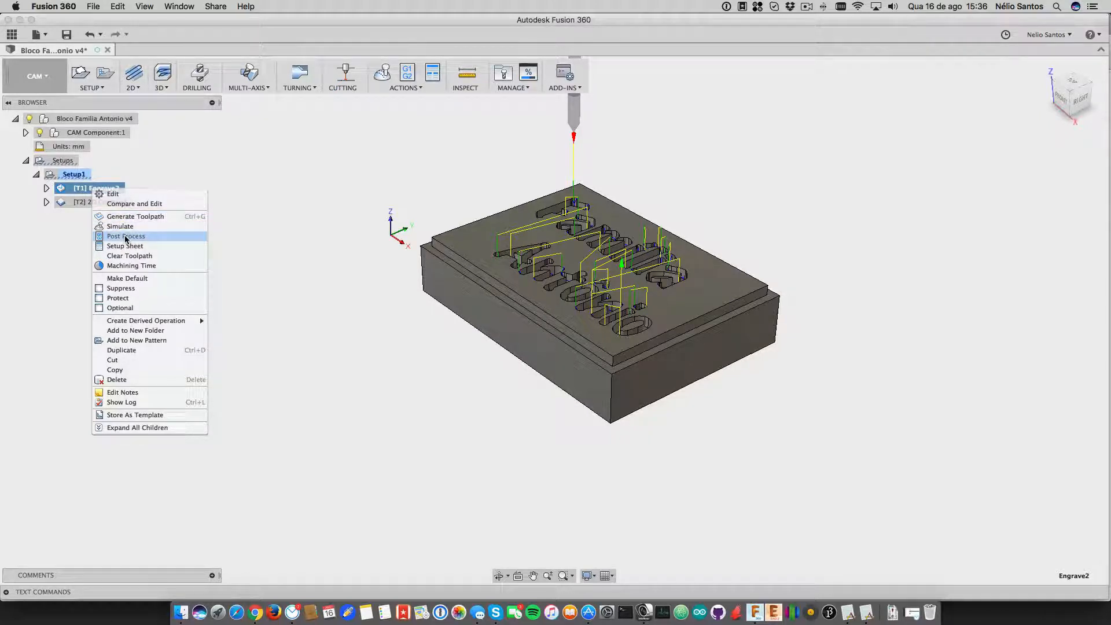
left_click(407, 81)
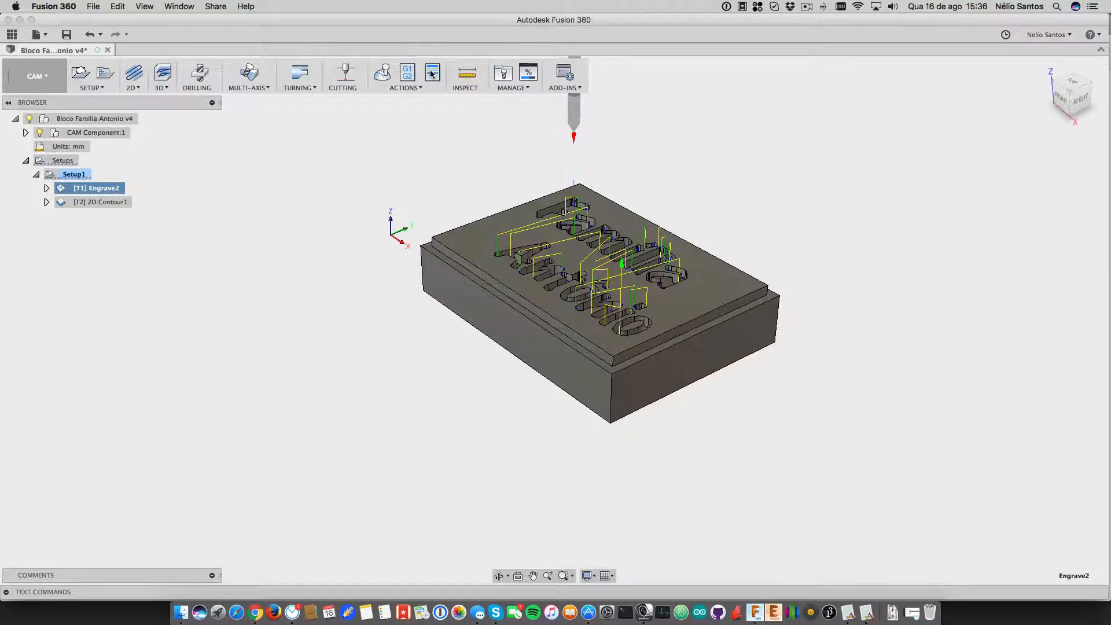
left_click(375, 160)
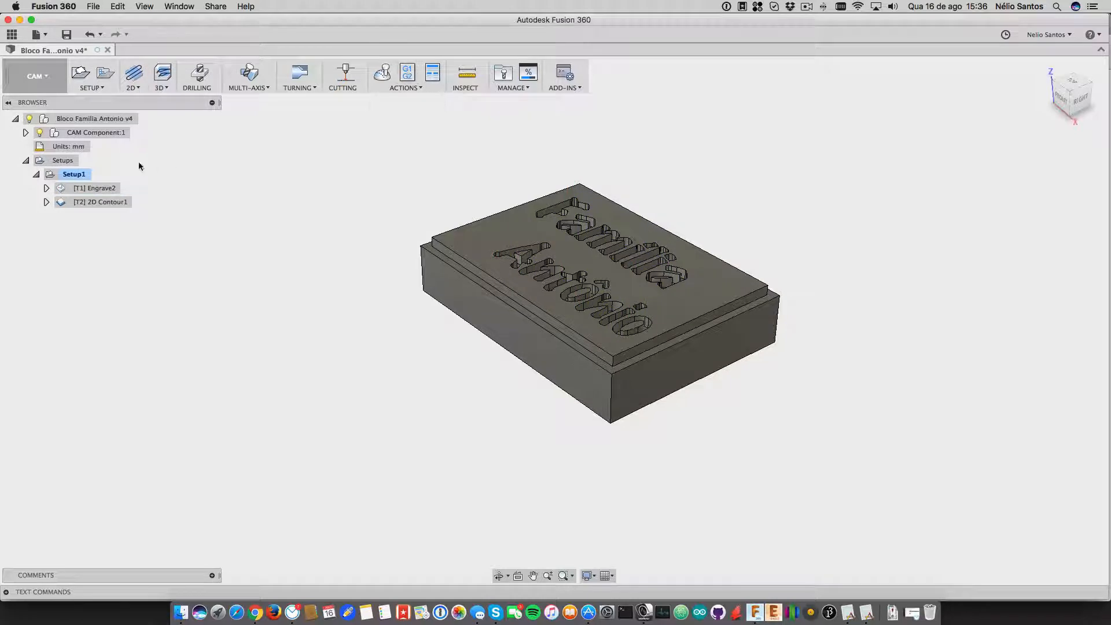
- Start post processing the engraving operation, set the program comment to "Familia Antonio - Engraving", and expand the post properties
right_click(95, 188)
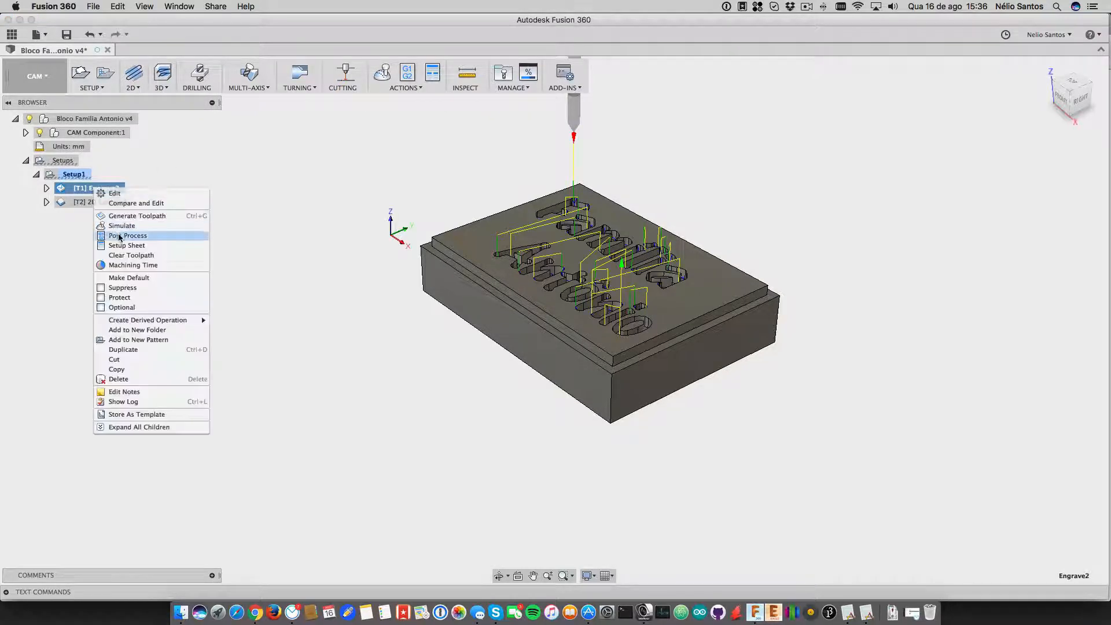
left_click(119, 236)
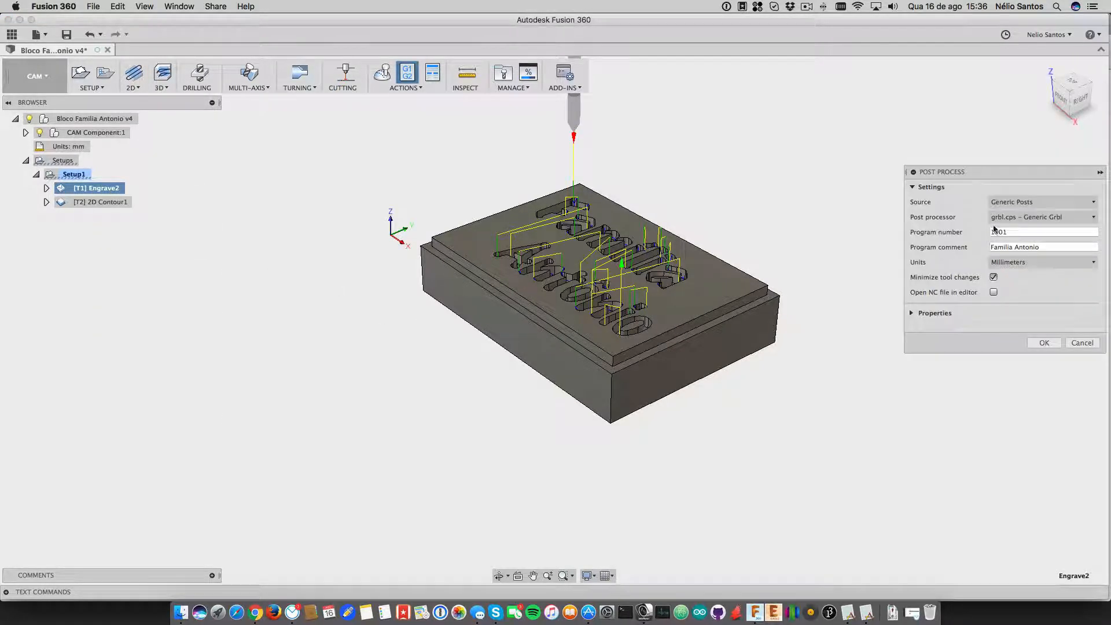
left_click(1036, 248)
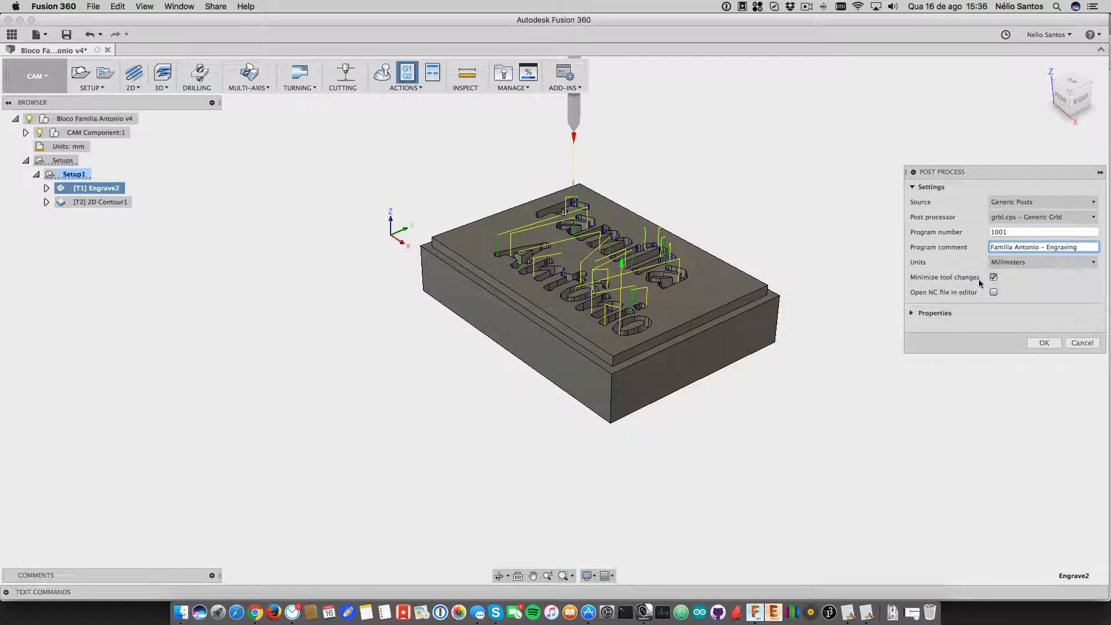
left_click(911, 313)
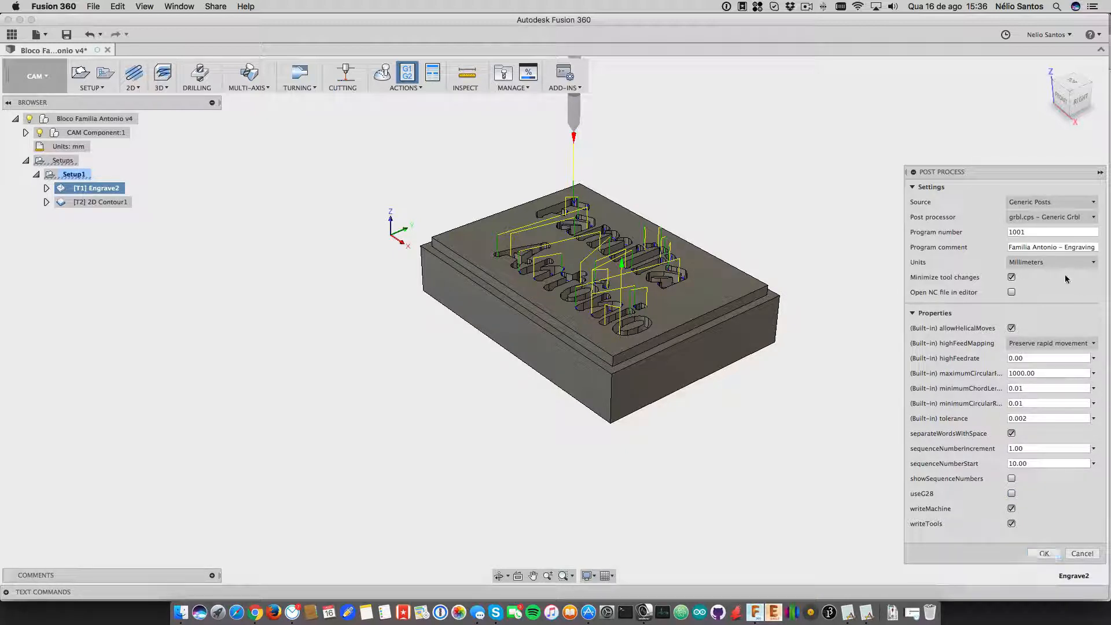
- Post the engraving G-code to the Desktop as "Familia Antonio - Engraving.nc", reusing the program comment as the file name
left_click(1050, 246)
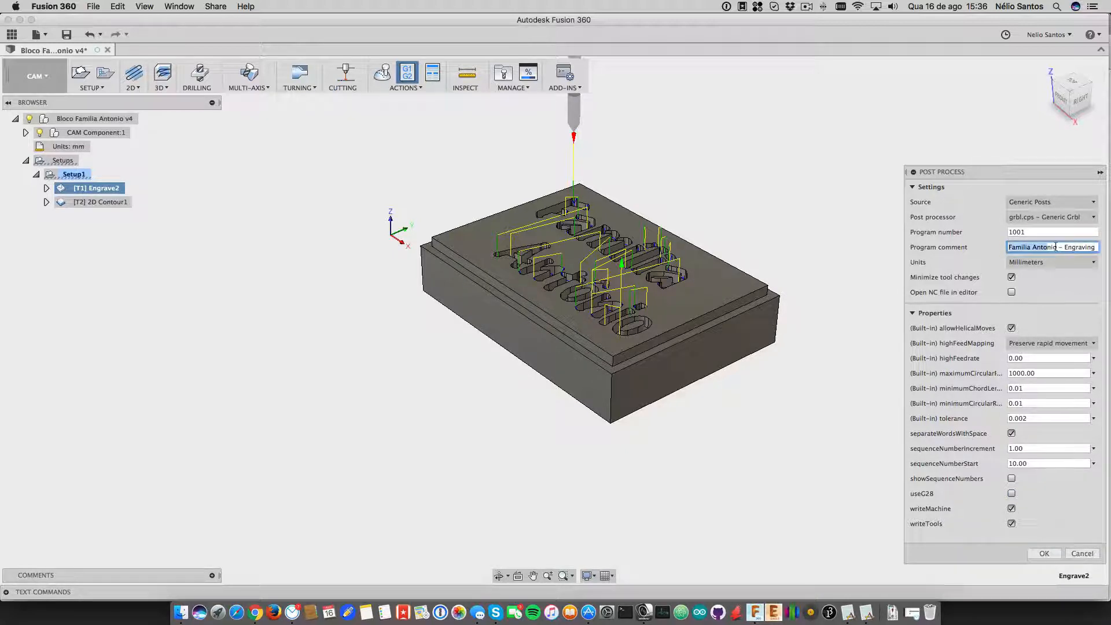
left_click(1036, 554)
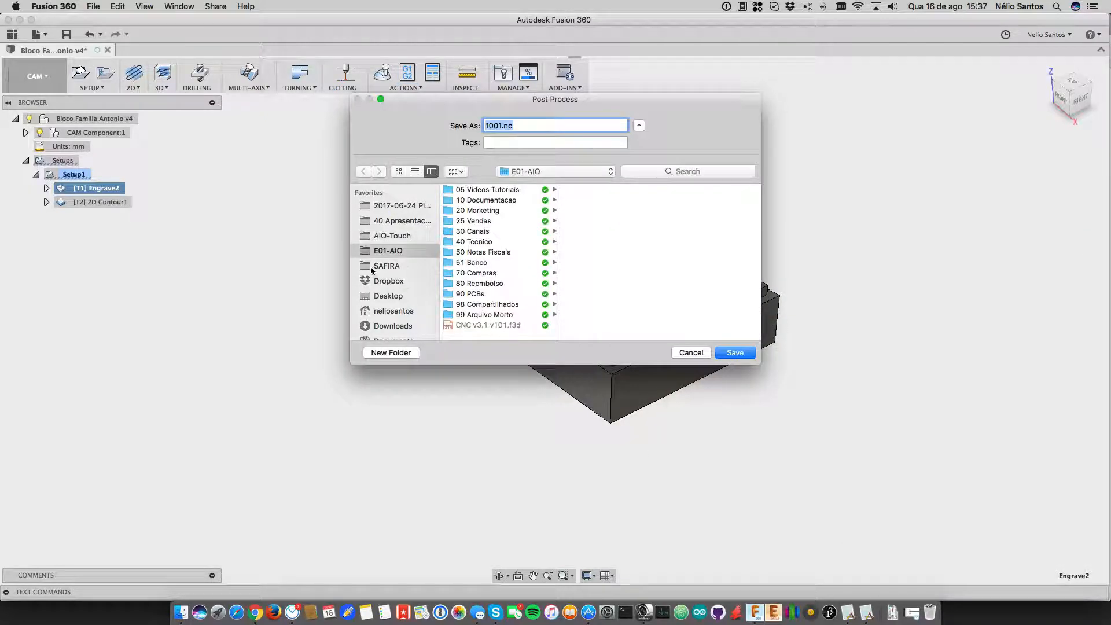
left_click(384, 281)
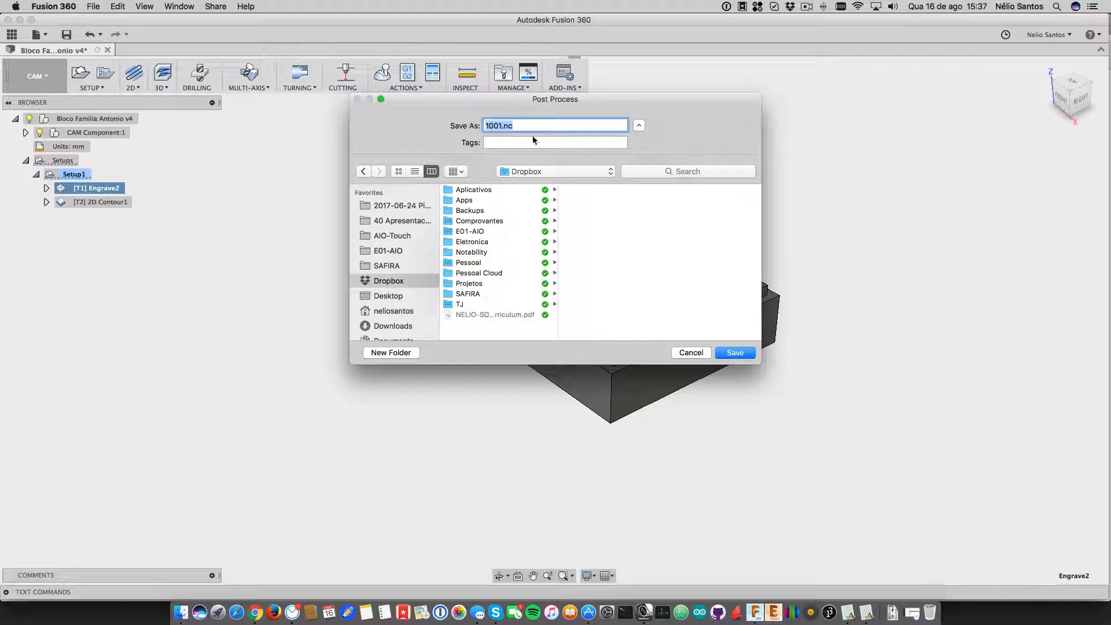
key("Left")
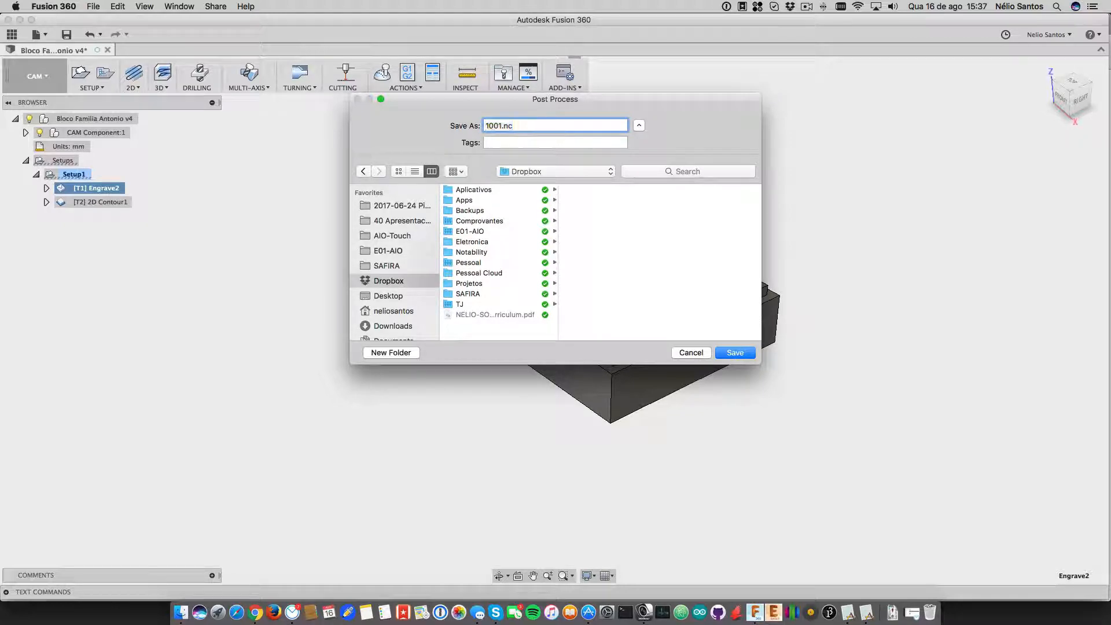
left_click(376, 296)
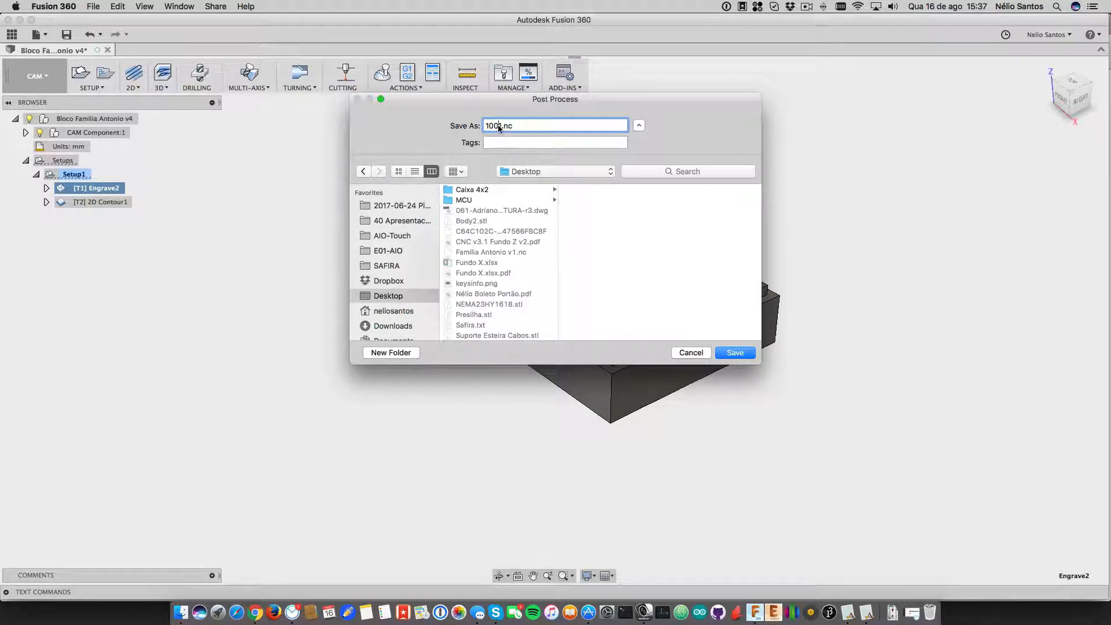
double_click(499, 126)
type("Familia Antonio - Engraving")
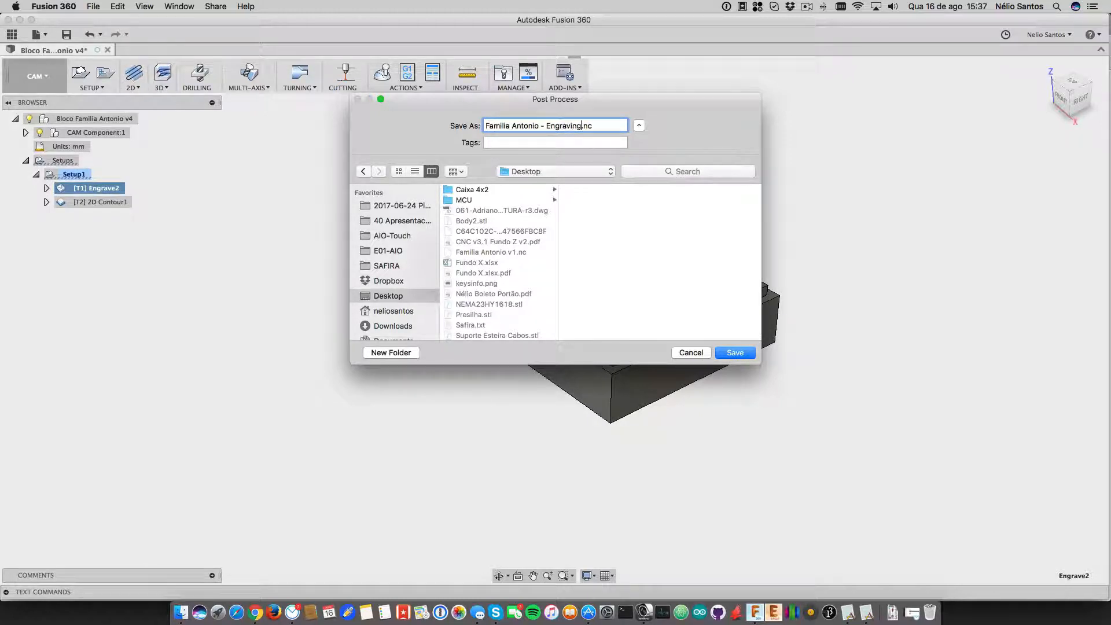
left_click(740, 354)
- Switch to Chrome and open the bookmarked CNCJS workspace
left_click(256, 612)
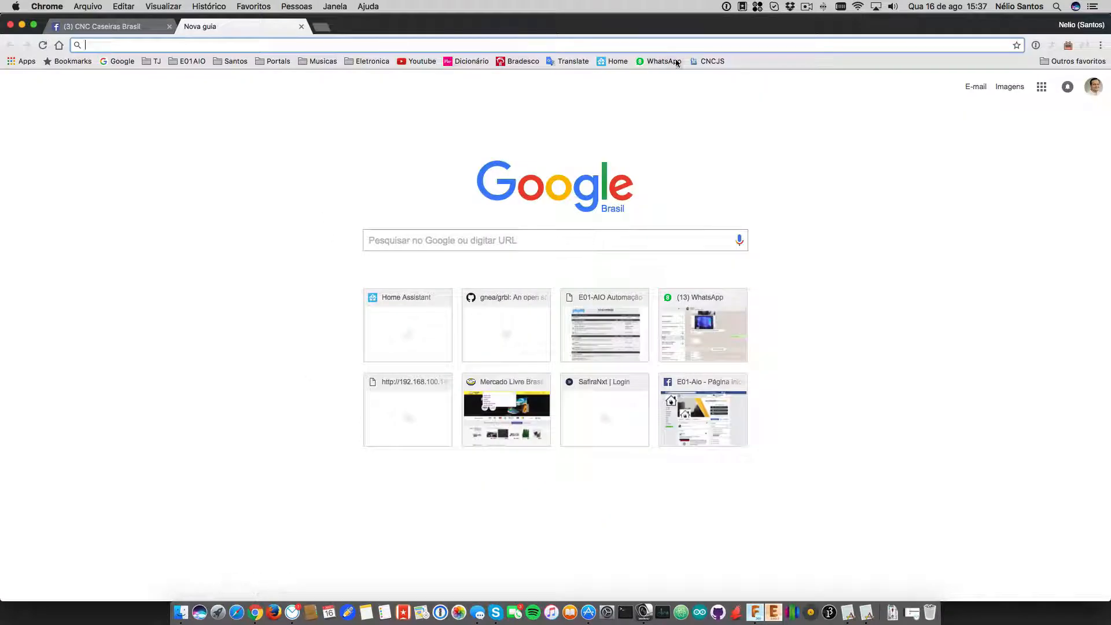
left_click(708, 64)
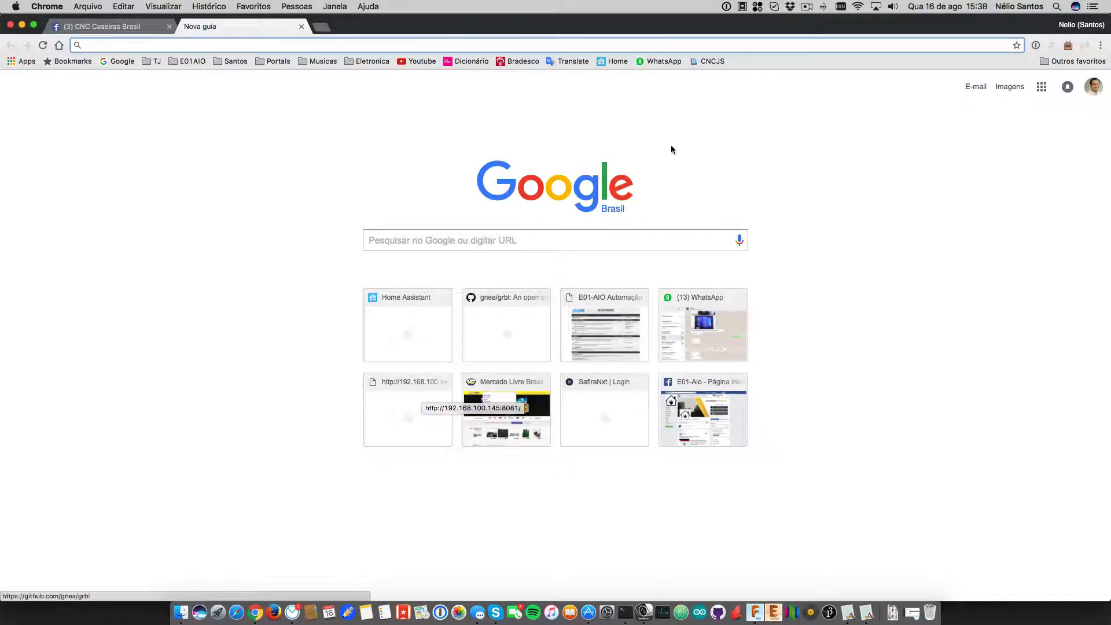
left_click(709, 61)
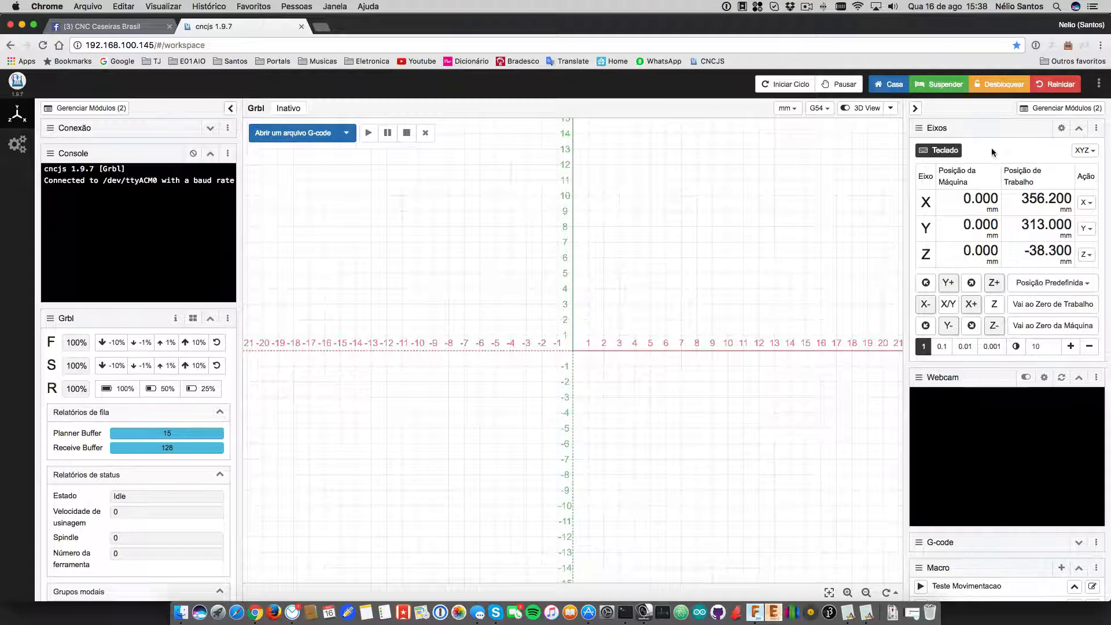
- Jog the machine's X axis 3 mm in the positive direction and 3 mm back, in 1 mm moves
left_click(975, 307)
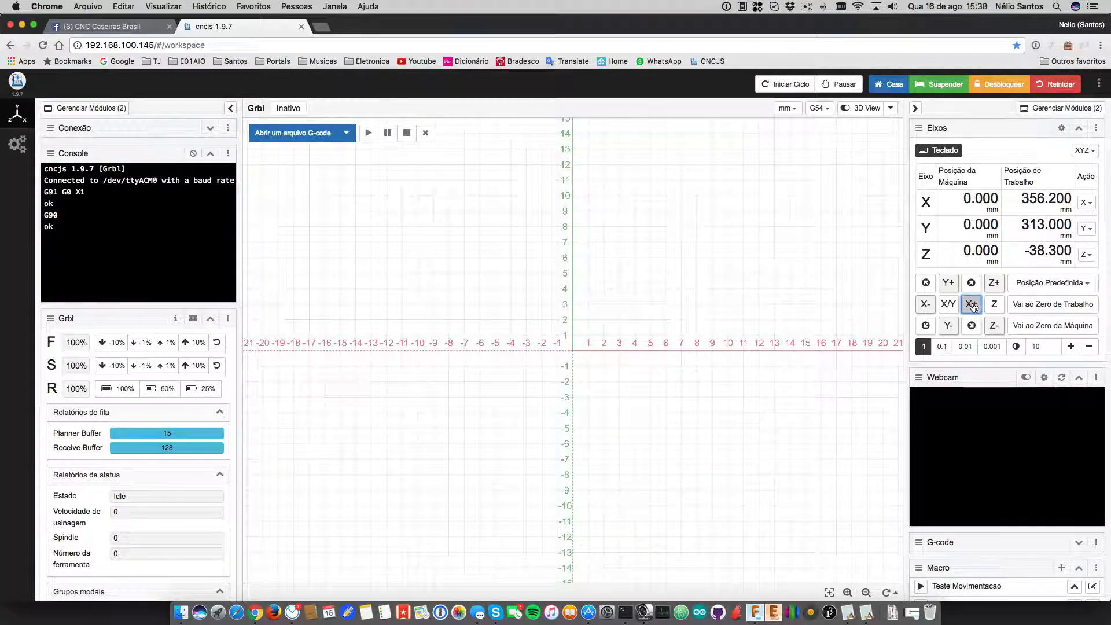
left_click(971, 304)
left_click(972, 305)
left_click(925, 304)
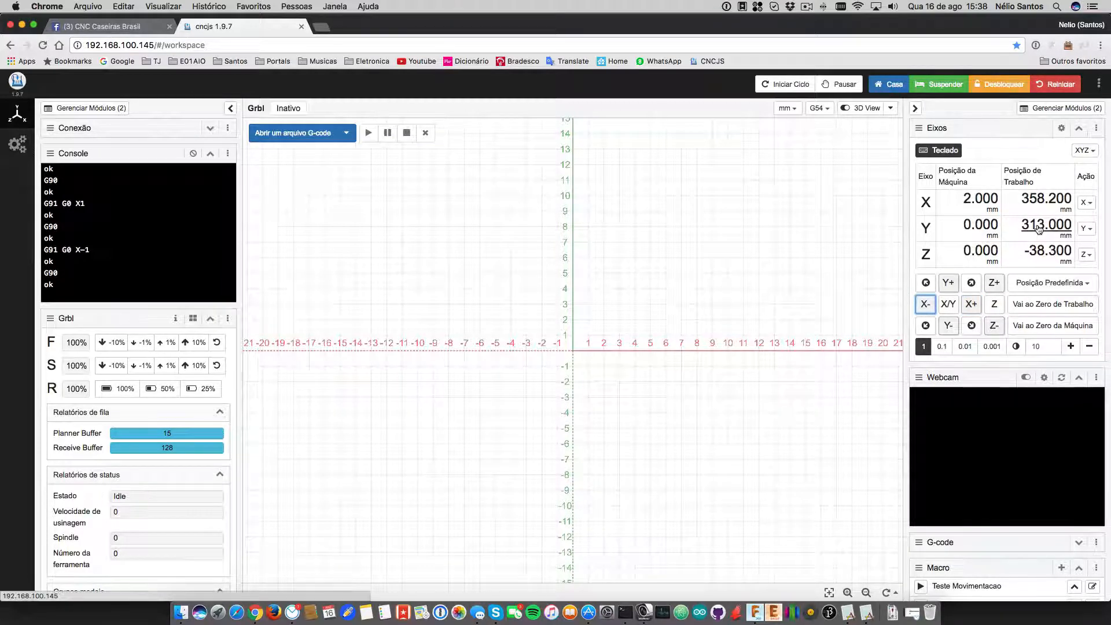
left_click(925, 305)
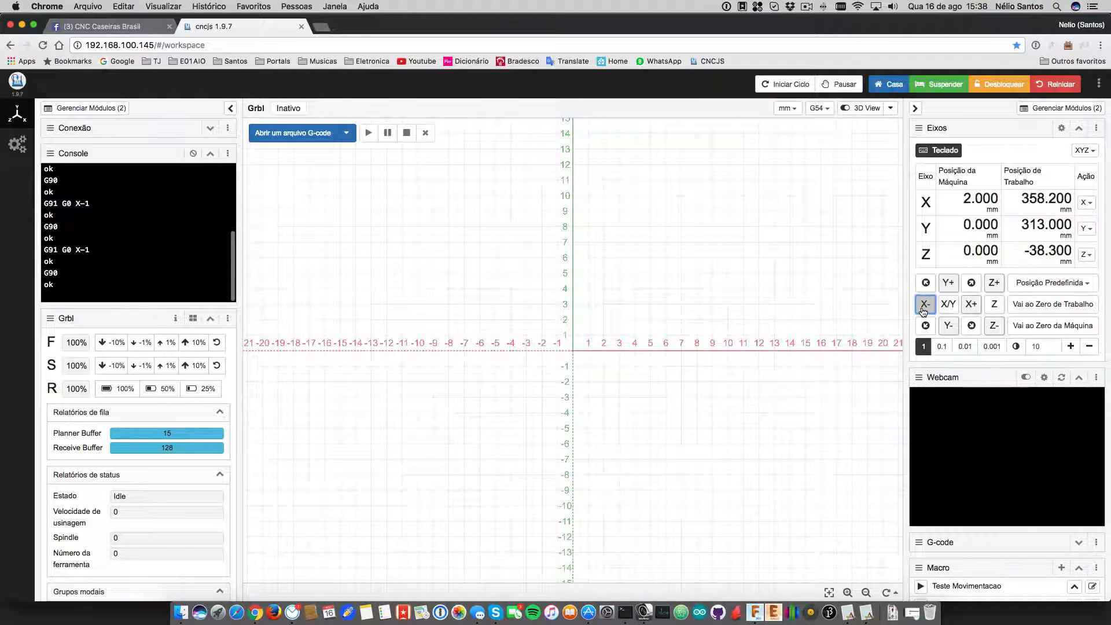
left_click(925, 305)
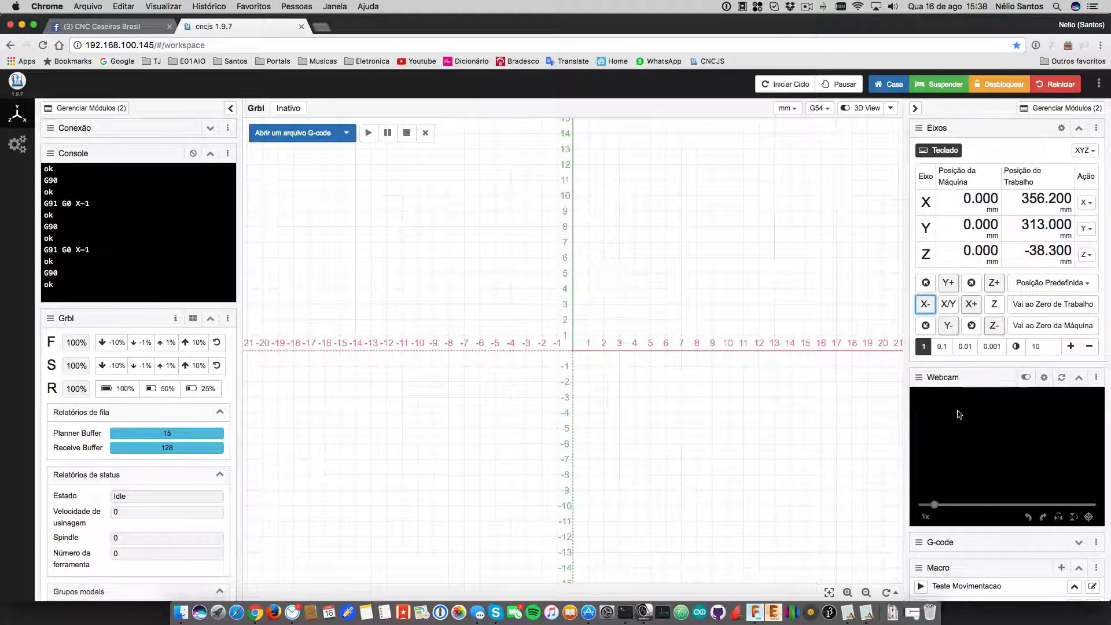
- Turn off the webcam view and save its settings with the M-JPEG stream over HTTP as the media source
left_click(1025, 377)
left_click(1043, 378)
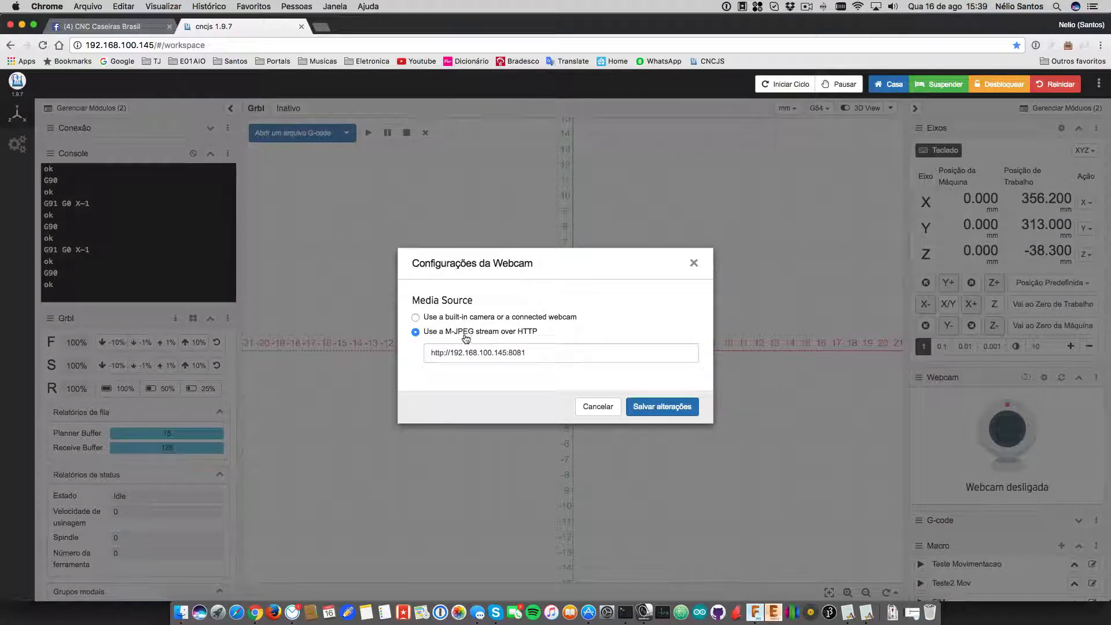
left_click(658, 412)
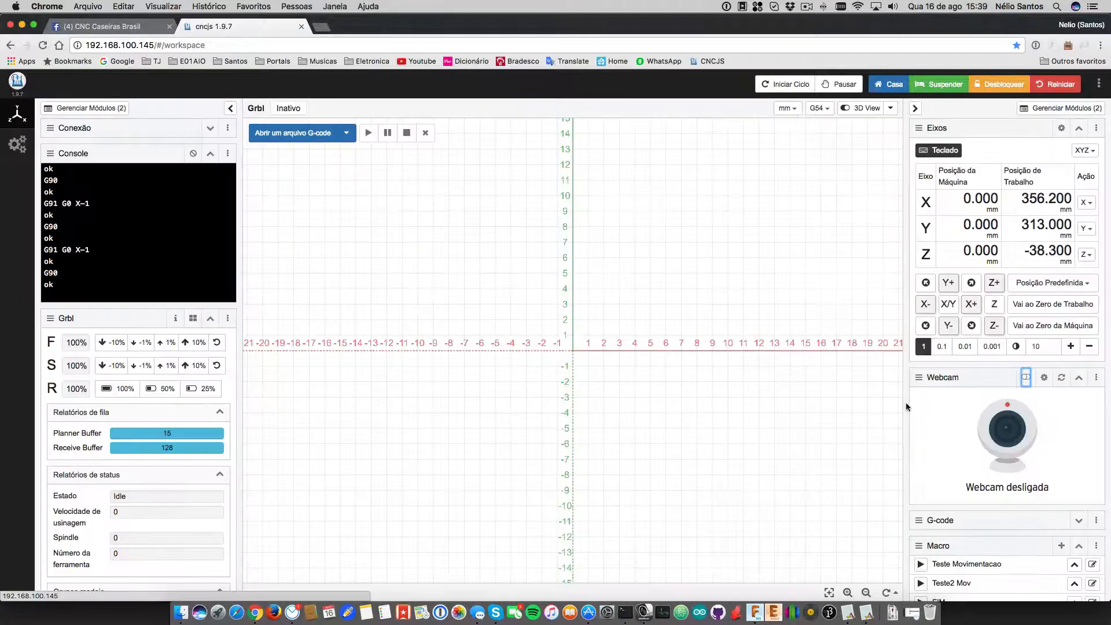
- Test the webcam stream by switching its view on and back off
left_click(1025, 380)
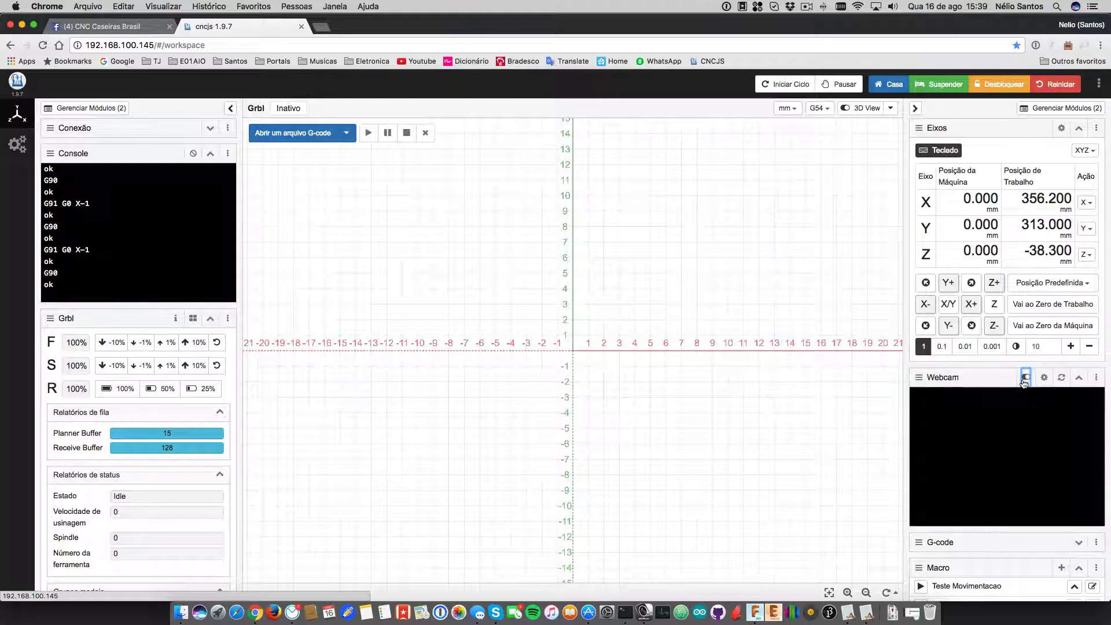
left_click(1024, 380)
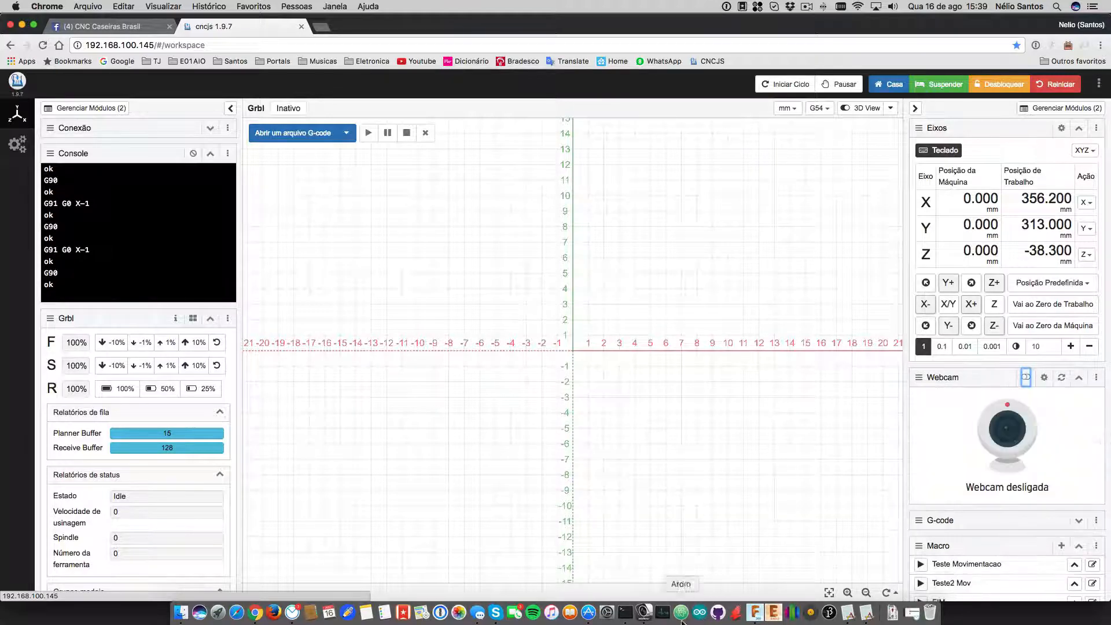
- Switch to Terminal, stop the running ping, and open an SSH session to 192.168.100.145 as pi with root rights via "sudo su"
left_click(625, 612)
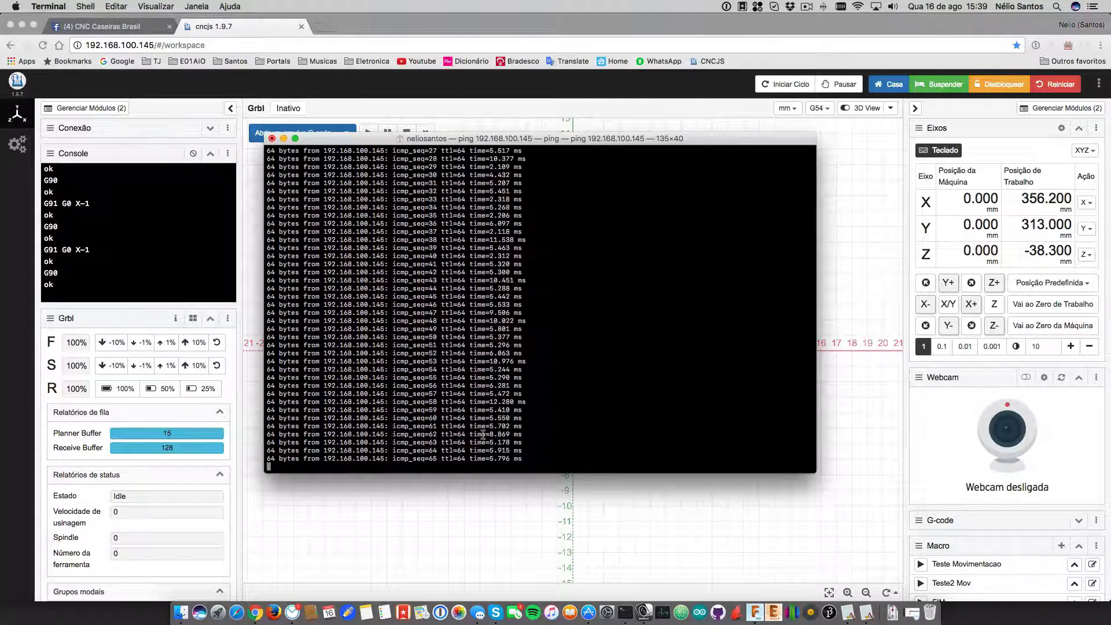
key("ctrl+c")
type("ssh pi@192.168.100.145")
key("Return")
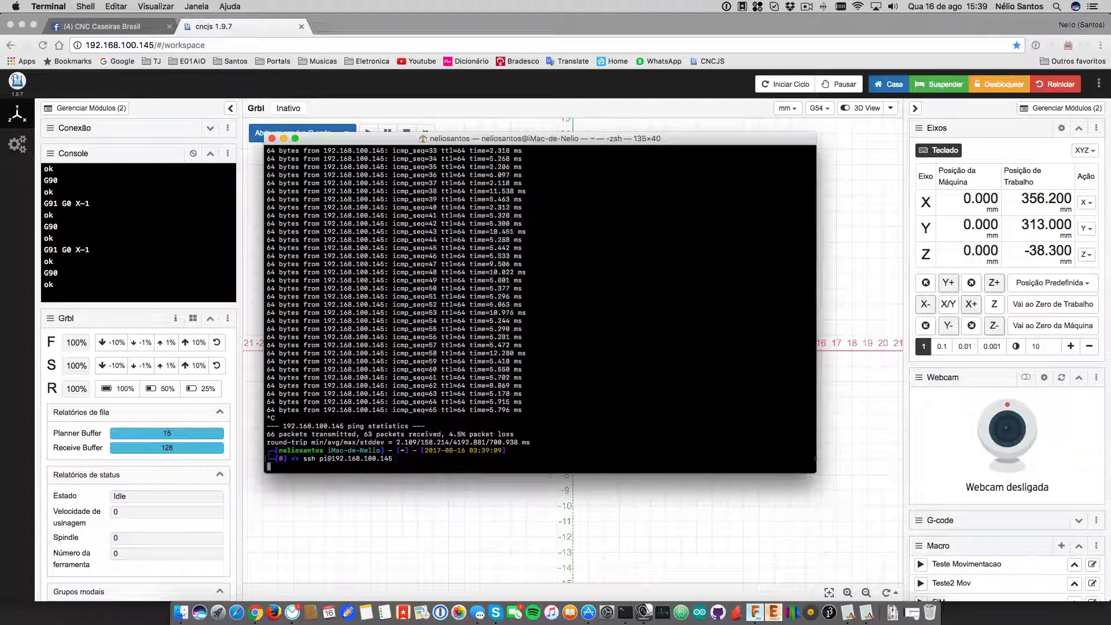
type("sudo su")
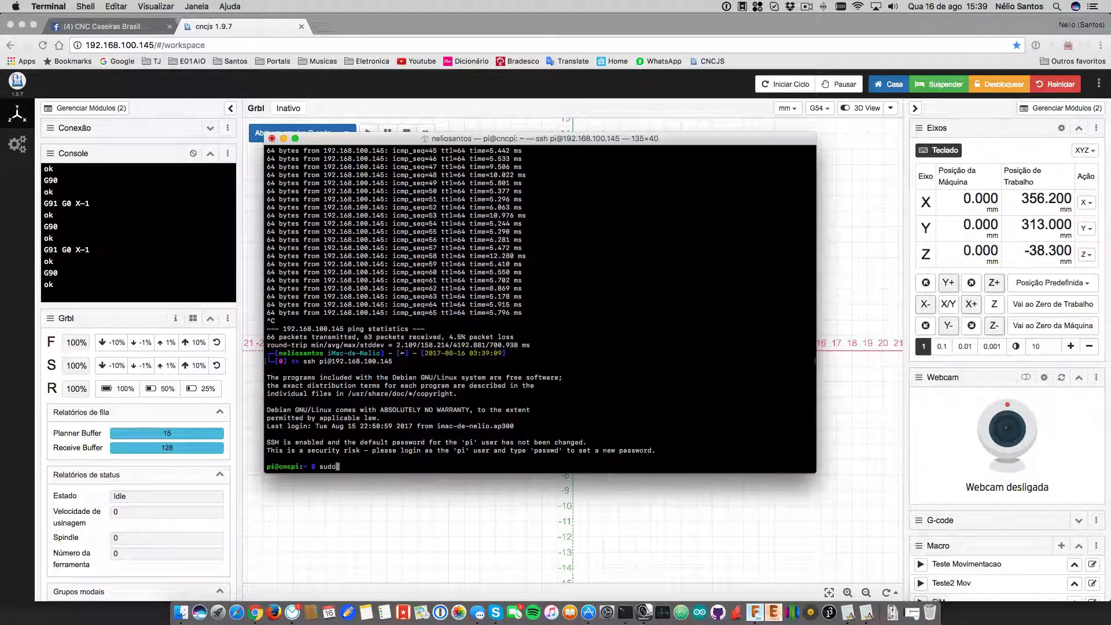
key("Return")
- Enlarge the terminal window and examine the running processes with "ps ax" and the PM2 apps with "pm2 list"
type("ps ax")
key("Return")
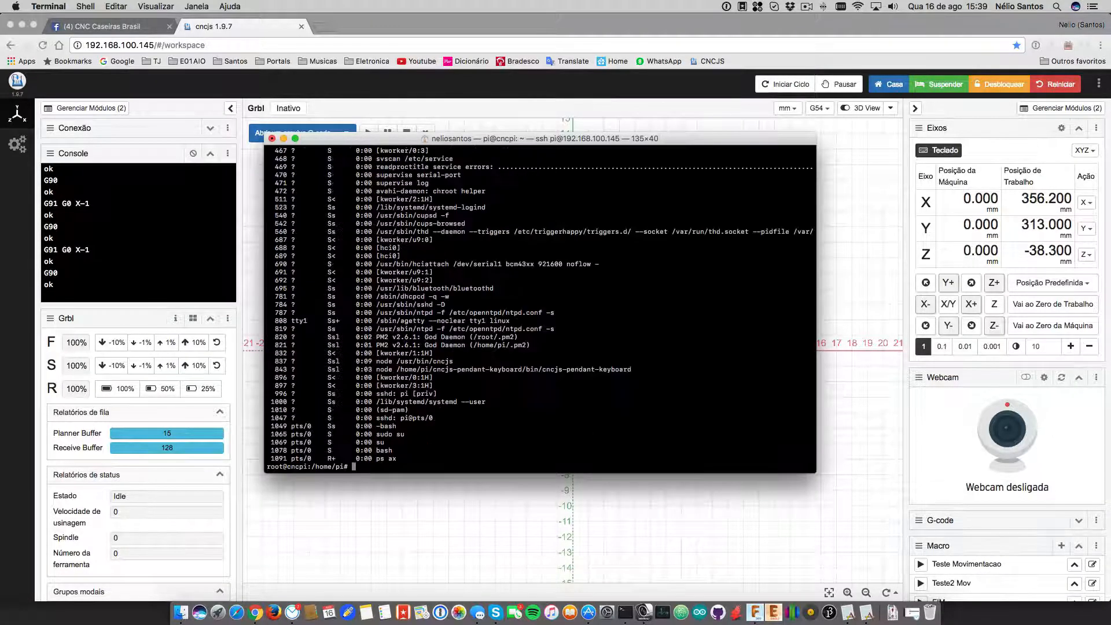
left_click_drag(810, 467, 920, 555)
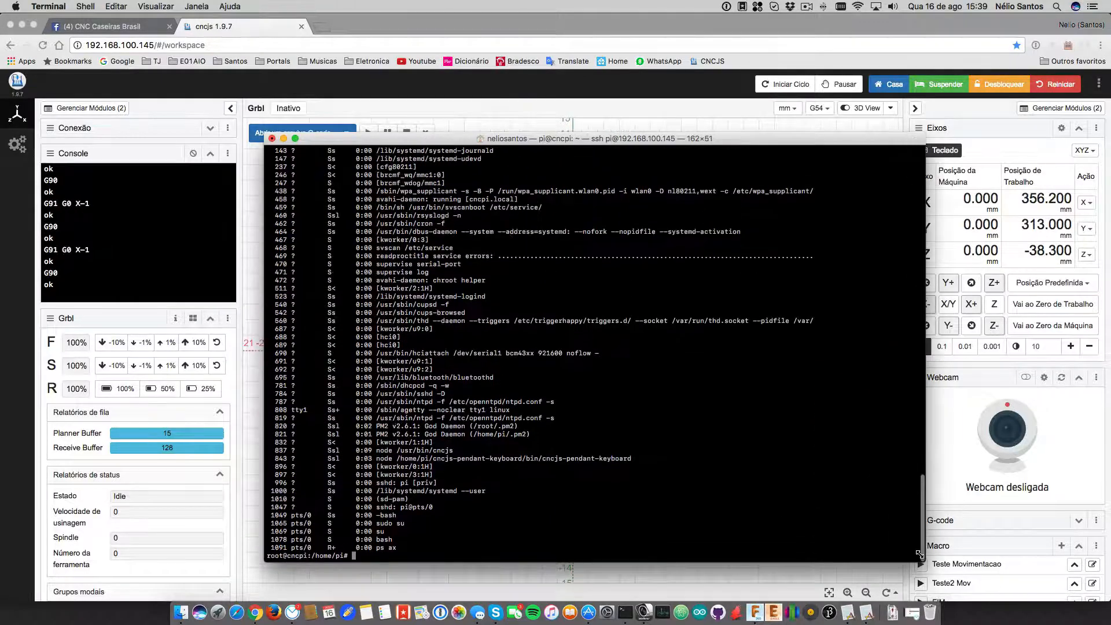
type("pm2 list")
key("Return")
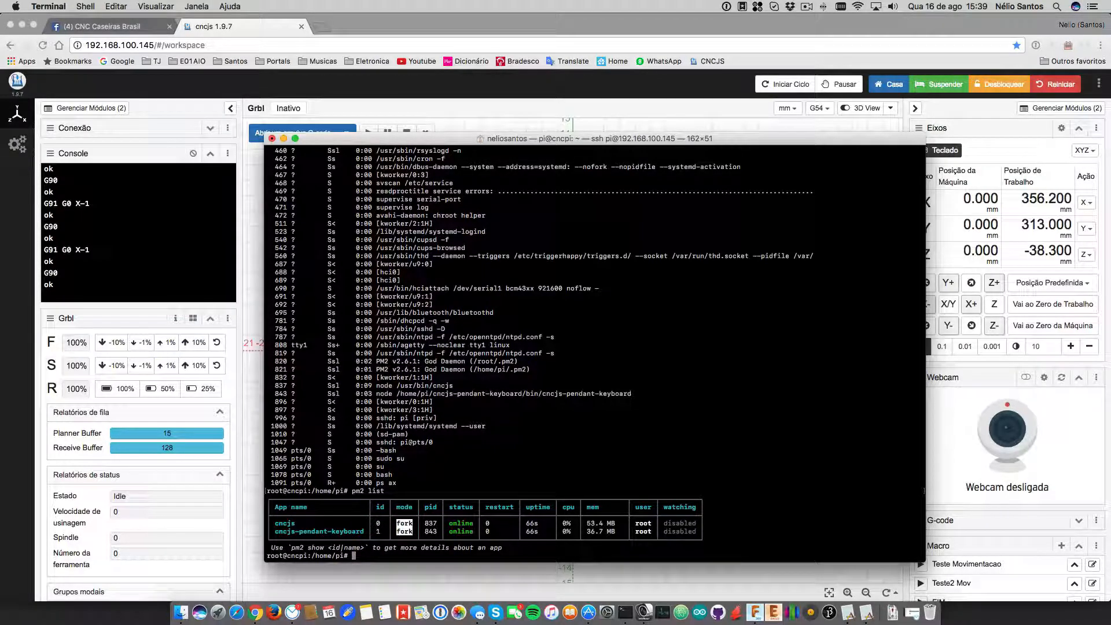
- List all processes again and filter them for the webcam server with "ps ax | grep motion"
type("ps ax")
key("Return")
type("psa x | ")
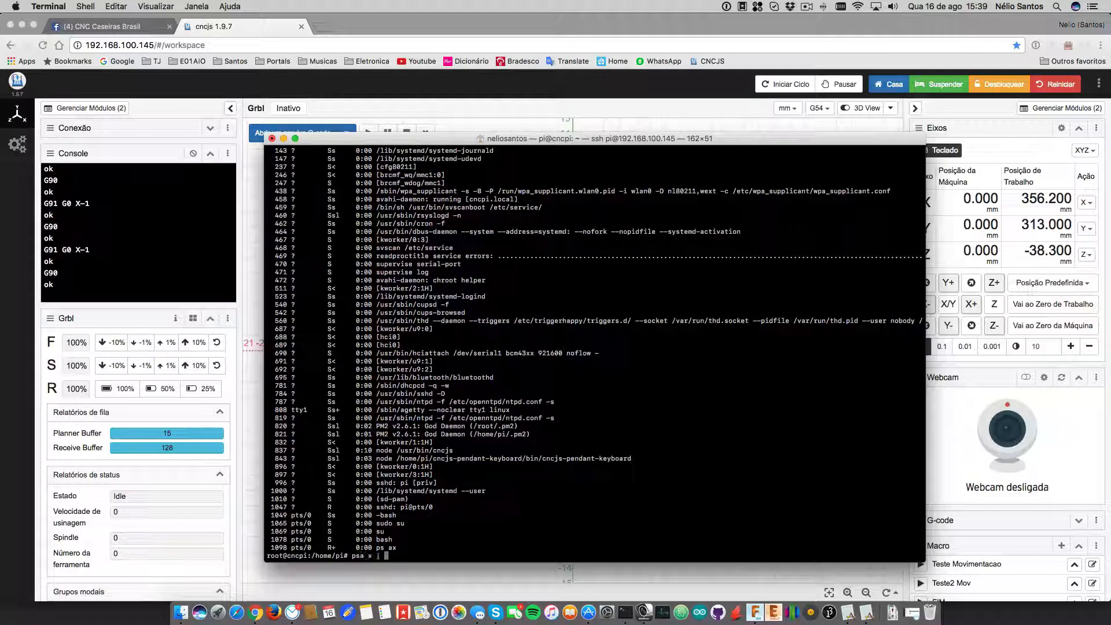
type("g")
key("BackSpace")
key("BackSpace")
key("BackSpace")
key("BackSpace")
key("BackSpace")
key("BackSpace")
key("BackSpace")
type("ax | grep motion")
key("Return")
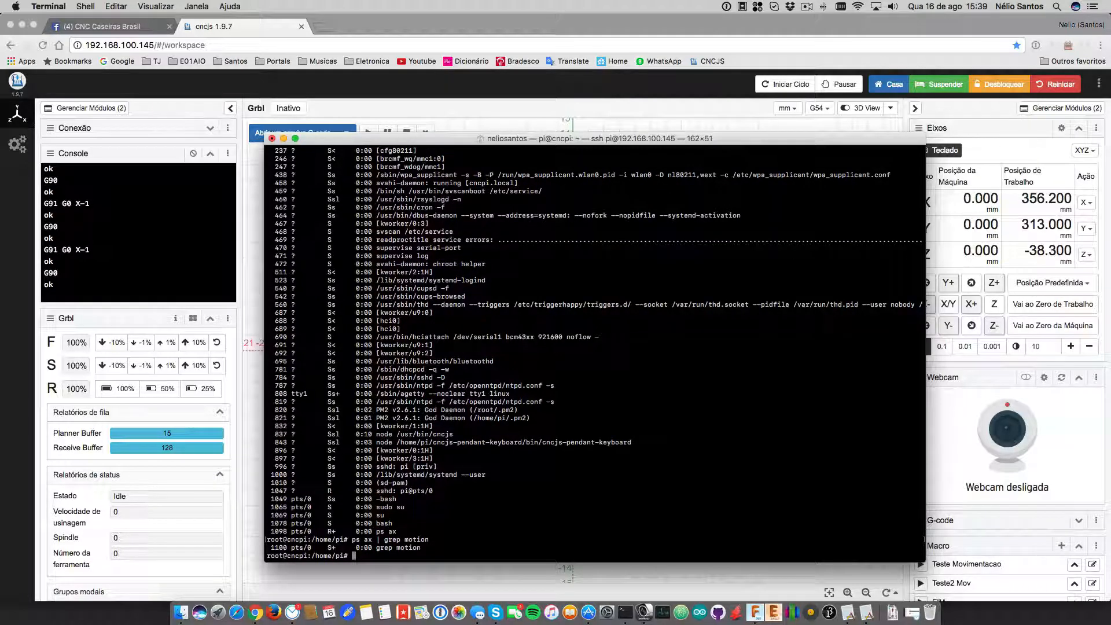
- Try to start the webcam server with "service motion start" and check for its process with "ps ax | grep motion"
type("servicde motio")
key("ctrl+c")
type("service ")
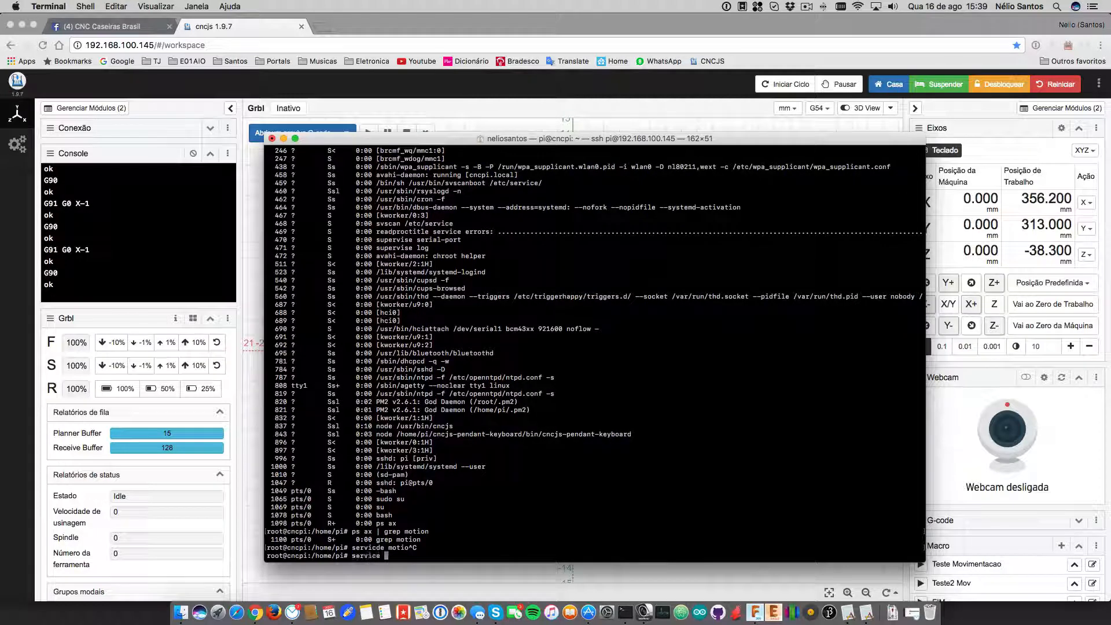
type("motion stat")
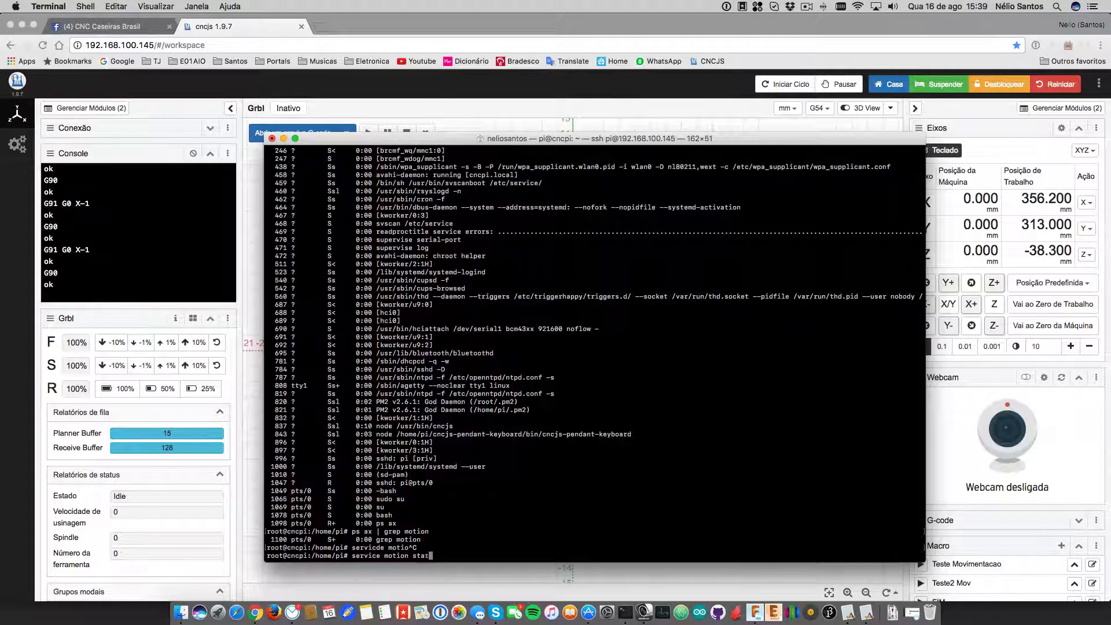
type("t")
key("Return")
type("ps ax | grep motion")
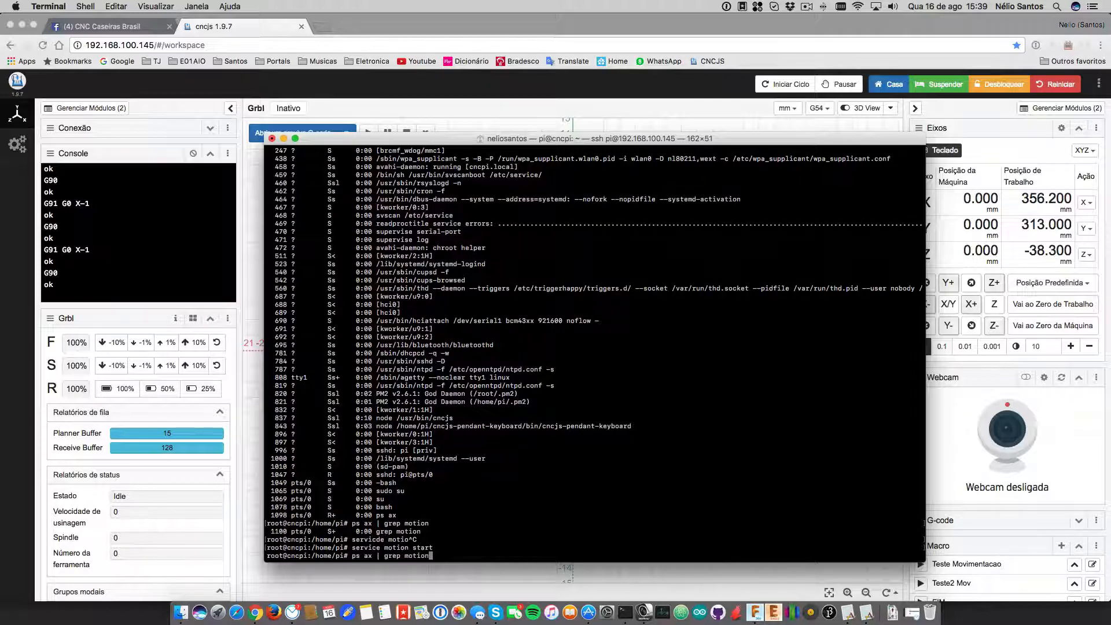
key("Return")
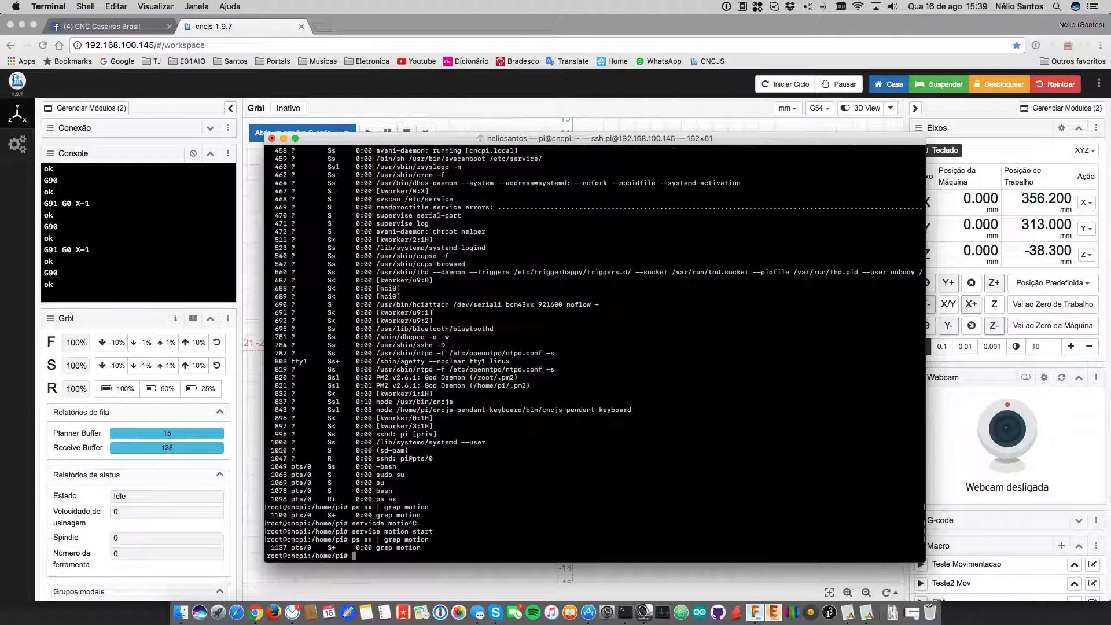
- List the home directory's contents and display the usage options with "motion --help"
type("ls")
key("Return")
type("motion --help")
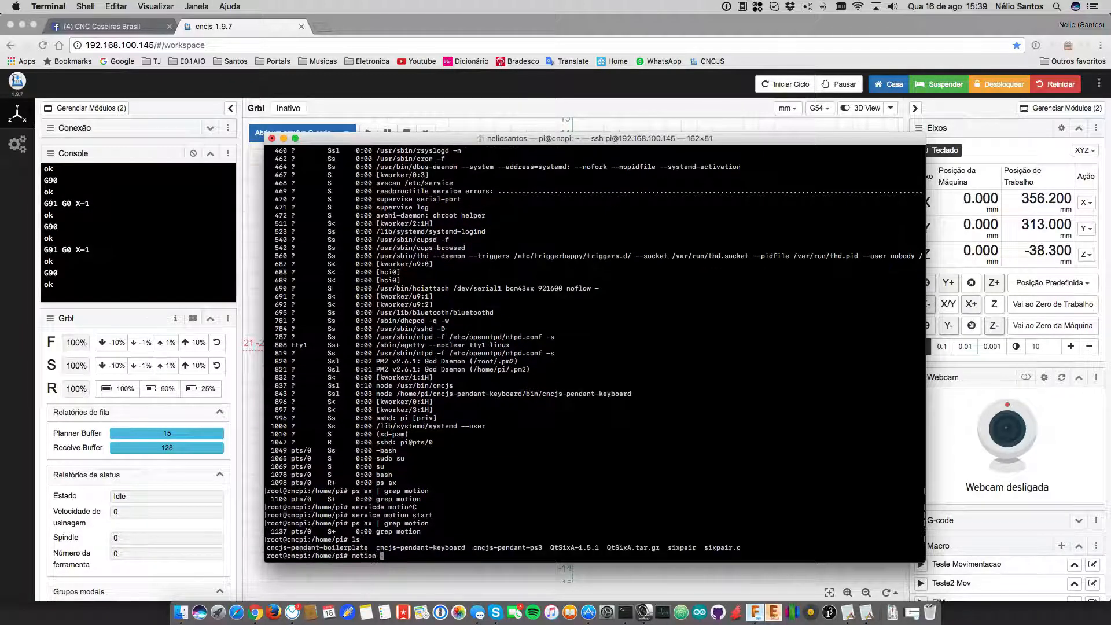
key("Return")
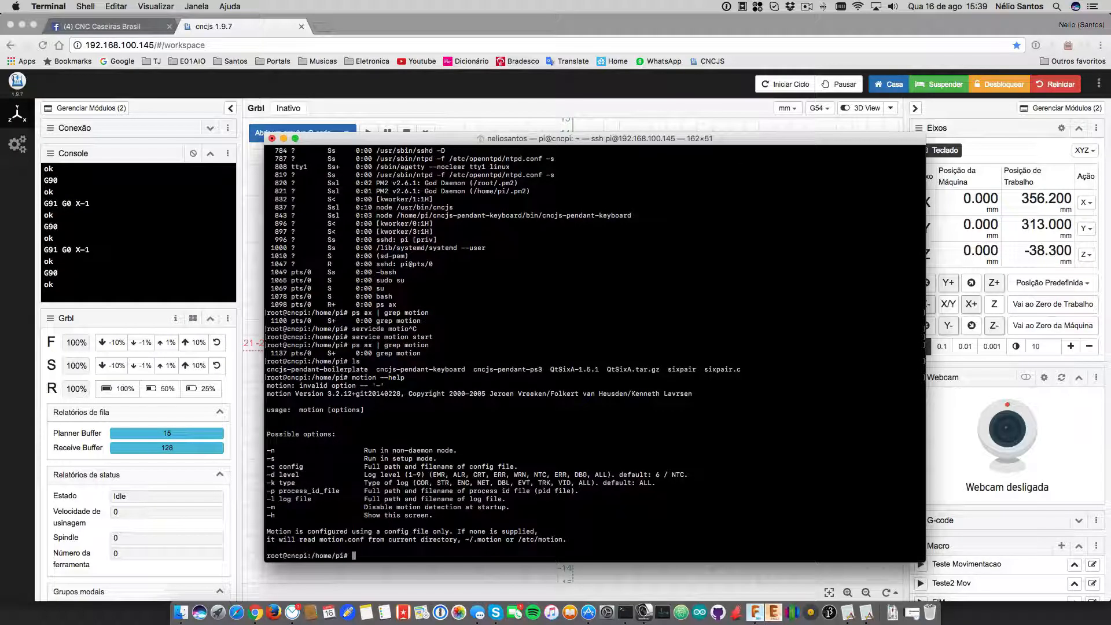
- Start motion directly with its configuration file by running "motion -c /etc/motion/motion.conf"
key("Up")
key("BackSpace")
key("BackSpace")
key("BackSpace")
key("BackSpace")
key("BackSpace")
type("c /etc/")
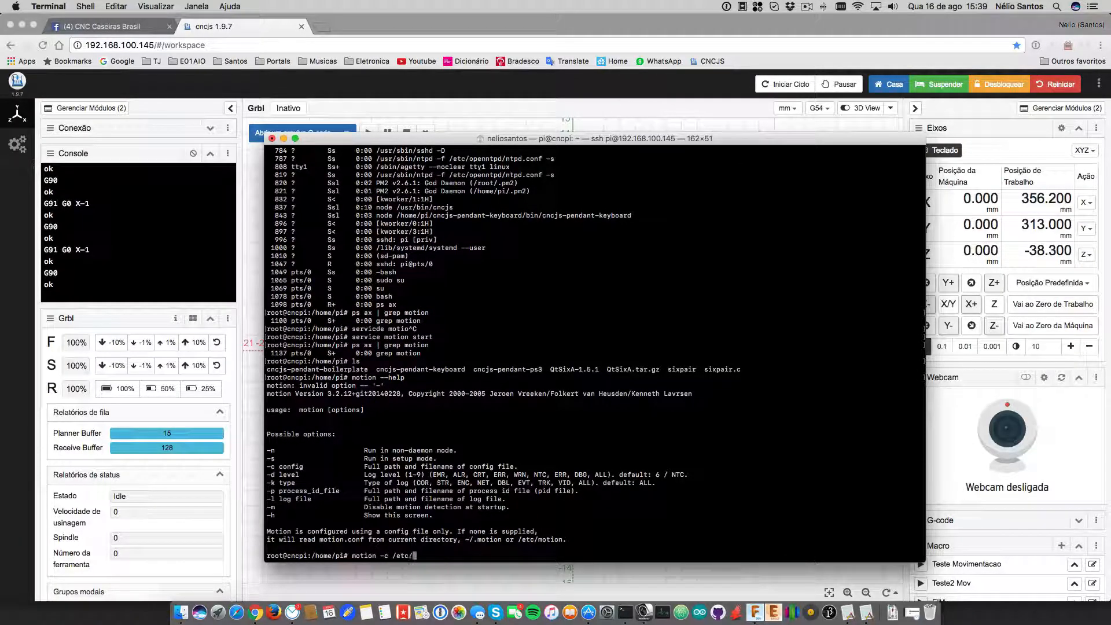
type("motion/motion.conf")
key("Return")
key("Return")
key("Return")
key("Return")
key("Return")
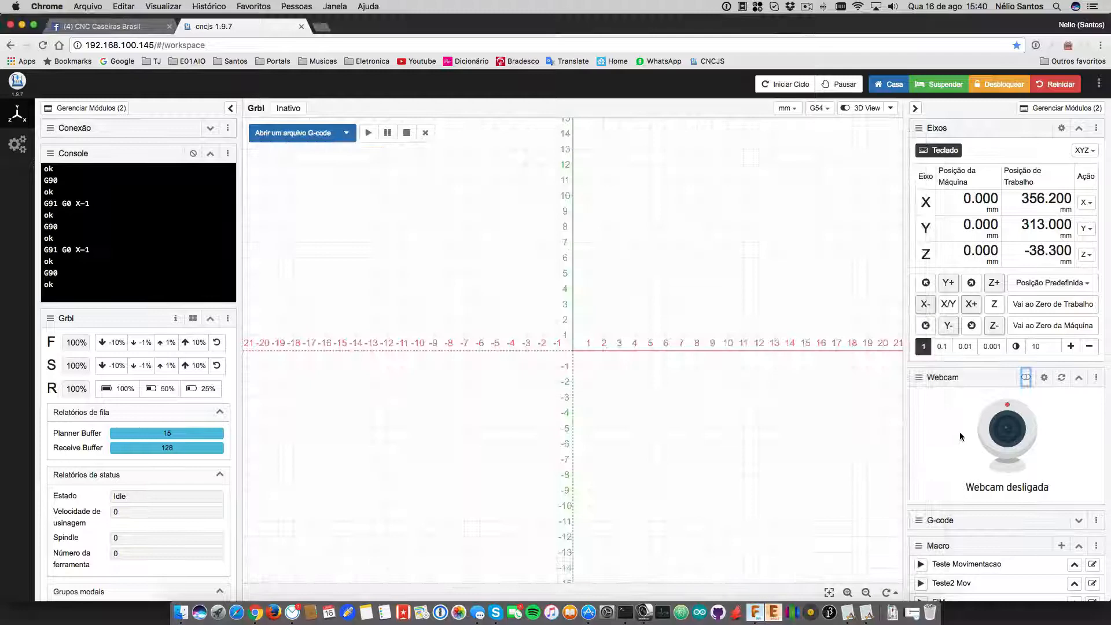
- Return to the CNCjs workspace in Chrome and turn on the webcam view
left_click(960, 432)
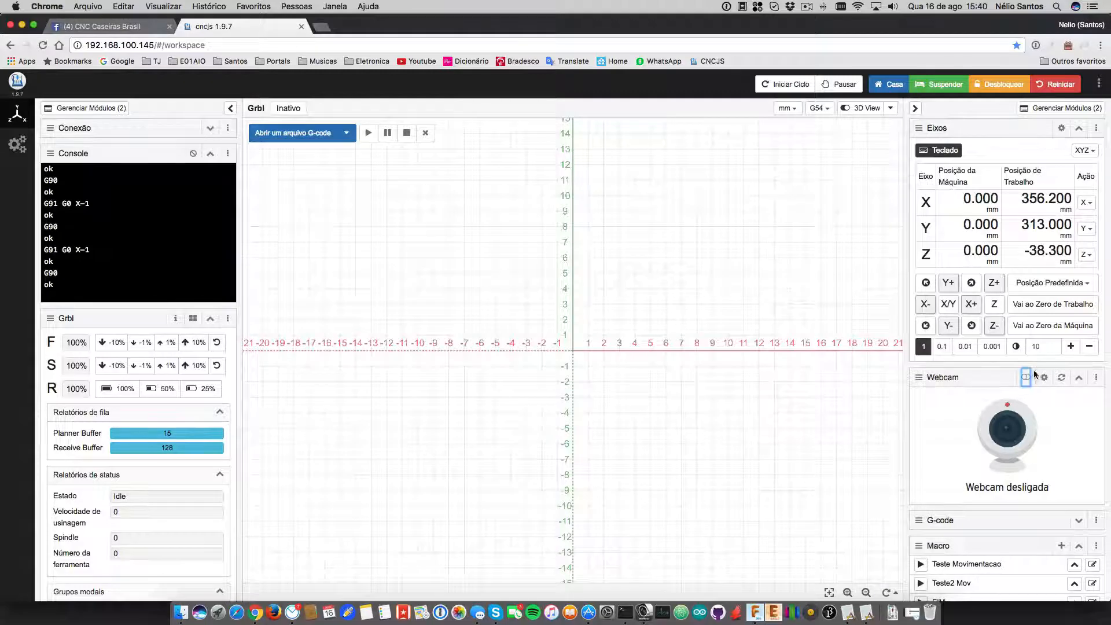
left_click(1027, 377)
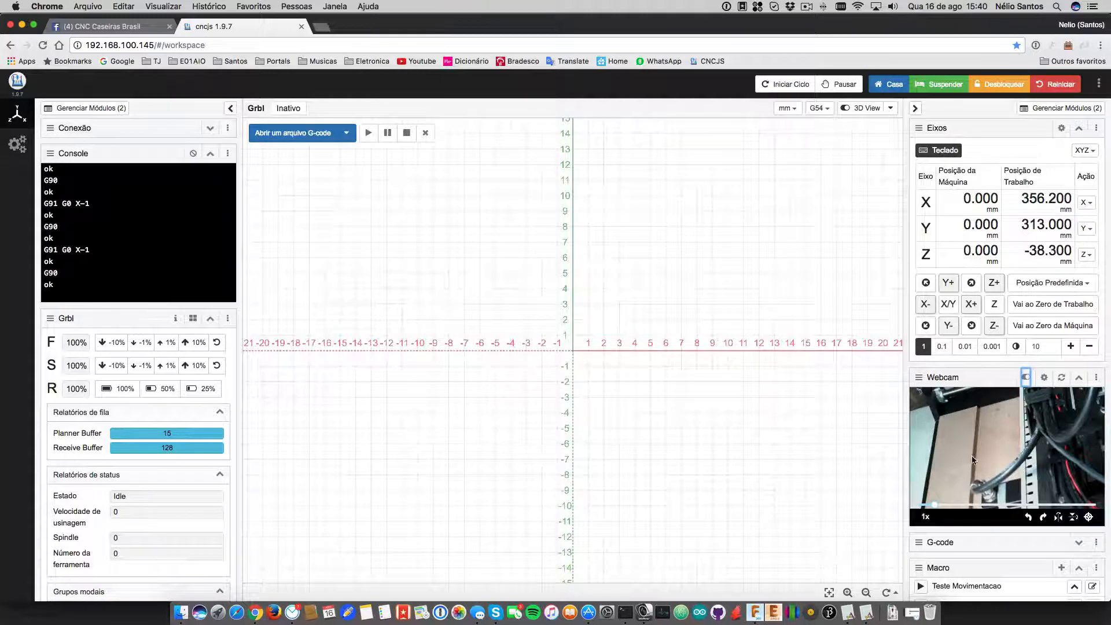
- Switch to Terminal, go to /etc/service and list its contents, including the detailed listing with "ls -l"
left_click(625, 612)
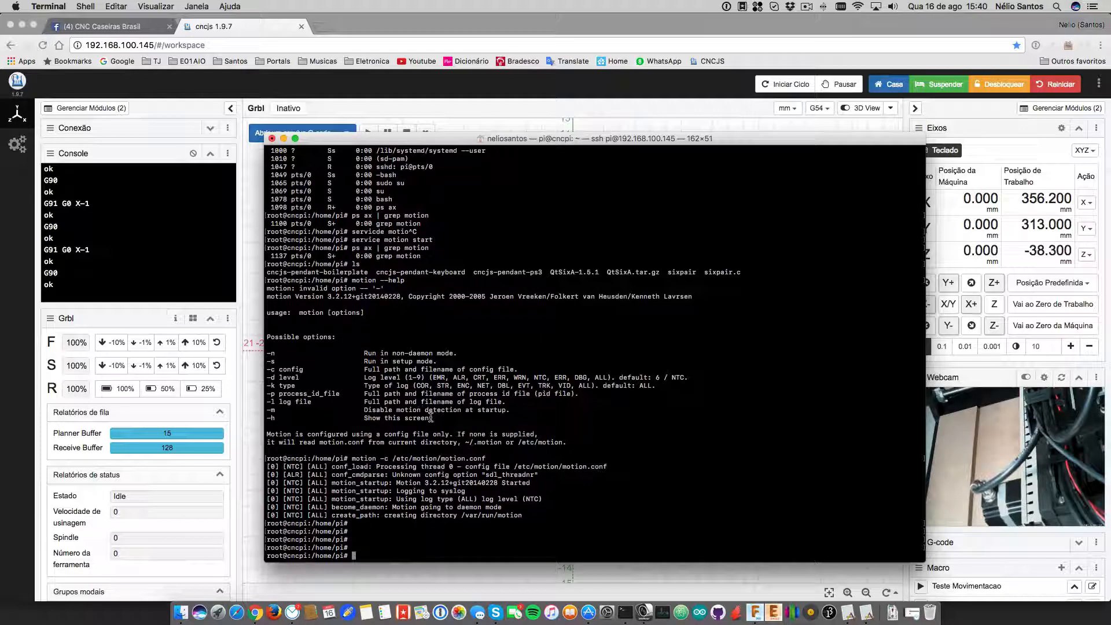
type("cd /etc/service")
key("Return")
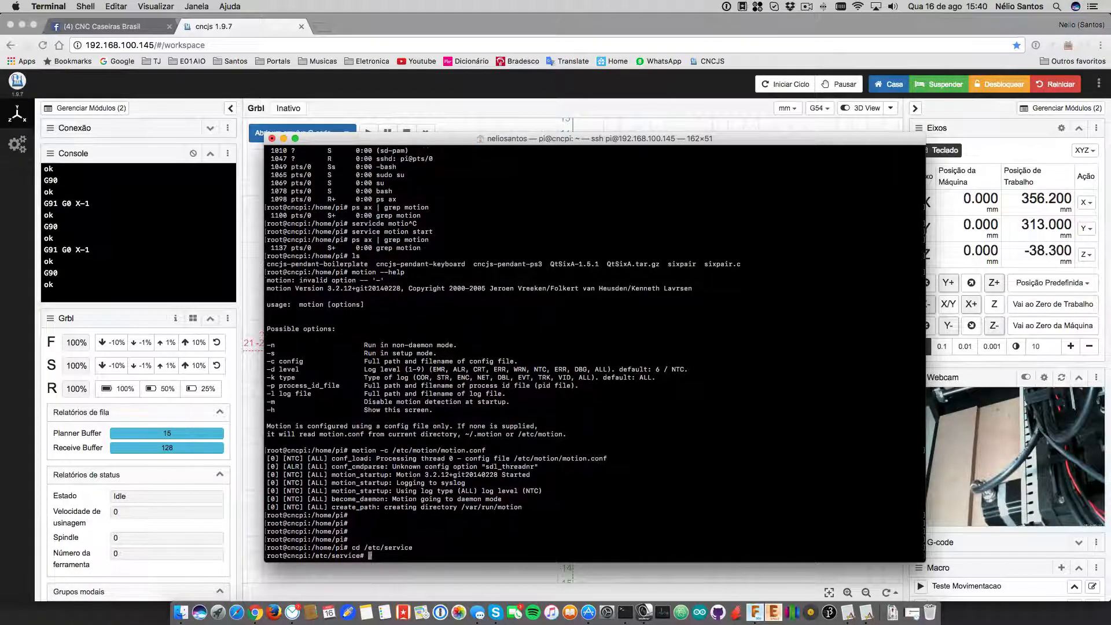
type("ls")
key("Return")
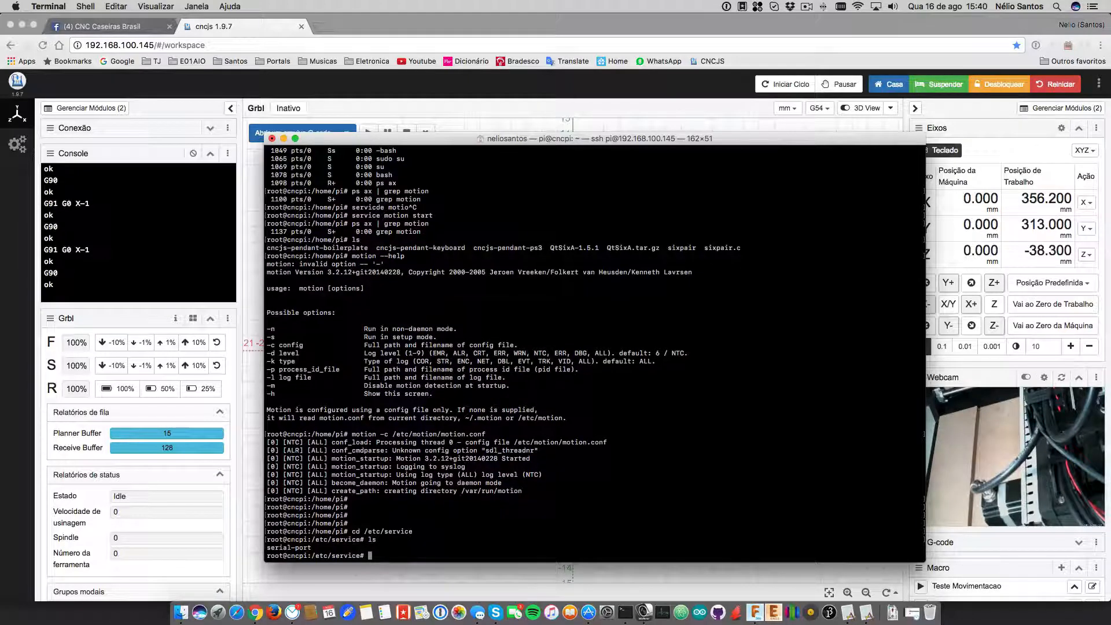
type("ls")
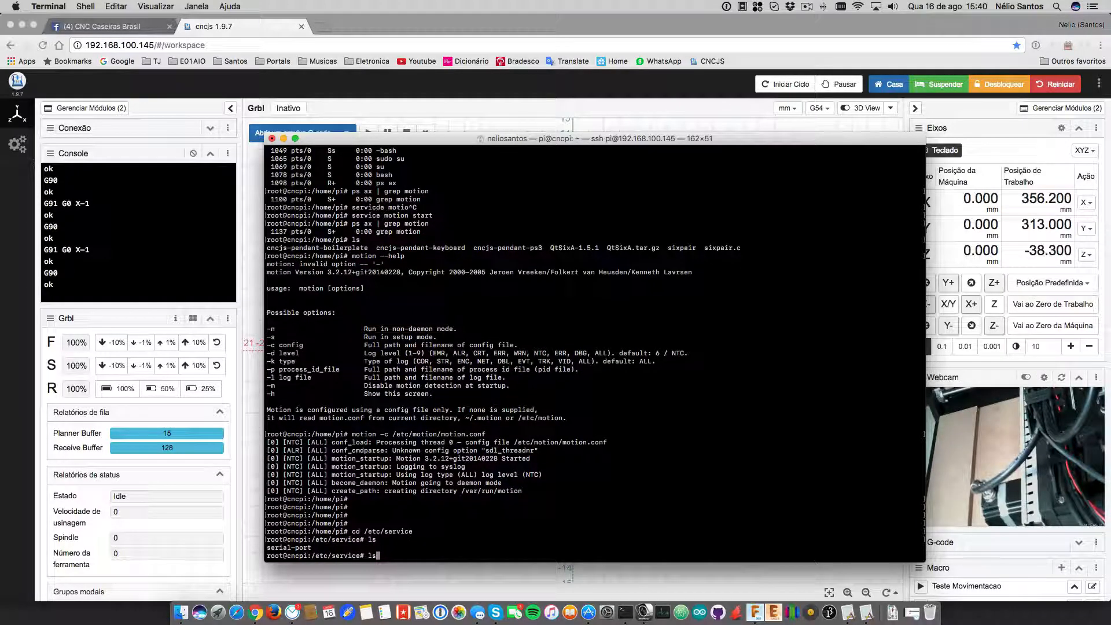
type(" -l")
key("Return")
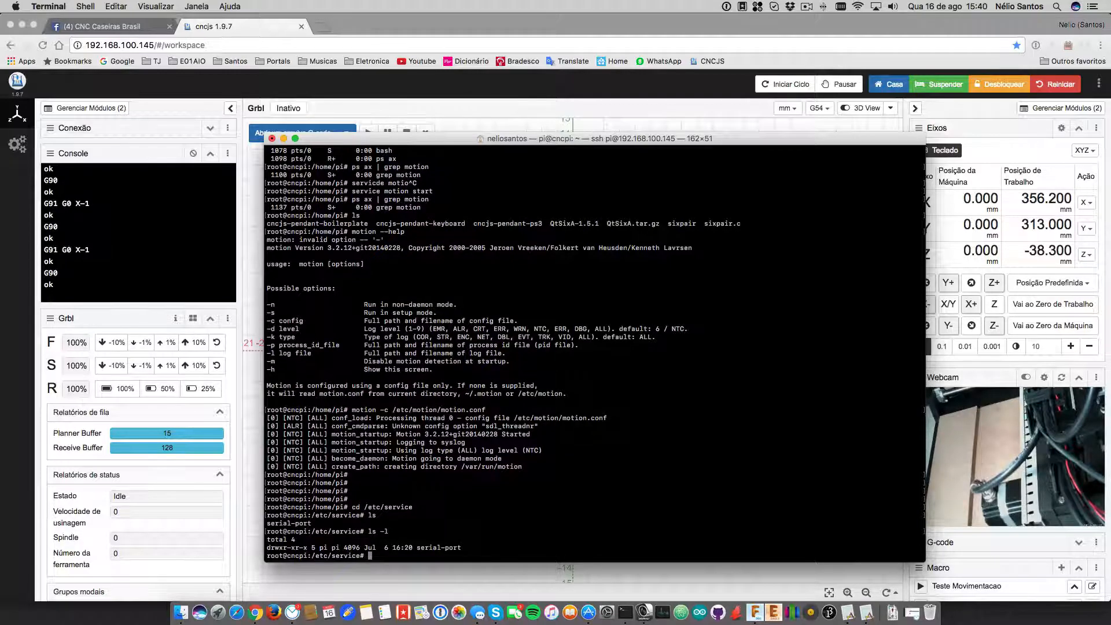
- Switch back to Chrome and examine the 3D view options, the Grbl status, the macros and the coordinate grid in the workspace
left_click(518, 95)
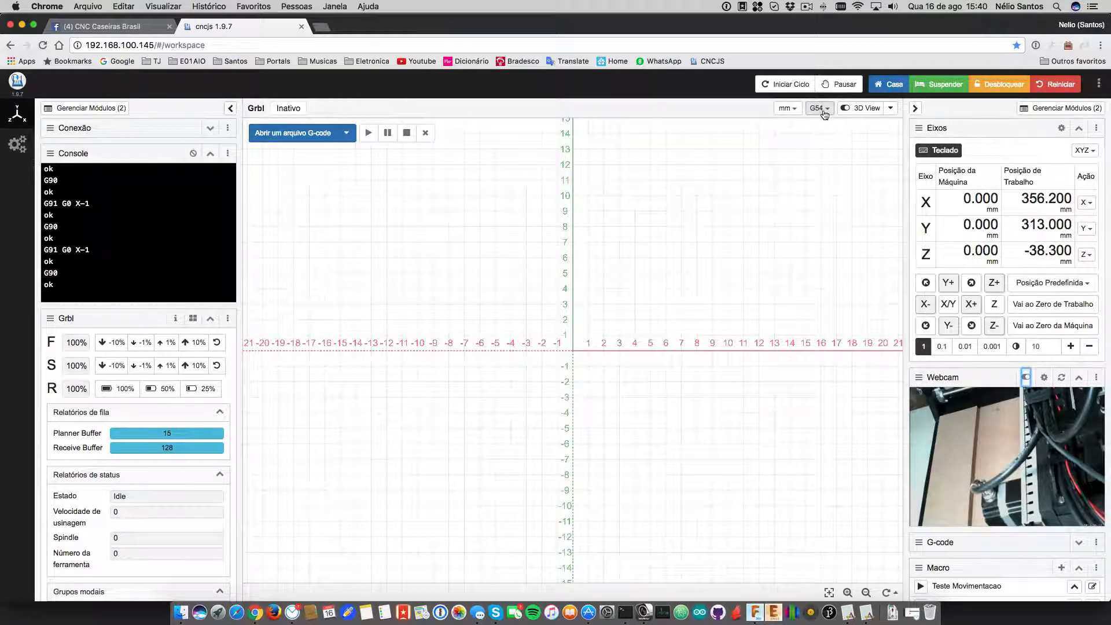
left_click(889, 110)
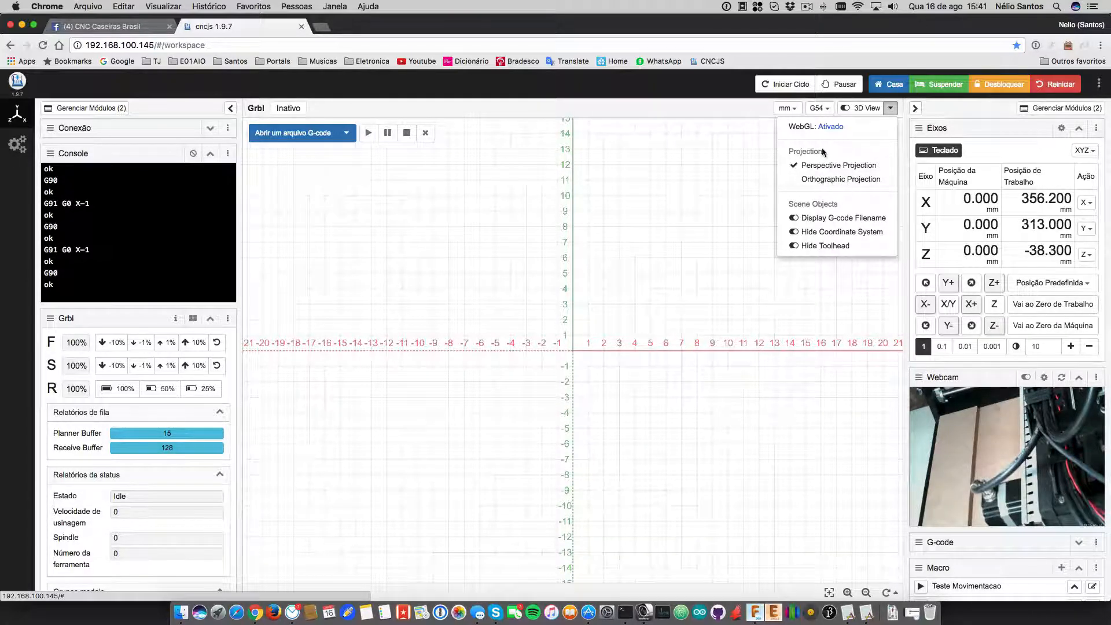
left_click(682, 282)
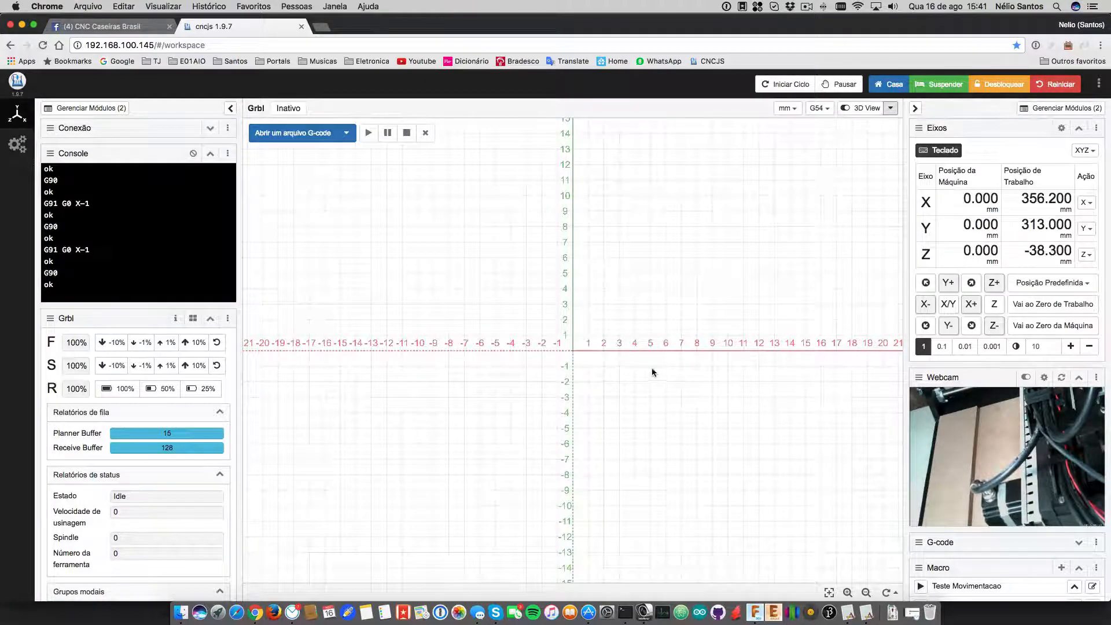
scroll(183, 346, "down", 5)
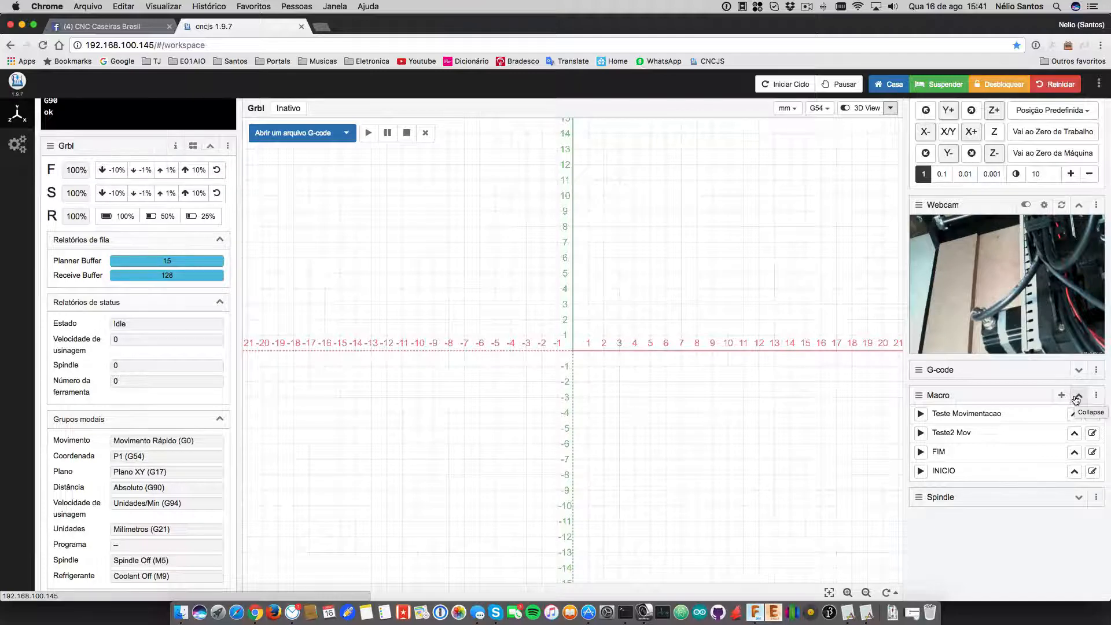
scroll(963, 424, "up", 3)
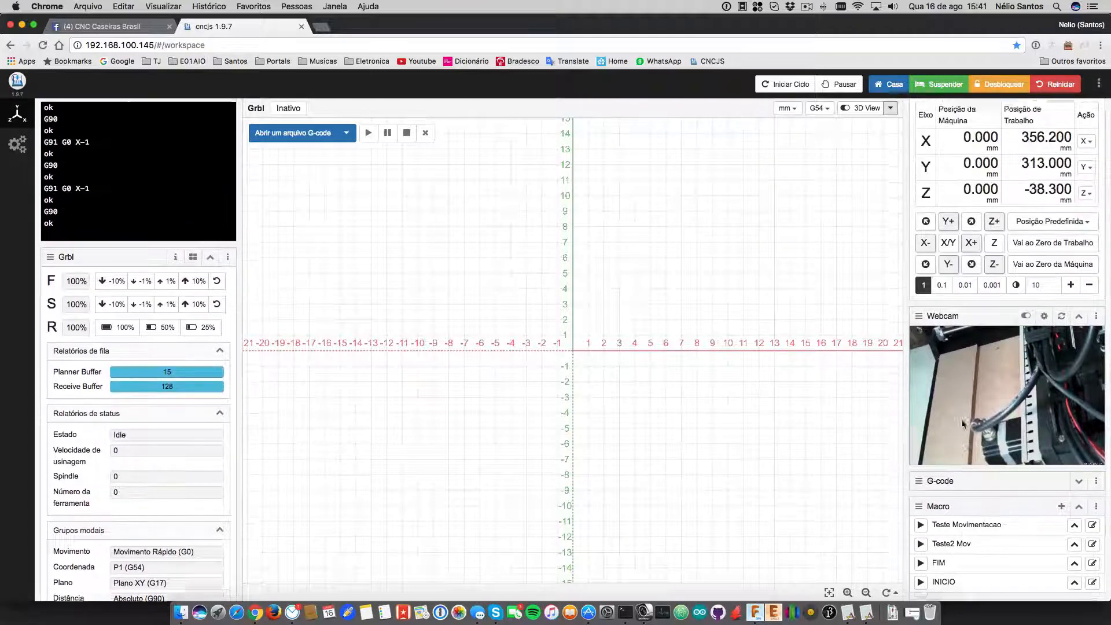
scroll(963, 424, "up", 2)
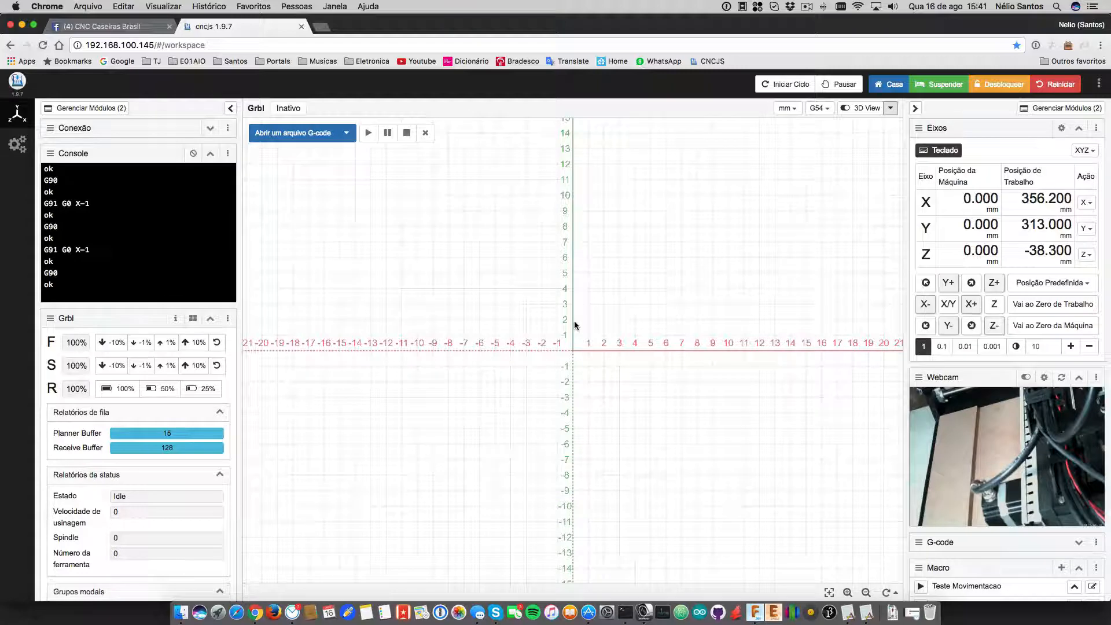
scroll(772, 377, "down", 1)
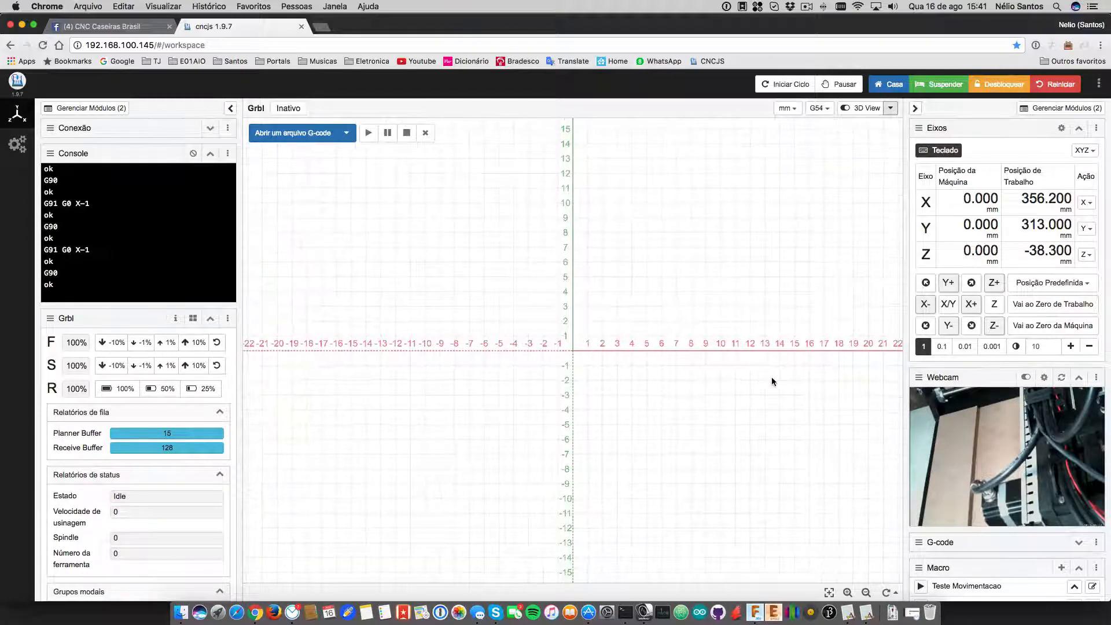
scroll(772, 377, "up", 1)
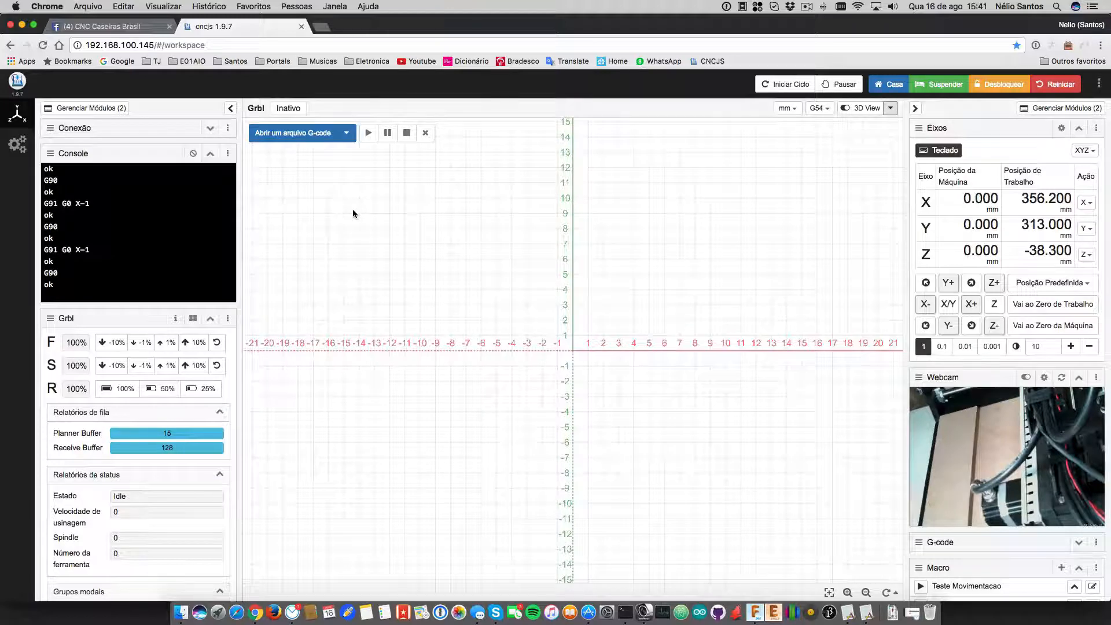
- In Finder, list the Mesa folder by modification date and load the newest engraving .nc file into the CNCjs workspace
left_click(181, 613)
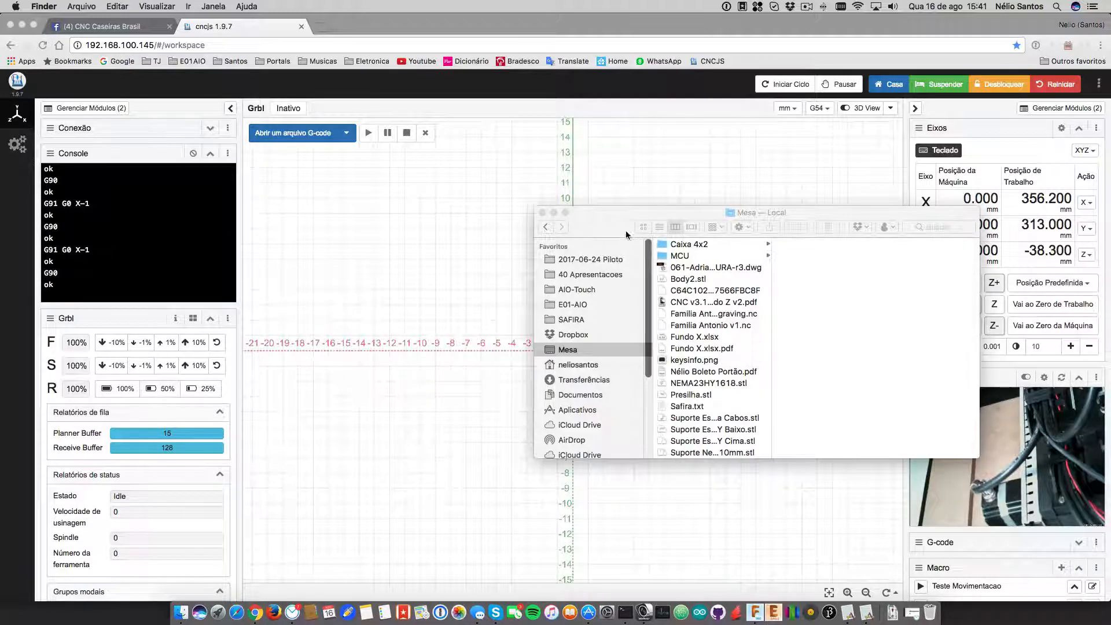
left_click(662, 230)
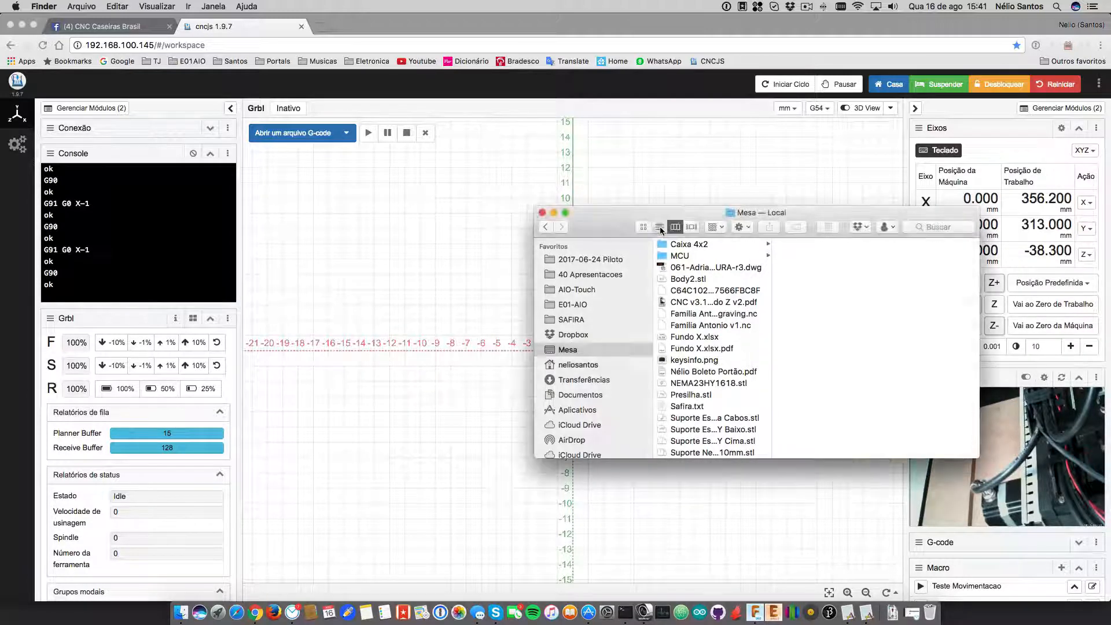
left_click(660, 228)
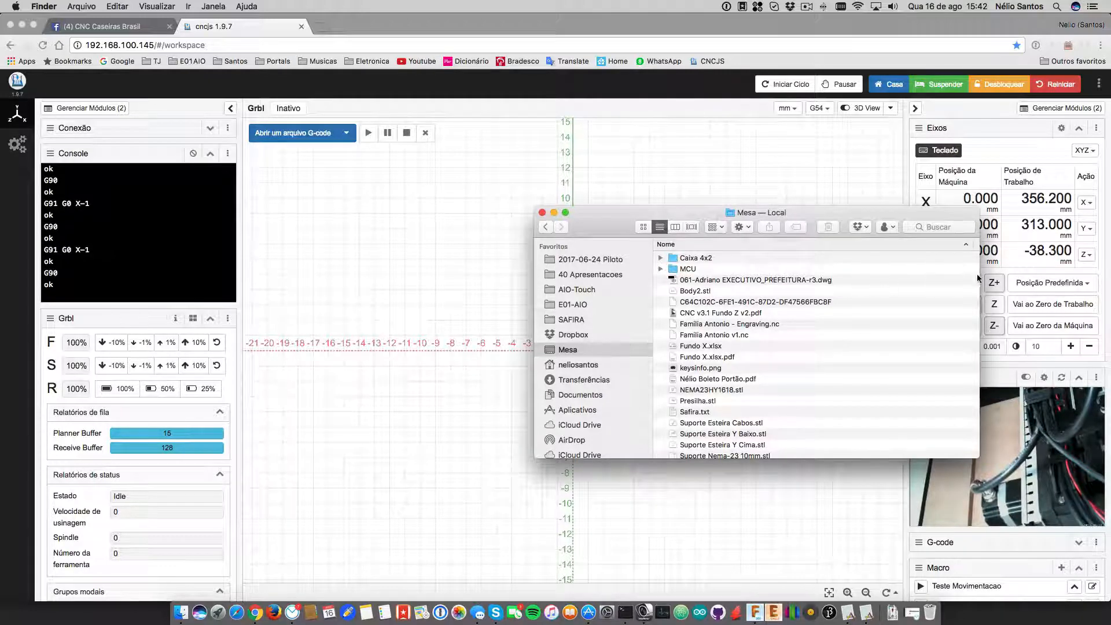
left_click_drag(978, 273, 1058, 273)
left_click(993, 246)
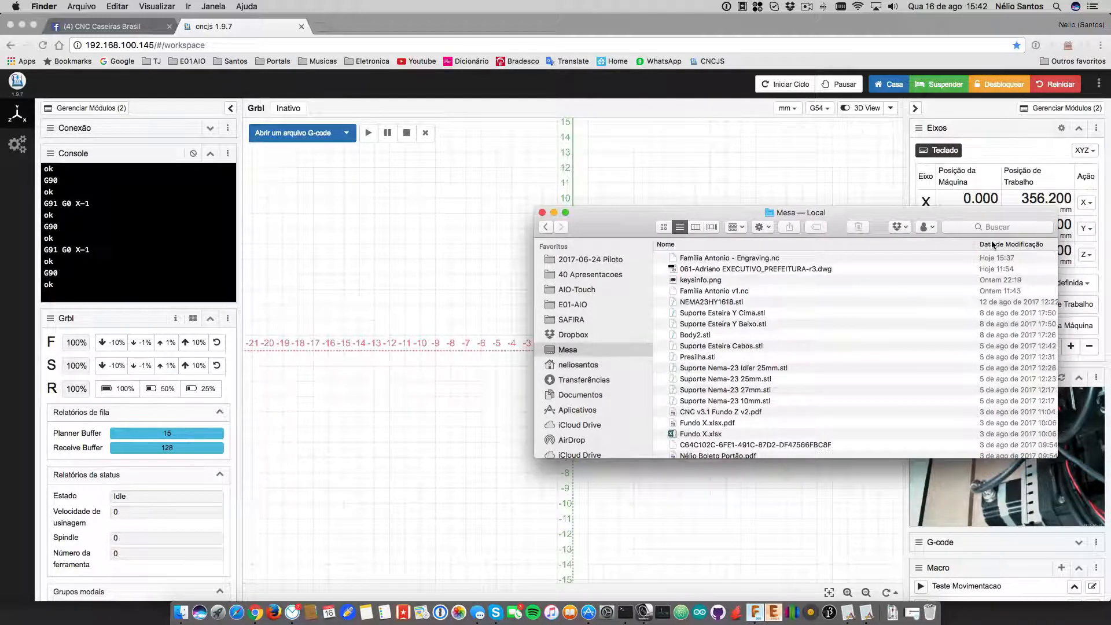
left_click_drag(728, 258, 460, 279)
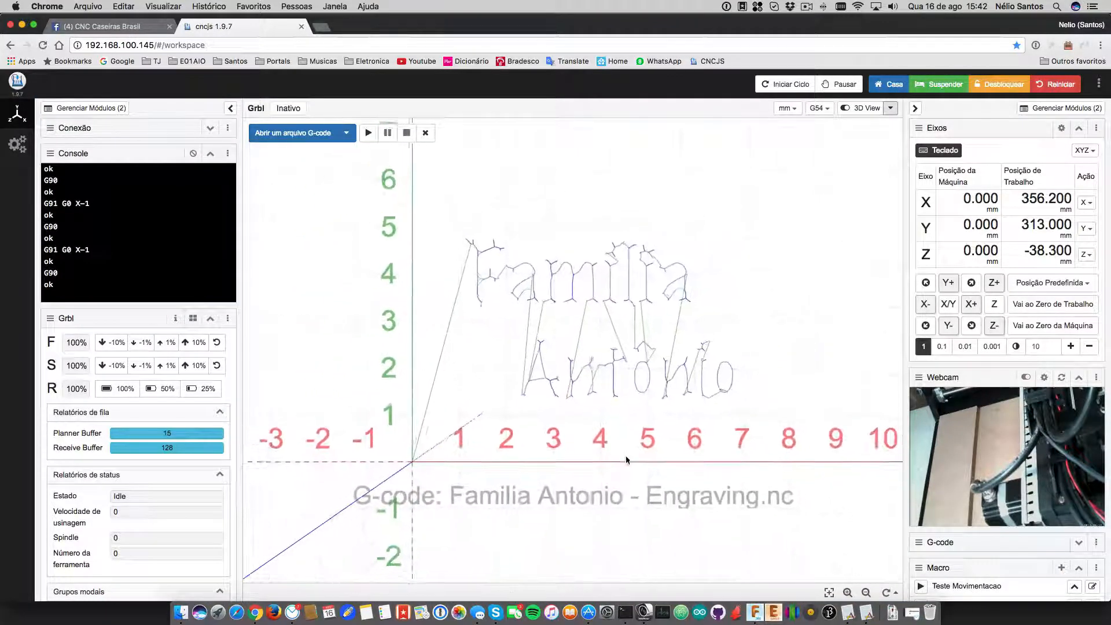
- Set the 3D view to rotate the camera and examine the engraving toolpath from the front, at a low angle and from above
scroll(610, 446, "up", 2)
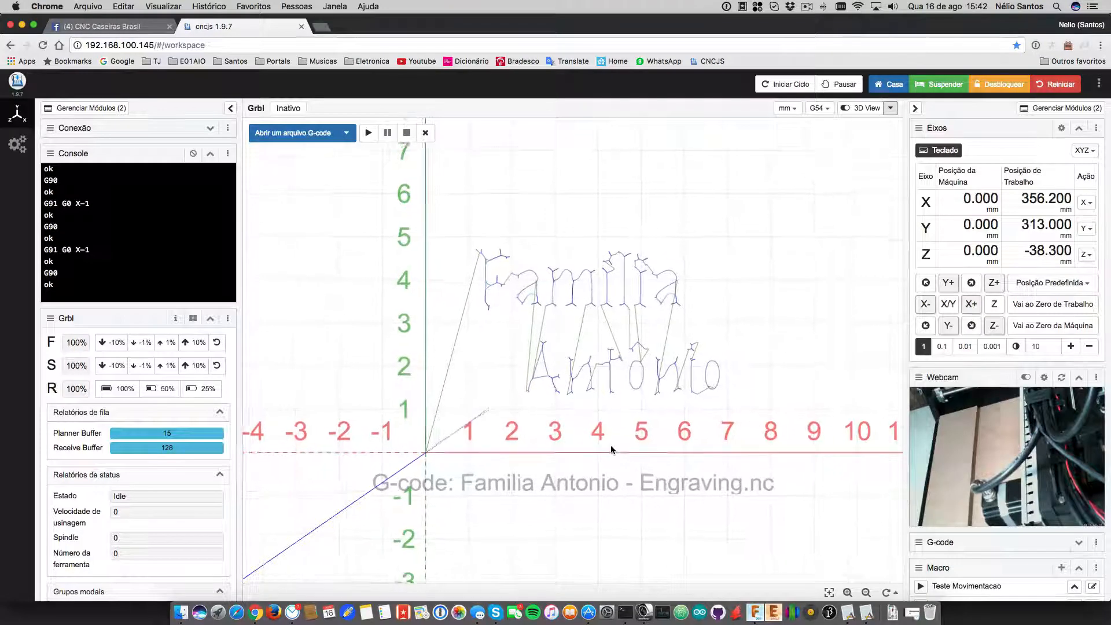
scroll(619, 461, "down", 2)
scroll(603, 439, "up", 1)
scroll(612, 458, "up", 1)
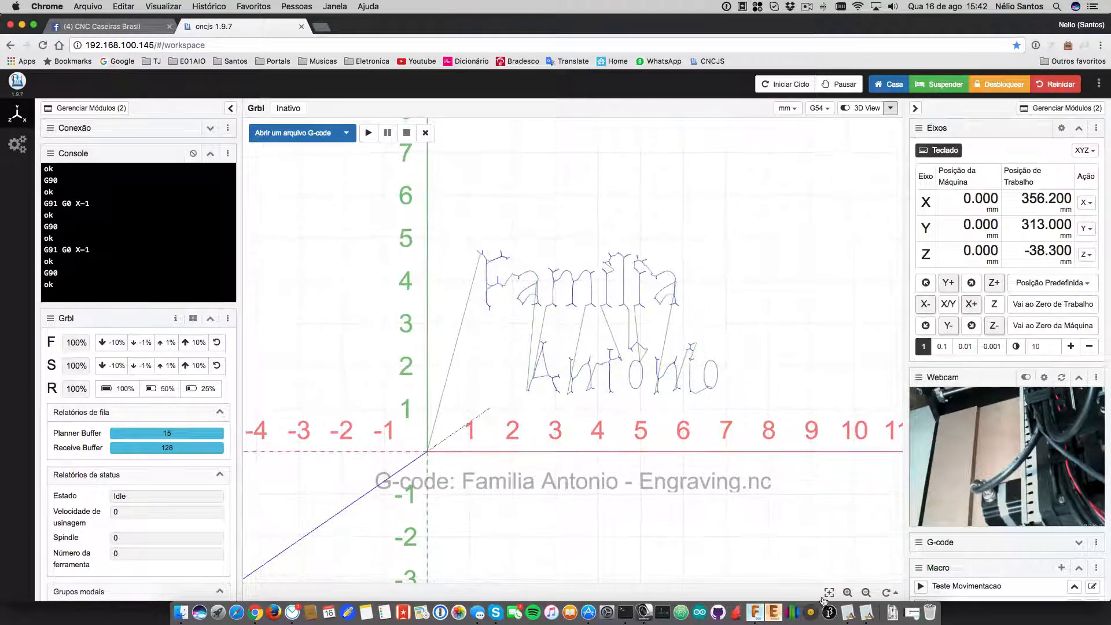
left_click(889, 593)
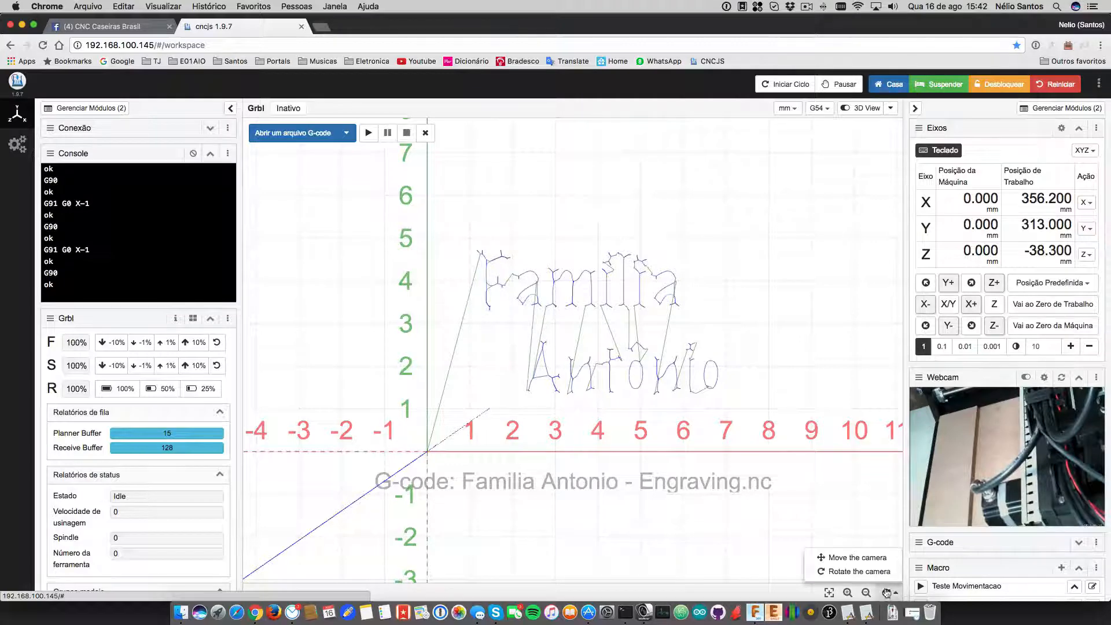
left_click(838, 572)
mouse_move(666, 347)
left_mouse_down()
mouse_move(579, 224)
mouse_move(515, 448)
mouse_move(575, 267)
mouse_move(615, 240)
mouse_move(669, 235)
mouse_move(578, 278)
mouse_move(532, 274)
mouse_move(494, 255)
mouse_move(425, 270)
mouse_move(477, 323)
mouse_move(691, 333)
mouse_move(662, 333)
left_mouse_up()
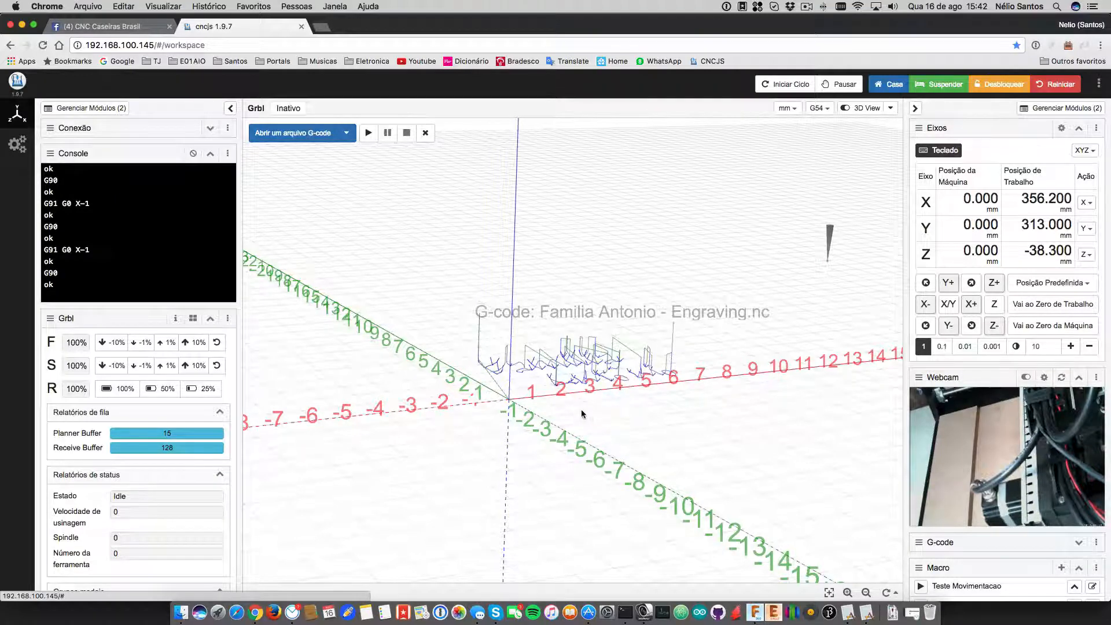
scroll(618, 404, "down", 4)
scroll(587, 415, "up", 3)
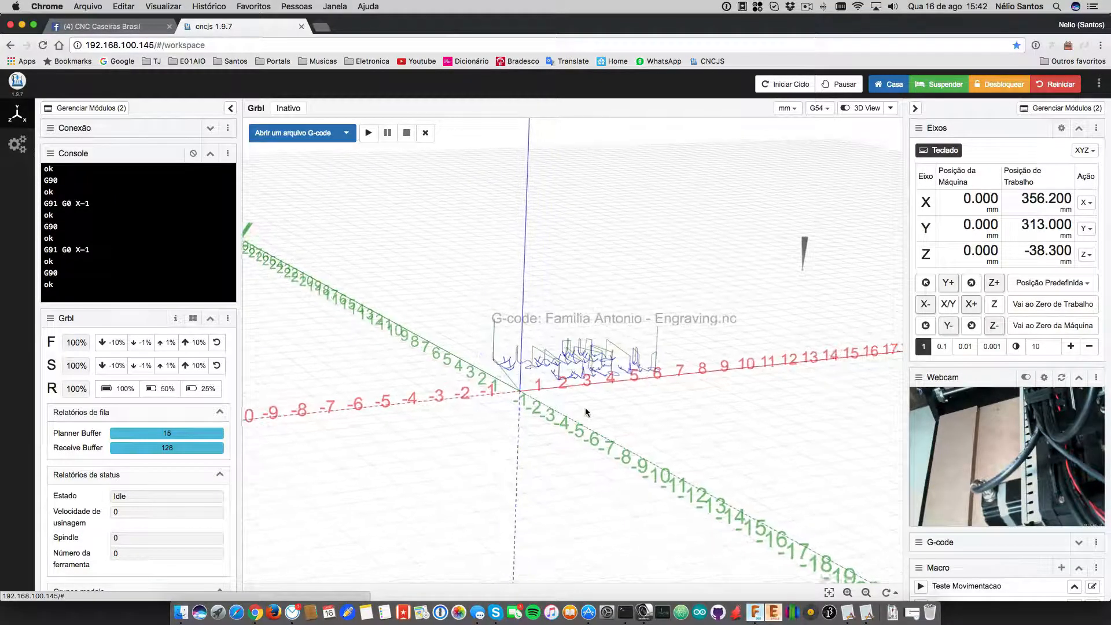
scroll(596, 422, "up", 2)
scroll(608, 457, "up", 3)
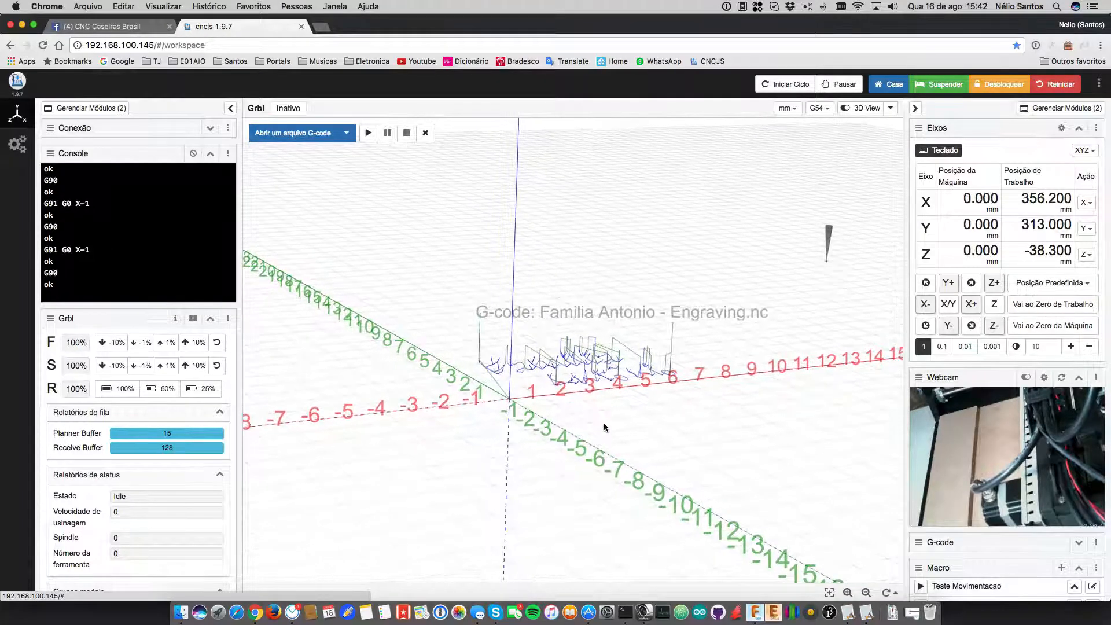
left_click_drag(602, 454, 565, 535)
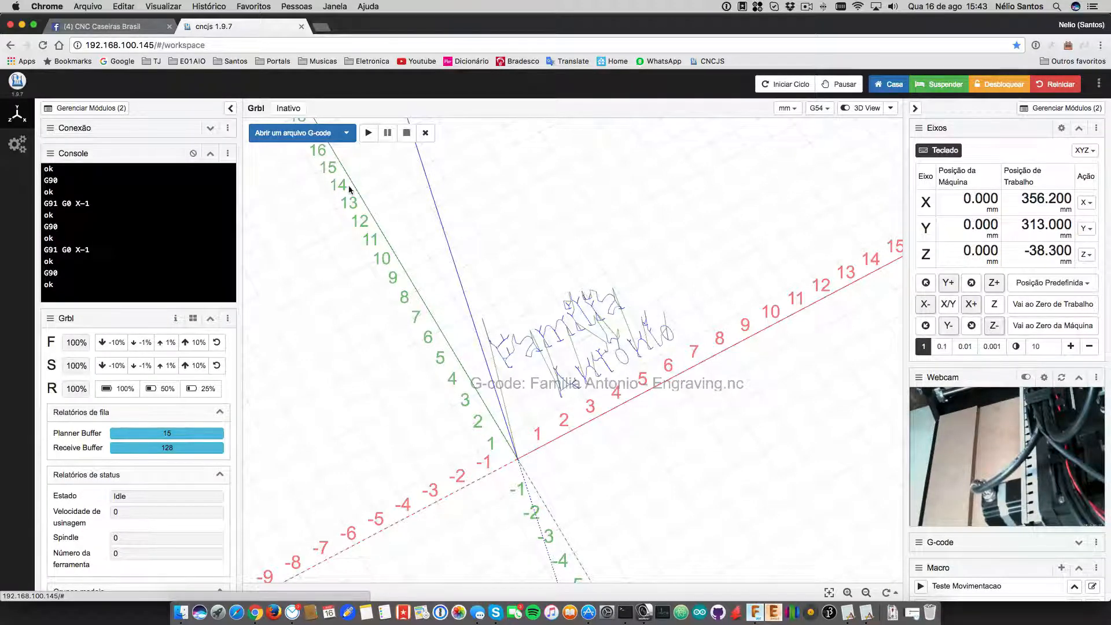
- Close the CNCjs page, reopen it in a new tab from the CNCJS bookmark, and view the engraving toolpath at an angle
left_click(299, 30)
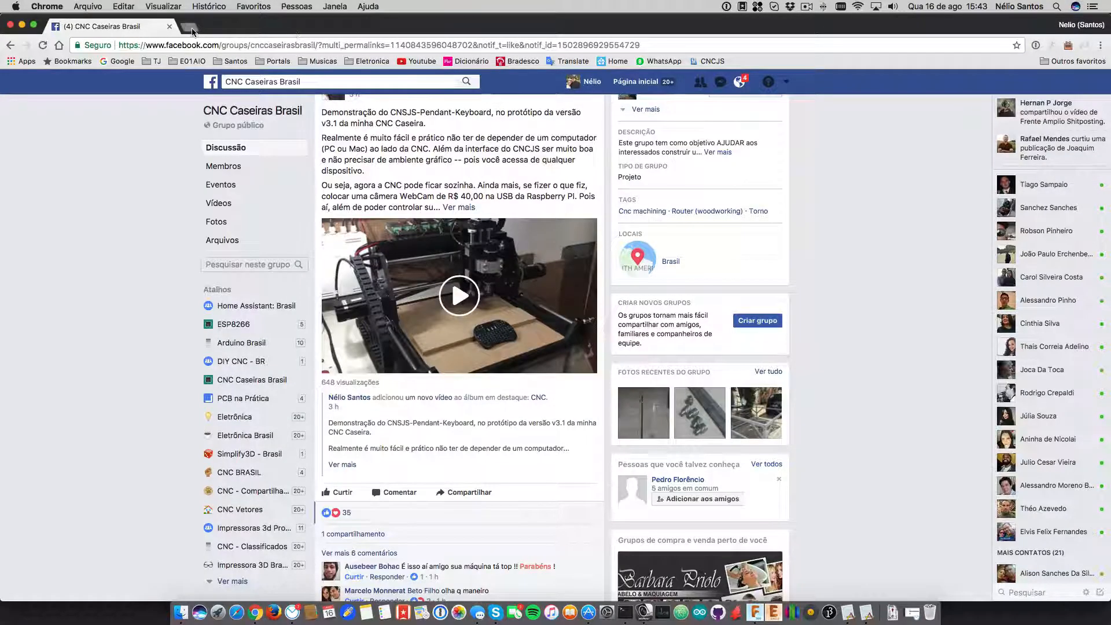
left_click(192, 28)
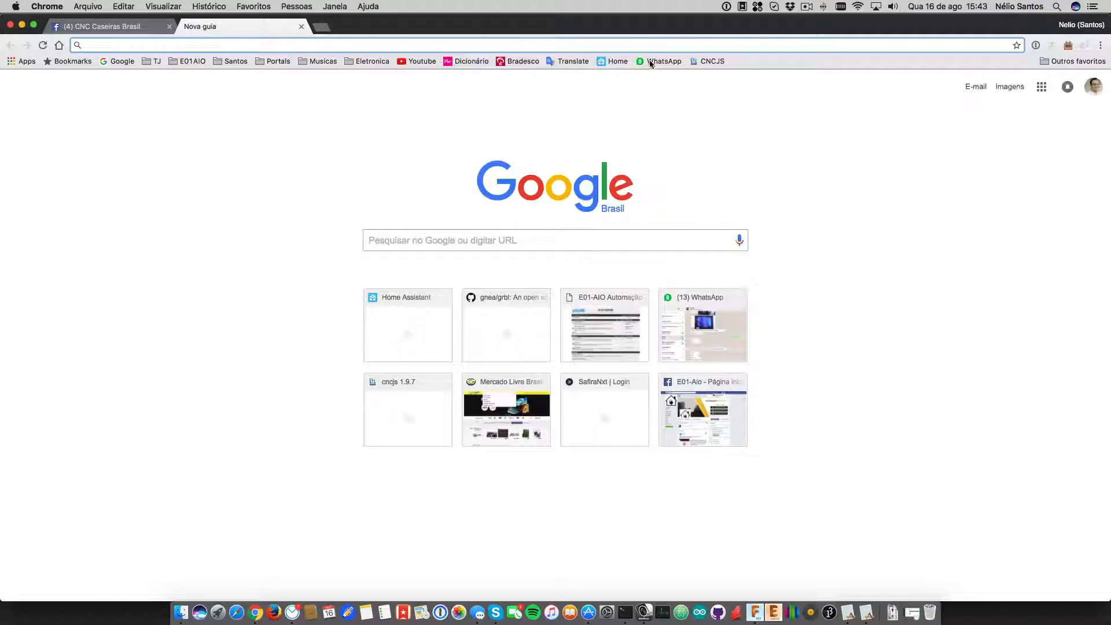
left_click(701, 64)
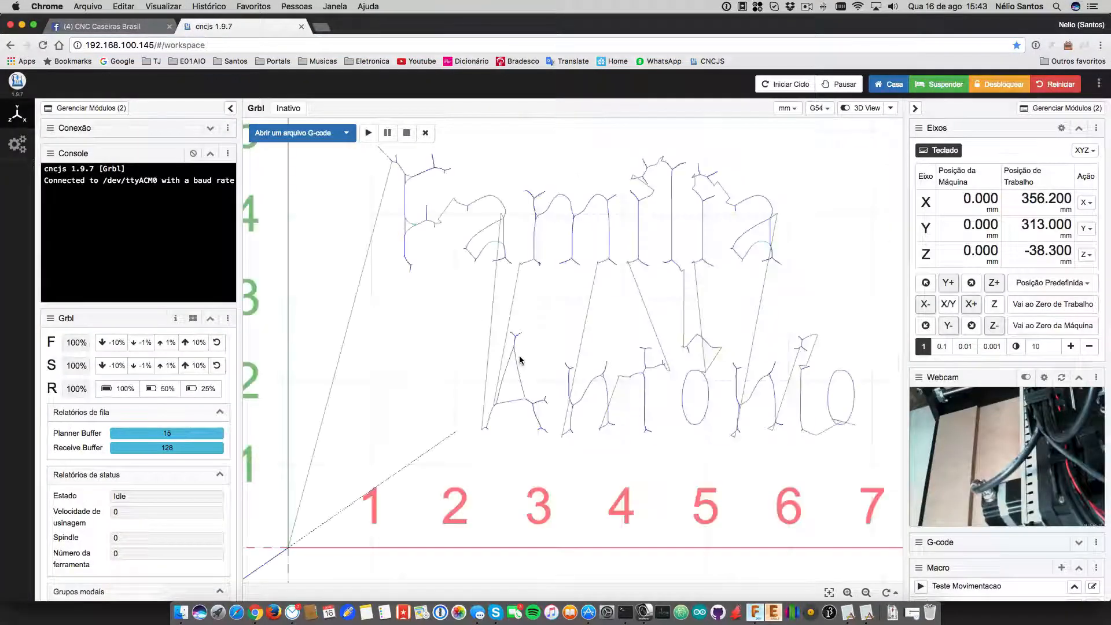
left_click_drag(526, 441, 536, 463)
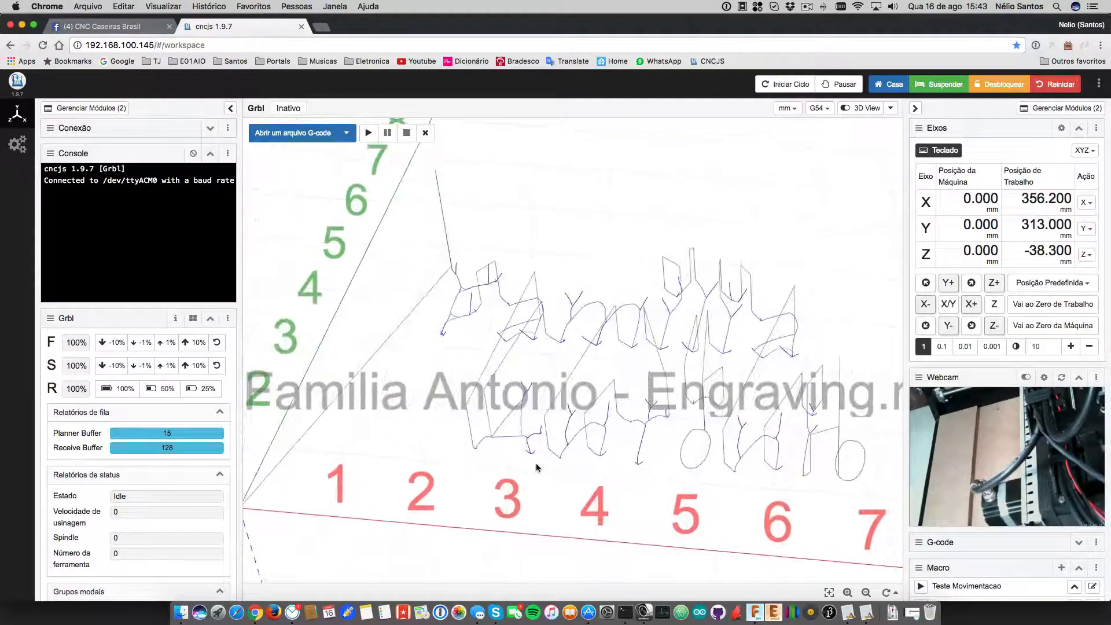